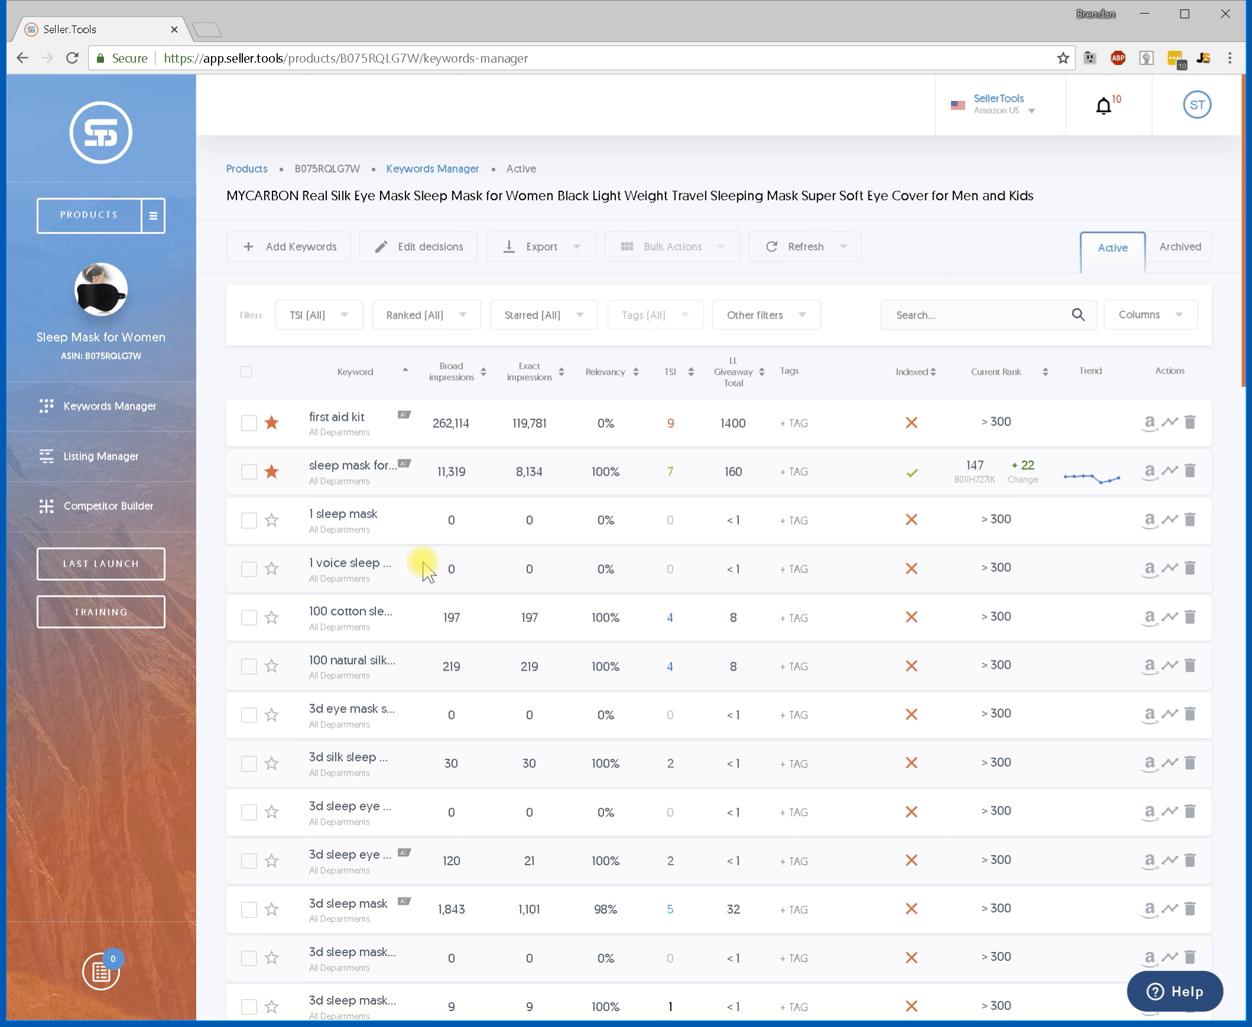
Browse the keyword list and open the Listing Manager for the sleep mask product.
{"action": "scroll", "coordinate": [429, 566], "scroll_direction": "down", "scroll_amount": 10}
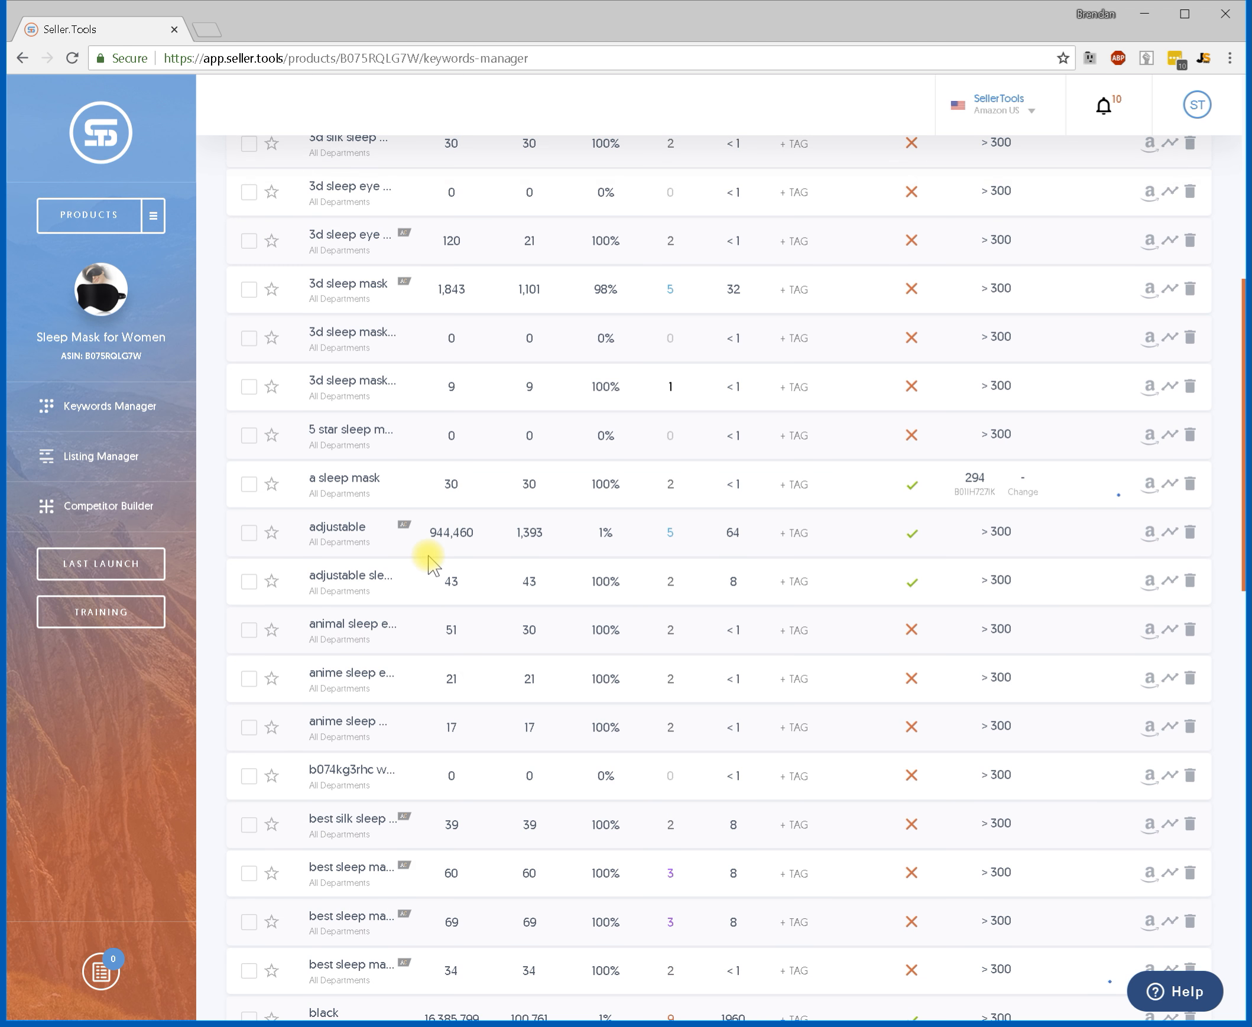
{"action": "scroll", "coordinate": [439, 562], "scroll_direction": "down", "scroll_amount": 20}
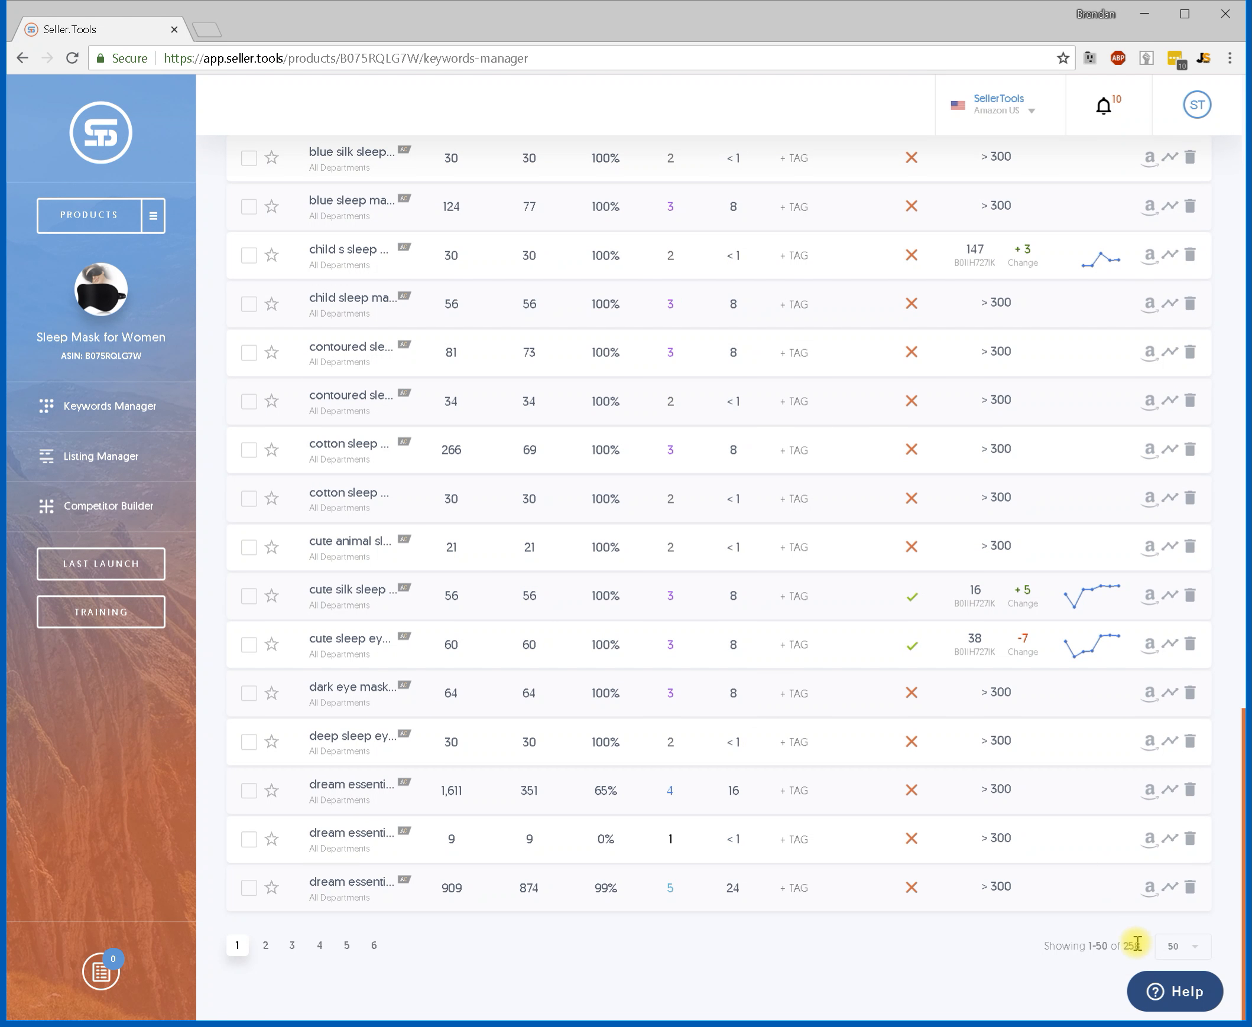
{"action": "scroll", "coordinate": [906, 767], "scroll_direction": "up", "scroll_amount": 20}
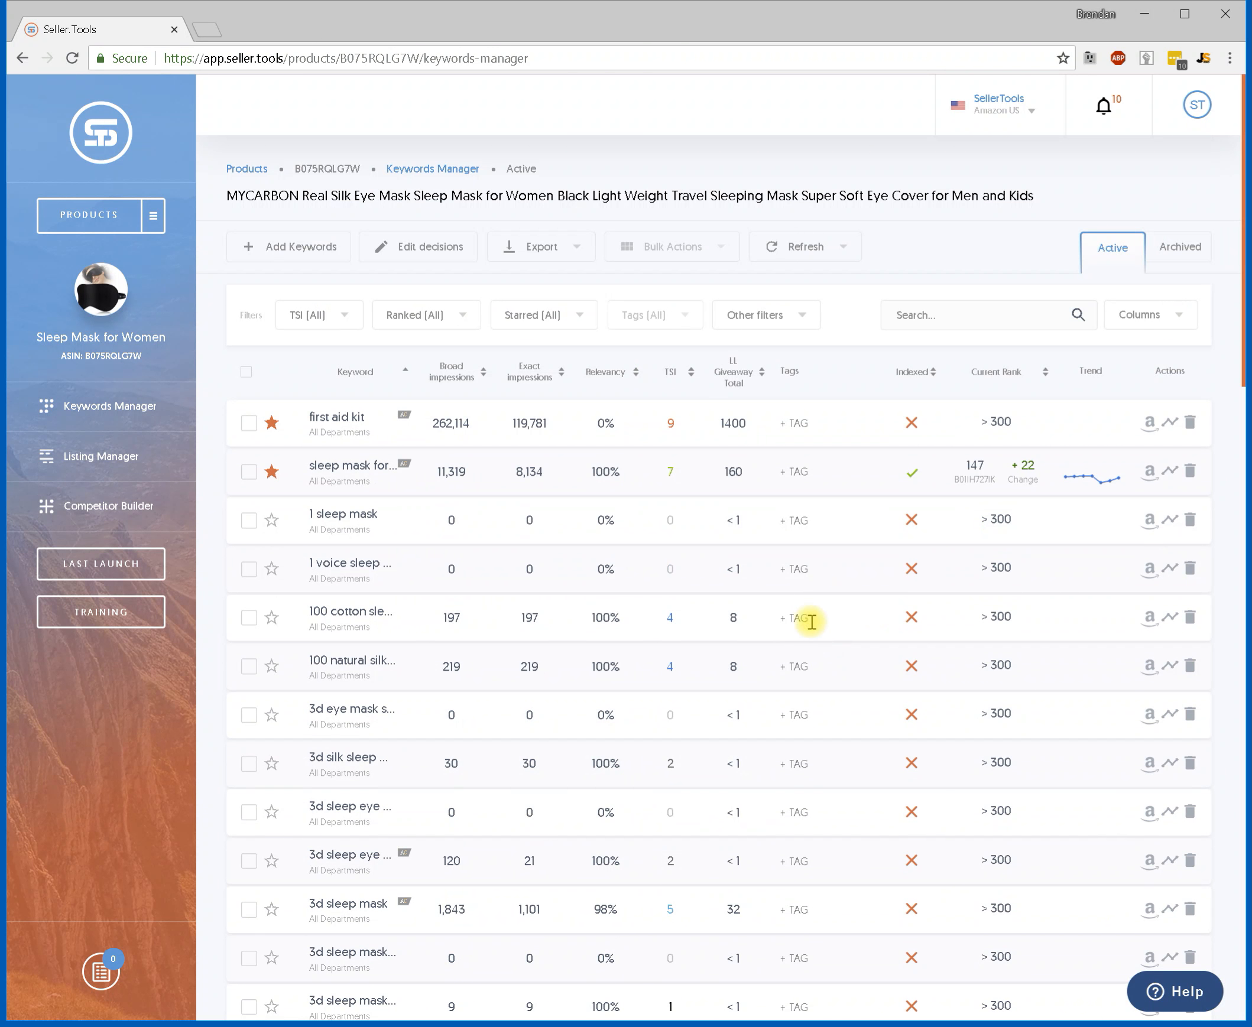
{"action": "mouse_move", "coordinate": [911, 472]}
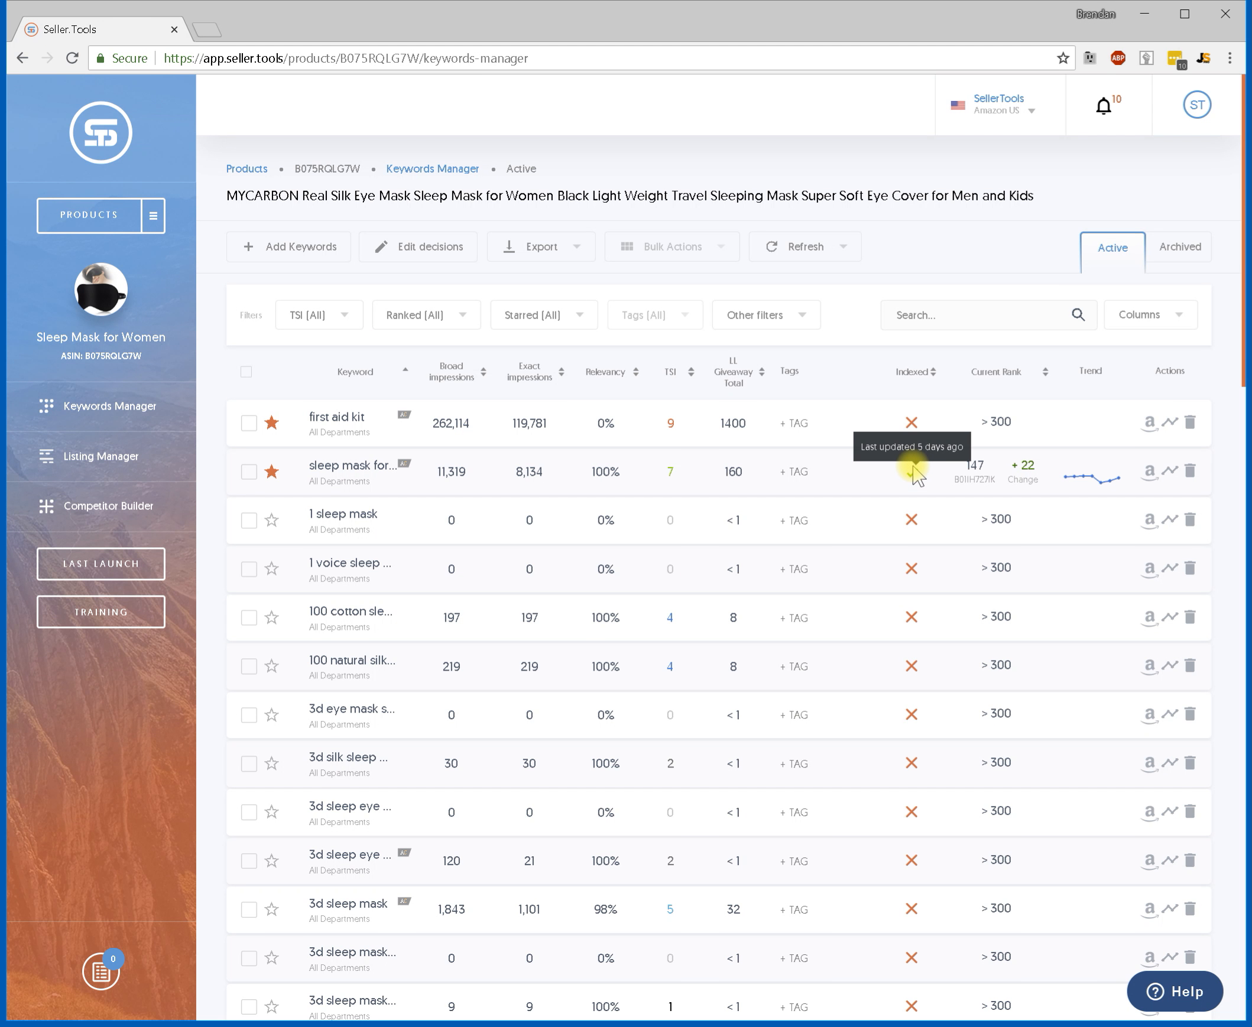
{"action": "left_click", "coordinate": [95, 459]}
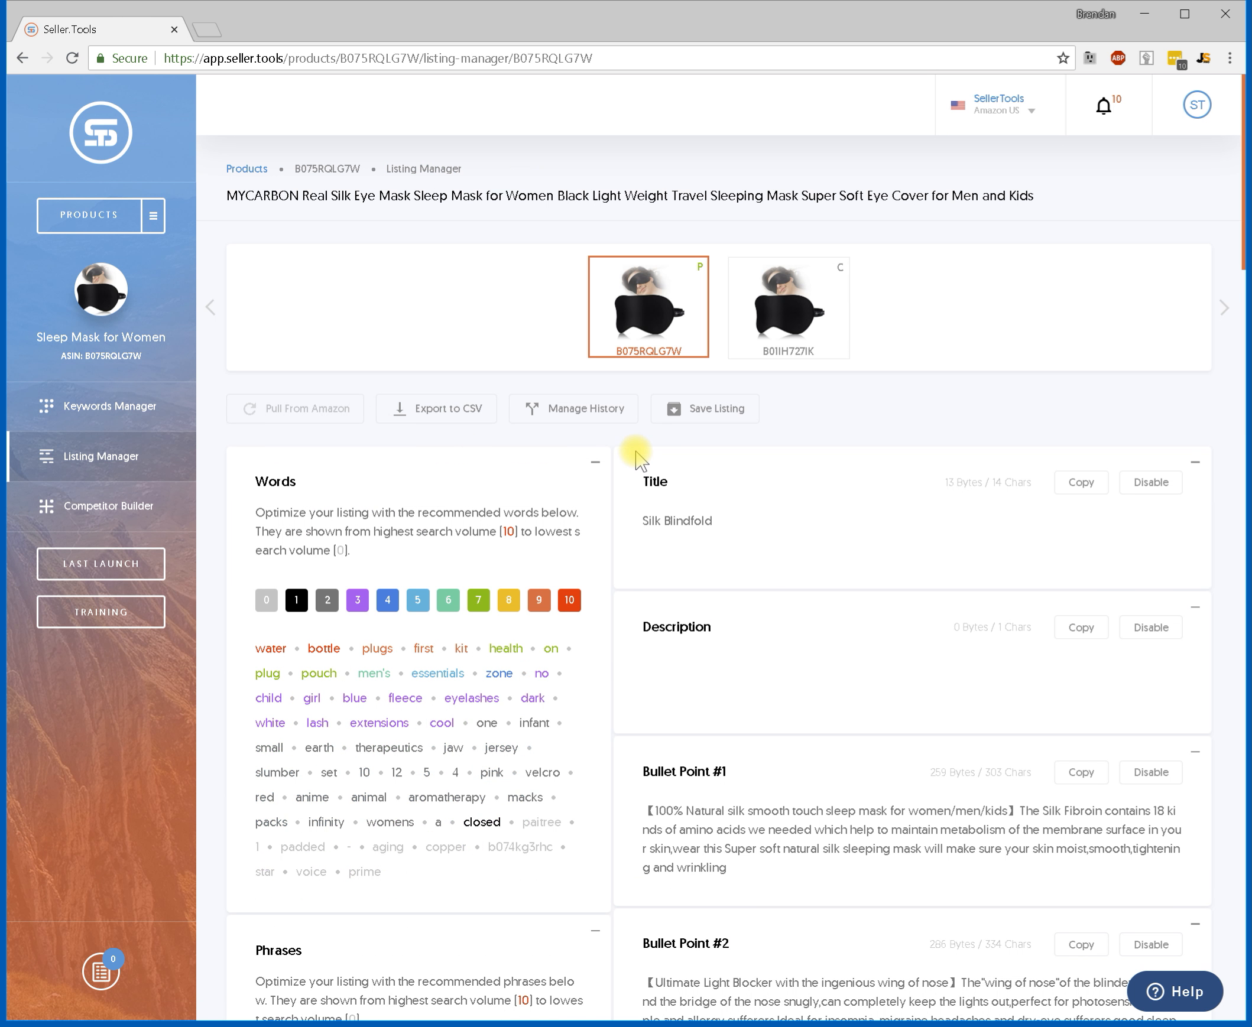
Compare the main product and competitor B01IH727IK listings, ending with the competitor listing open.
{"action": "scroll", "coordinate": [673, 444], "scroll_direction": "down", "scroll_amount": 3}
{"action": "scroll", "coordinate": [677, 440], "scroll_direction": "up", "scroll_amount": 3}
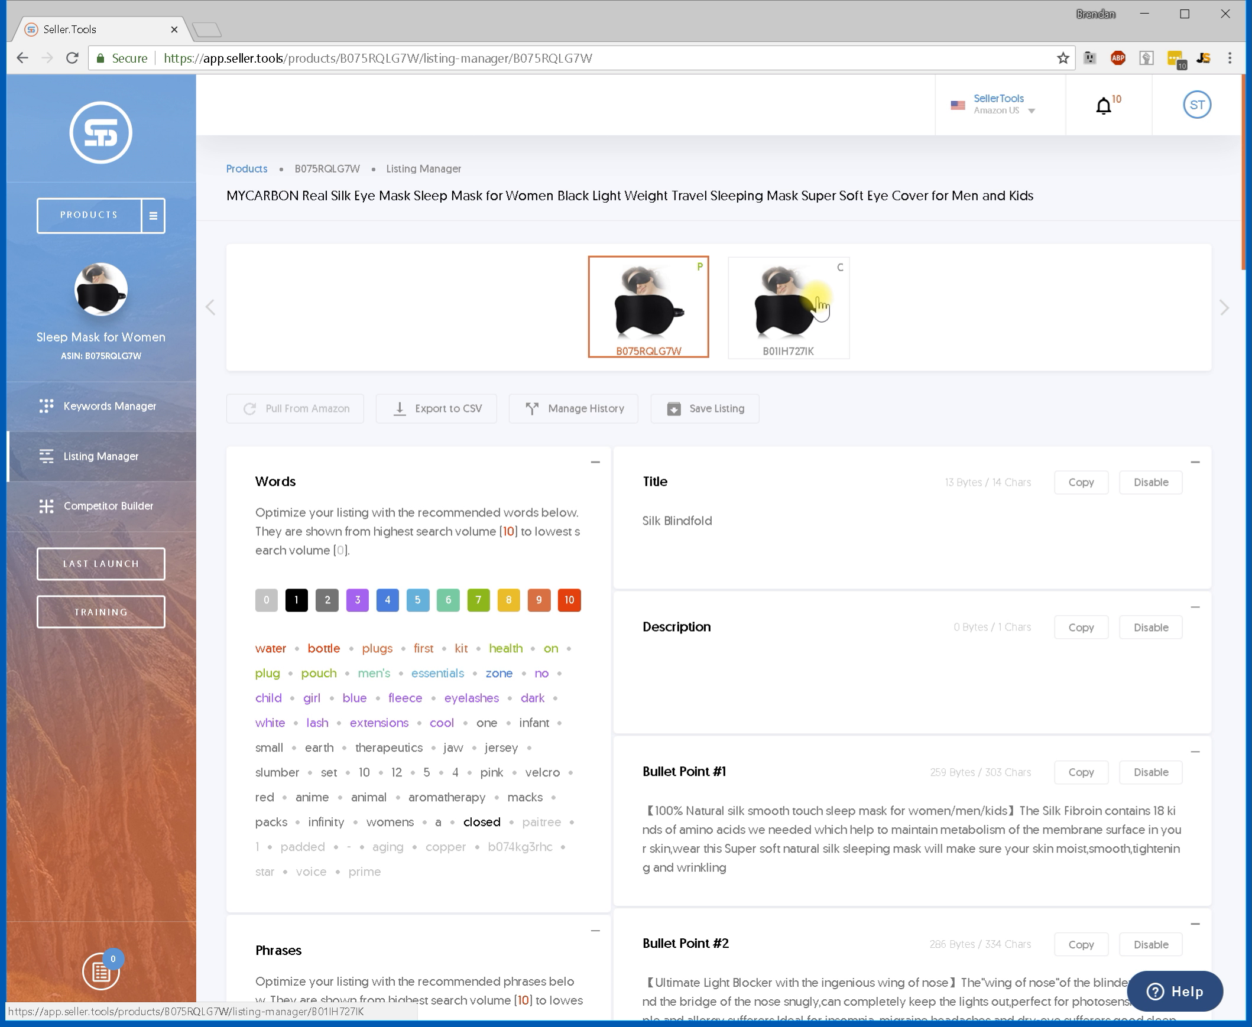
{"action": "left_click", "coordinate": [827, 322]}
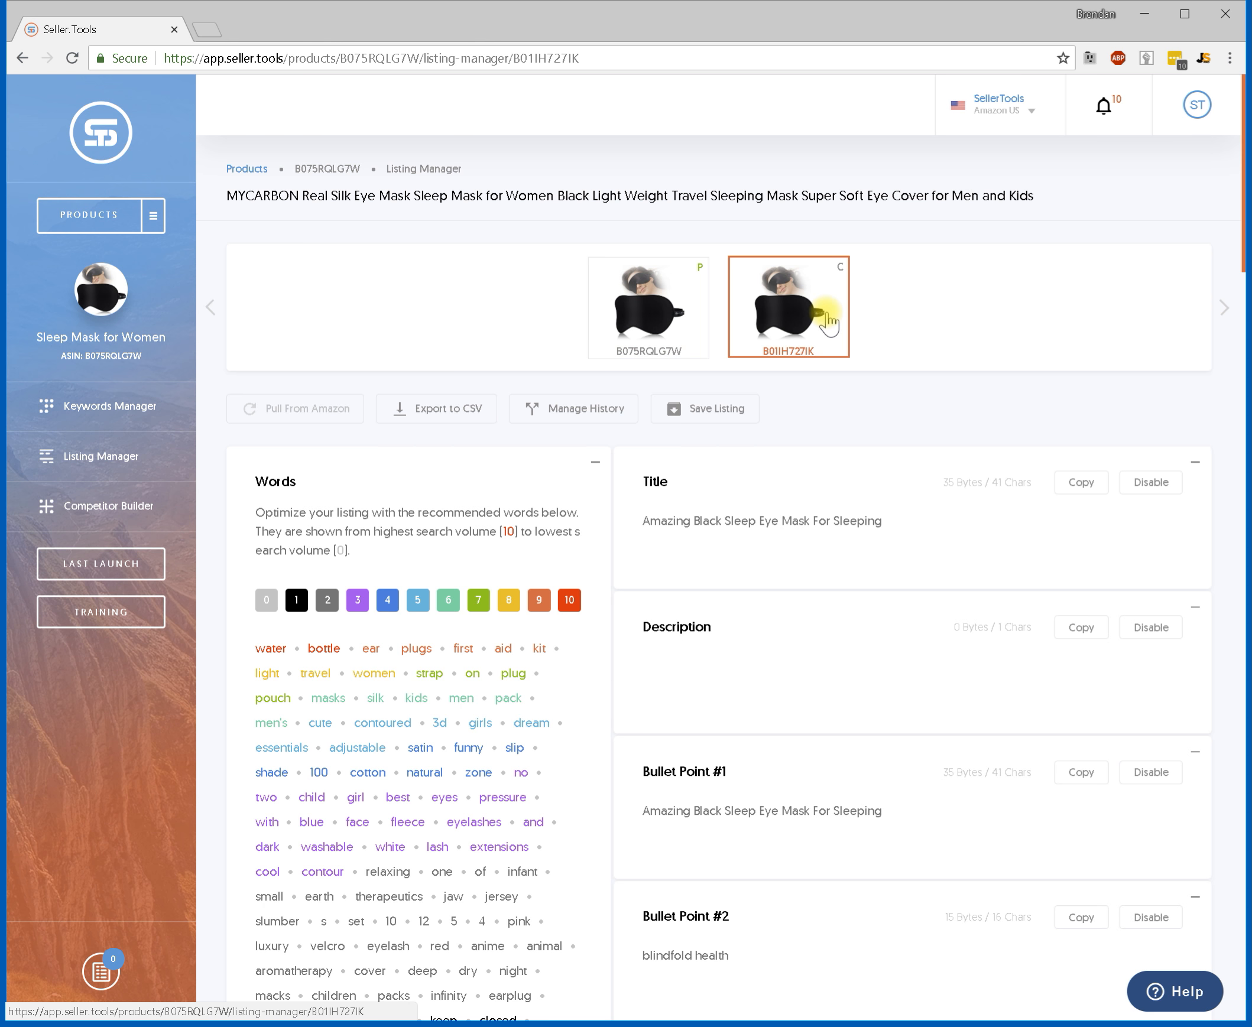
{"action": "left_click", "coordinate": [680, 315]}
{"action": "left_click", "coordinate": [772, 315]}
{"action": "left_click", "coordinate": [679, 318]}
{"action": "left_click", "coordinate": [767, 319]}
Delete the text of Bullet Points #3, #4 and #5 in the competitor listing.
{"action": "scroll", "coordinate": [767, 319], "scroll_direction": "down", "scroll_amount": 5}
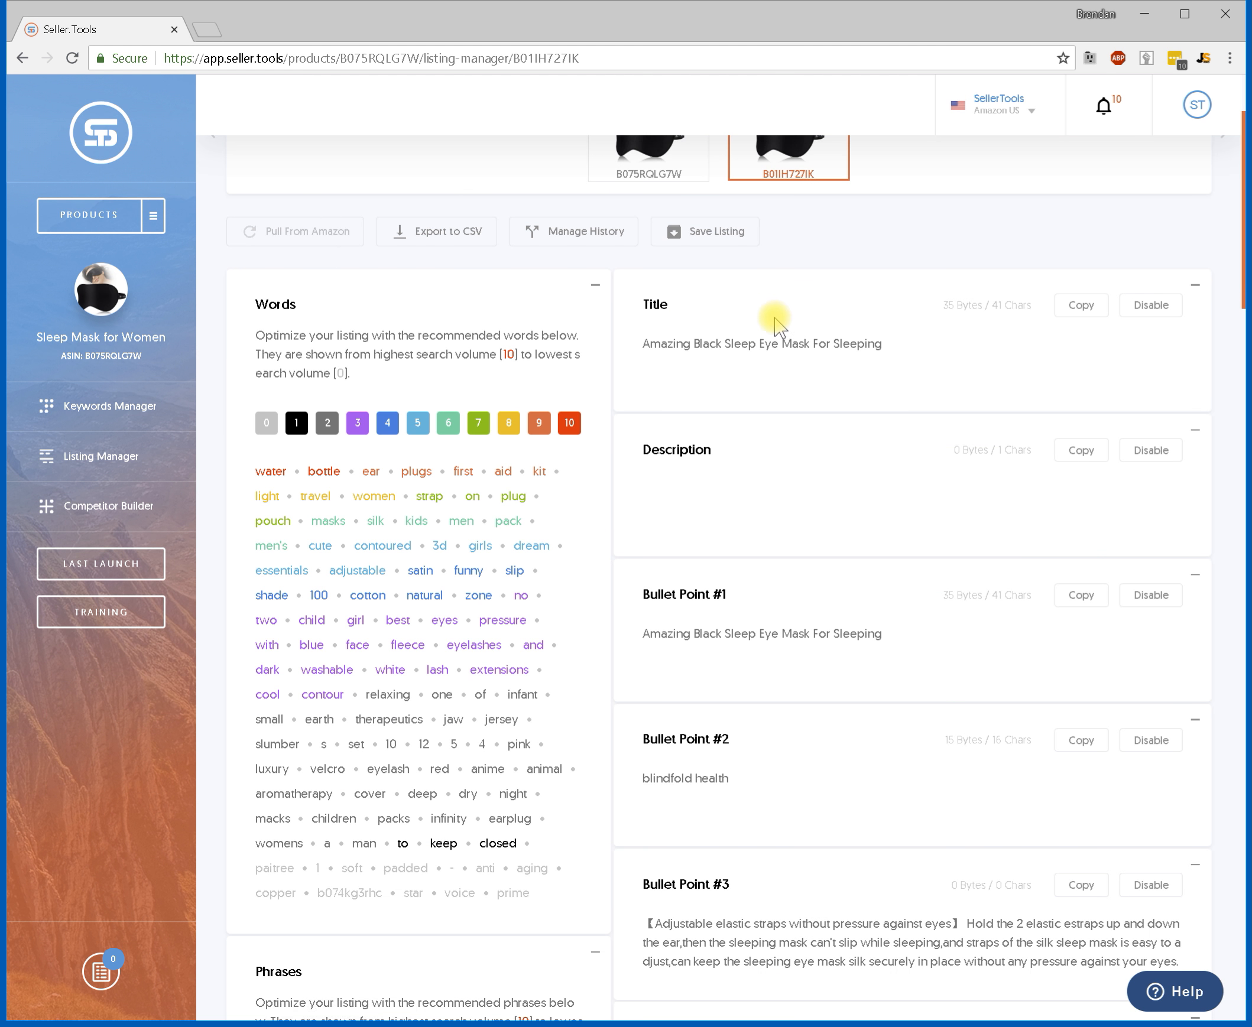
{"action": "triple_click", "coordinate": [839, 656]}
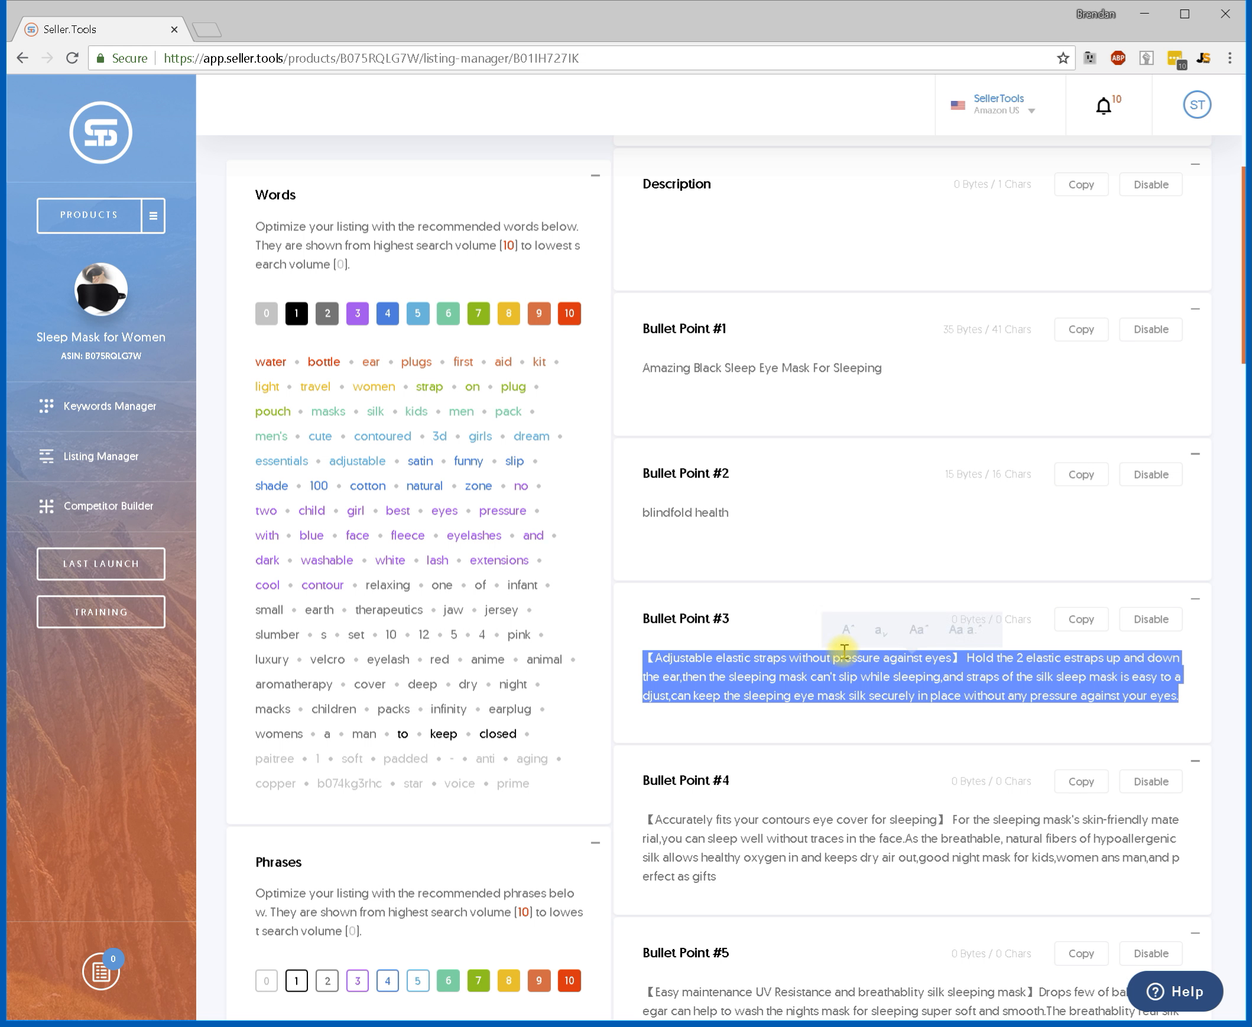
{"action": "left_click", "coordinate": [792, 679]}
{"action": "triple_click", "coordinate": [872, 676]}
{"action": "key", "text": "BackSpace"}
{"action": "triple_click", "coordinate": [846, 811]}
{"action": "key", "text": "BackSpace"}
{"action": "scroll", "coordinate": [839, 791], "scroll_direction": "down", "scroll_amount": 5}
{"action": "triple_click", "coordinate": [827, 728]}
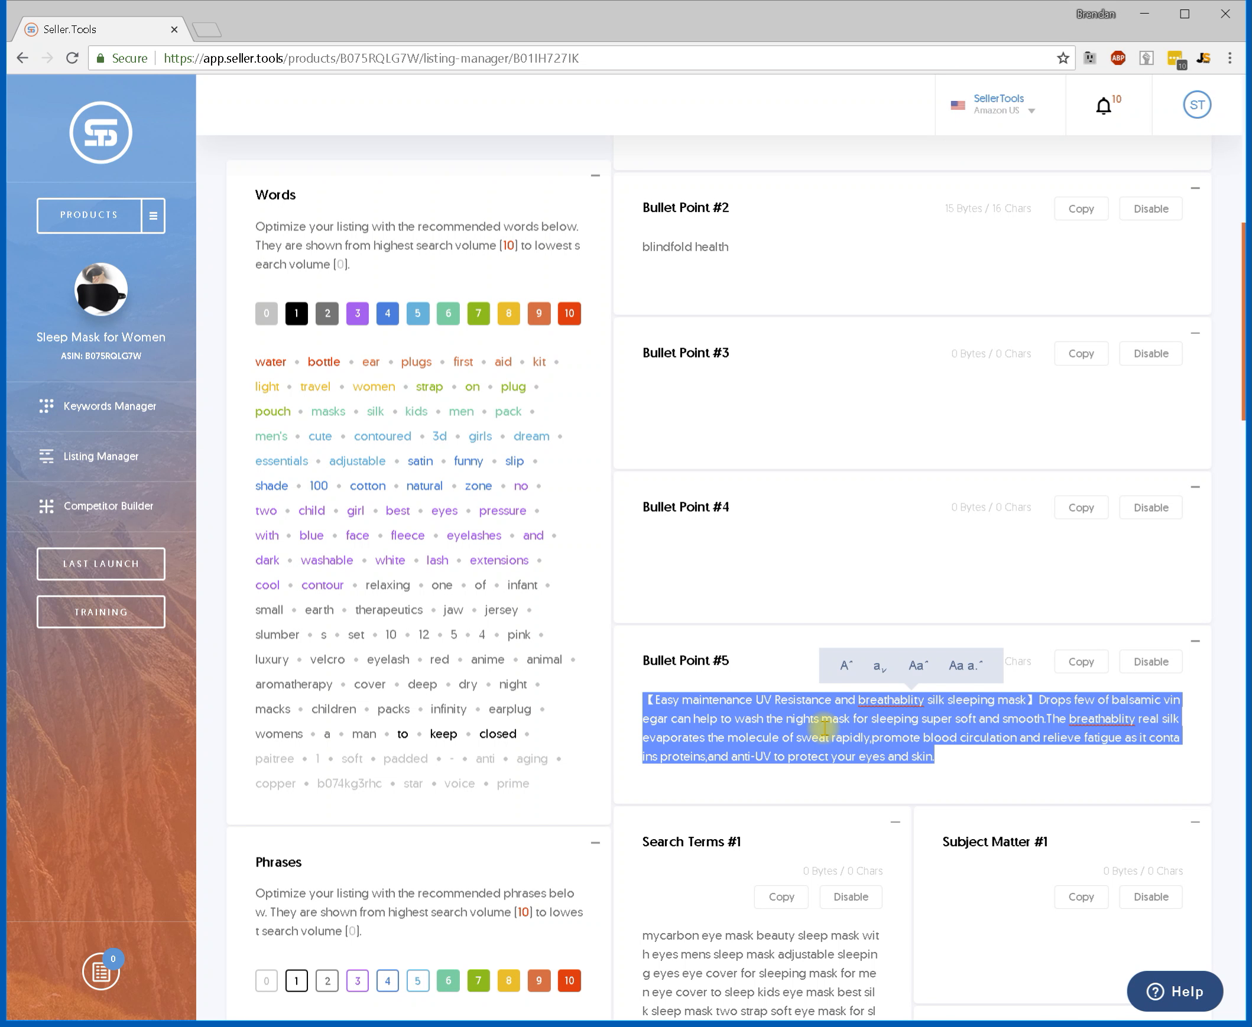
{"action": "key", "text": "BackSpace"}
Delete the text of Search Terms #2 through #5.
{"action": "scroll", "coordinate": [828, 722], "scroll_direction": "down", "scroll_amount": 15}
{"action": "triple_click", "coordinate": [786, 707]}
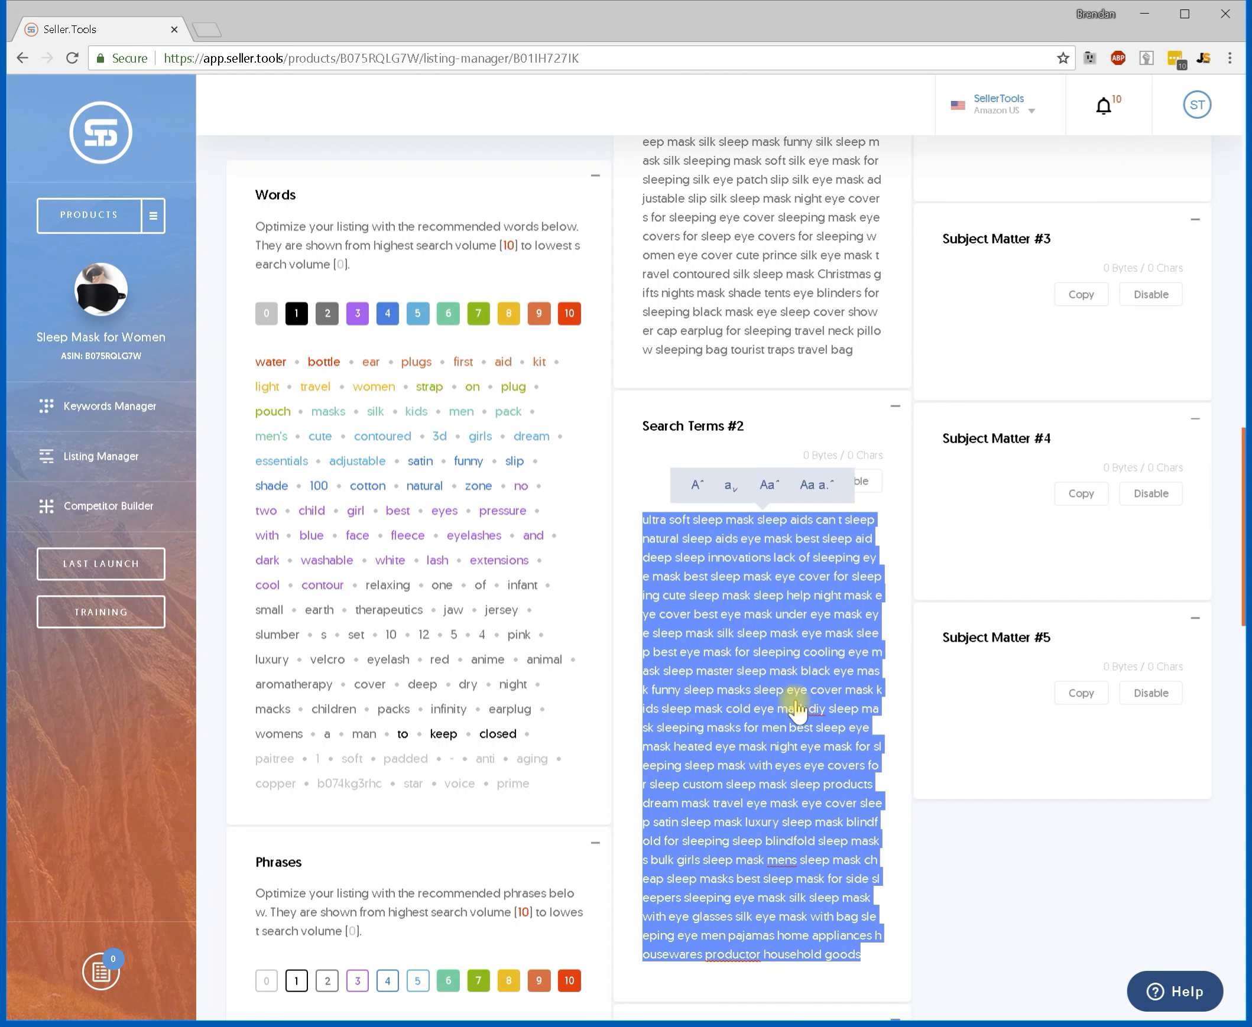
{"action": "key", "text": "BackSpace"}
{"action": "scroll", "coordinate": [791, 685], "scroll_direction": "down", "scroll_amount": 6}
{"action": "triple_click", "coordinate": [782, 638]}
{"action": "key", "text": "BackSpace"}
{"action": "scroll", "coordinate": [757, 571], "scroll_direction": "down", "scroll_amount": 10}
{"action": "triple_click", "coordinate": [761, 571]}
{"action": "key", "text": "BackSpace"}
{"action": "triple_click", "coordinate": [756, 551]}
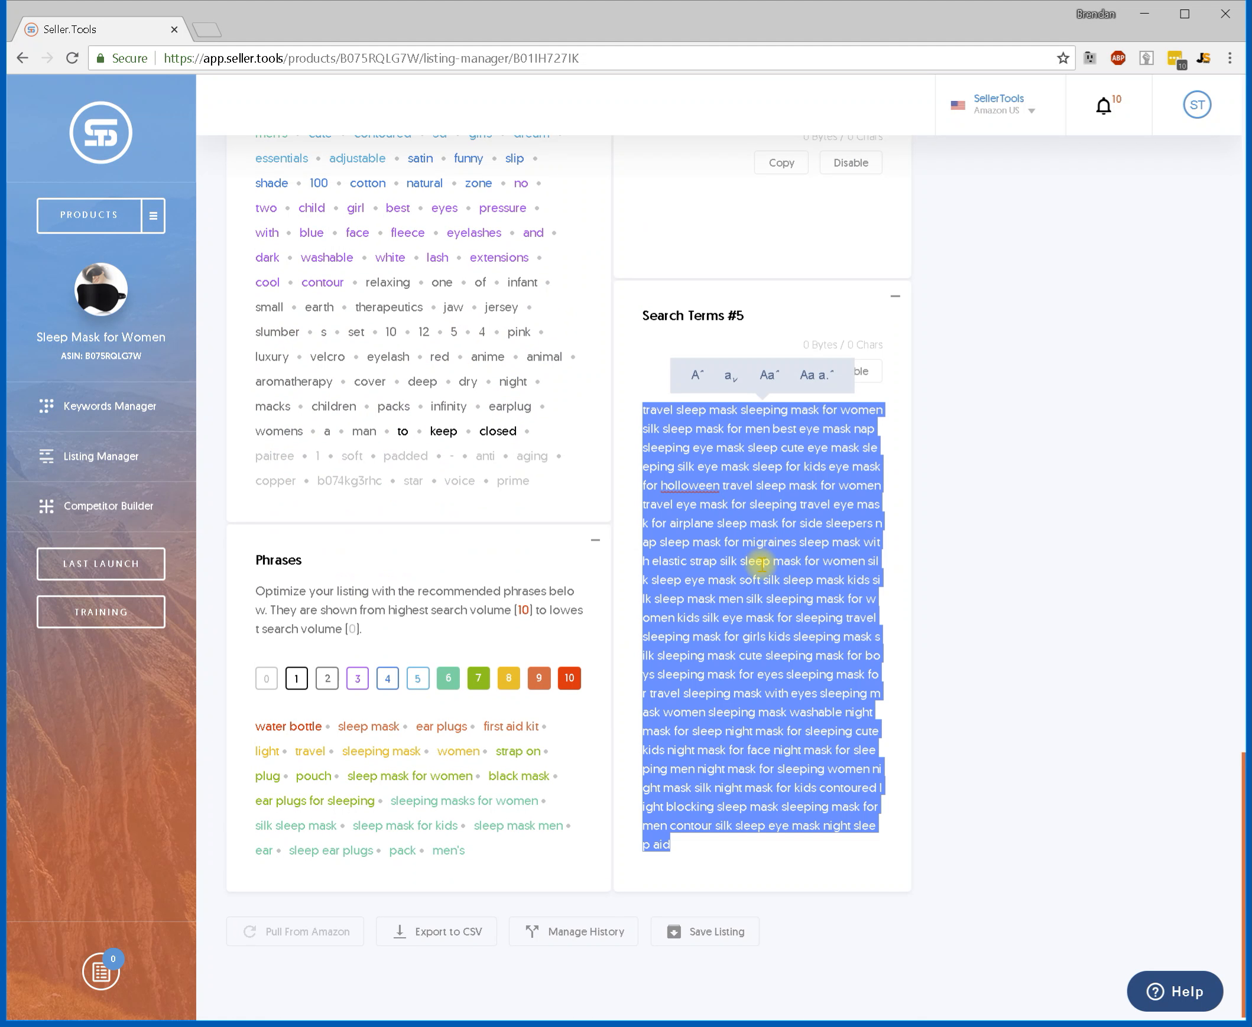
{"action": "key", "text": "BackSpace"}
Delete the text of Bullet Point #1 and the Title.
{"action": "scroll", "coordinate": [869, 544], "scroll_direction": "up", "scroll_amount": 20}
{"action": "scroll", "coordinate": [890, 566], "scroll_direction": "up", "scroll_amount": 15}
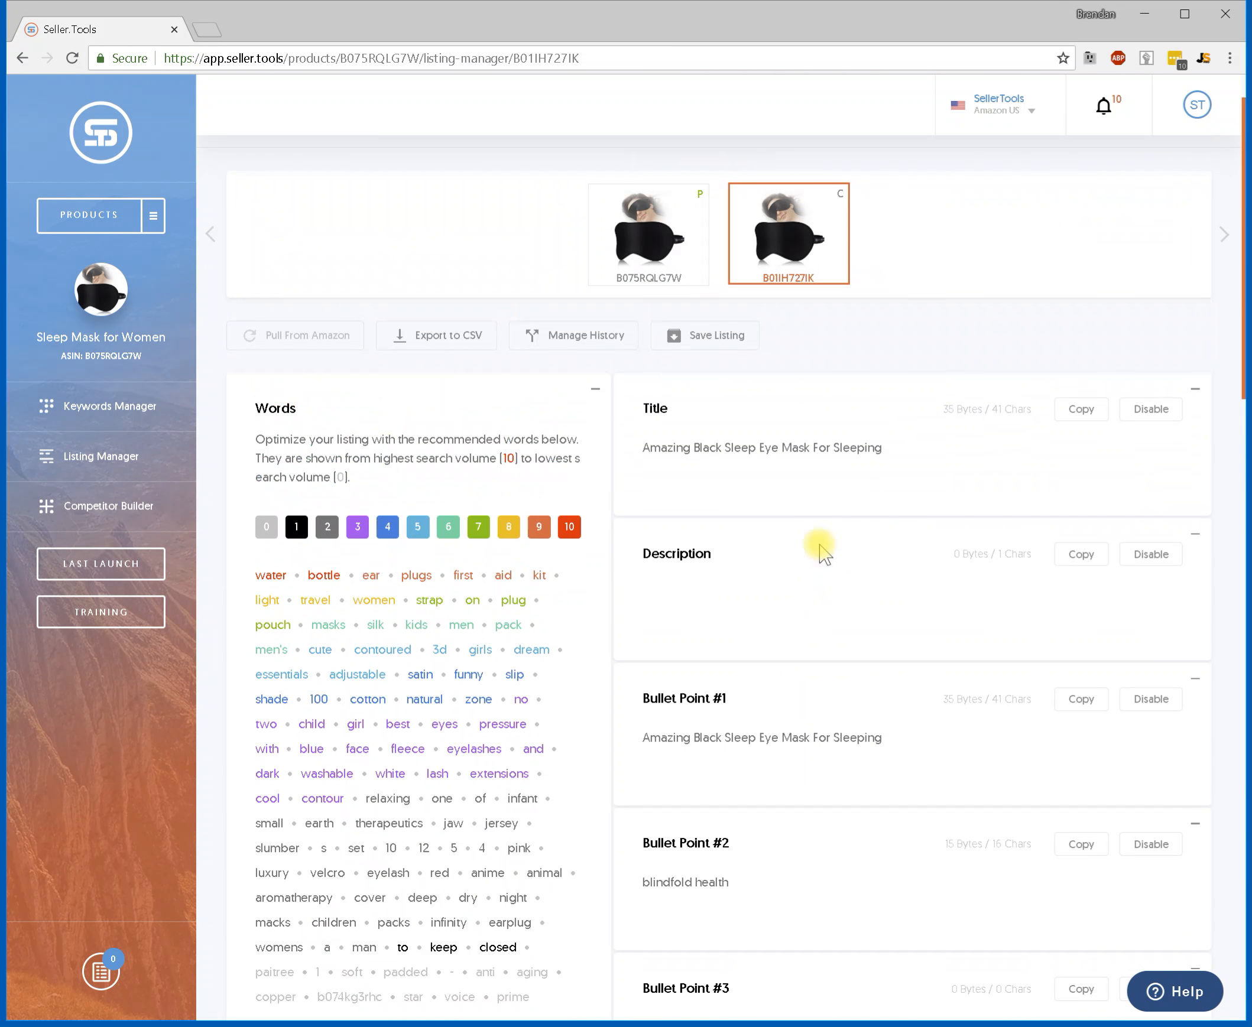
{"action": "left_click_drag", "start_coordinate": [882, 737], "coordinate": [575, 718]}
{"action": "key", "text": "BackSpace"}
{"action": "triple_click", "coordinate": [891, 454]}
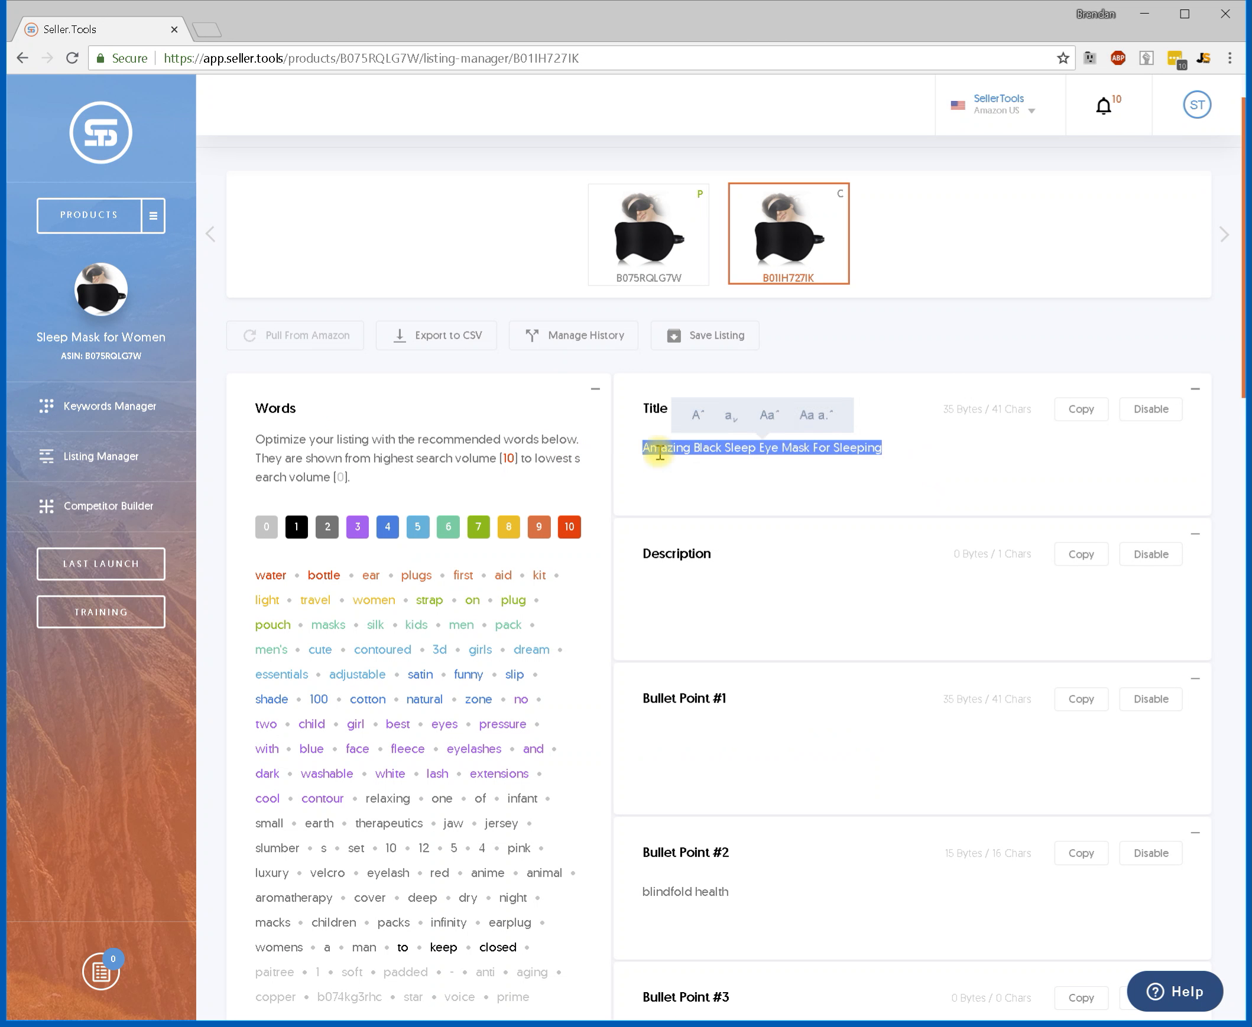
{"action": "key", "text": "BackSpace"}
{"action": "scroll", "coordinate": [864, 375], "scroll_direction": "down", "scroll_amount": 3}
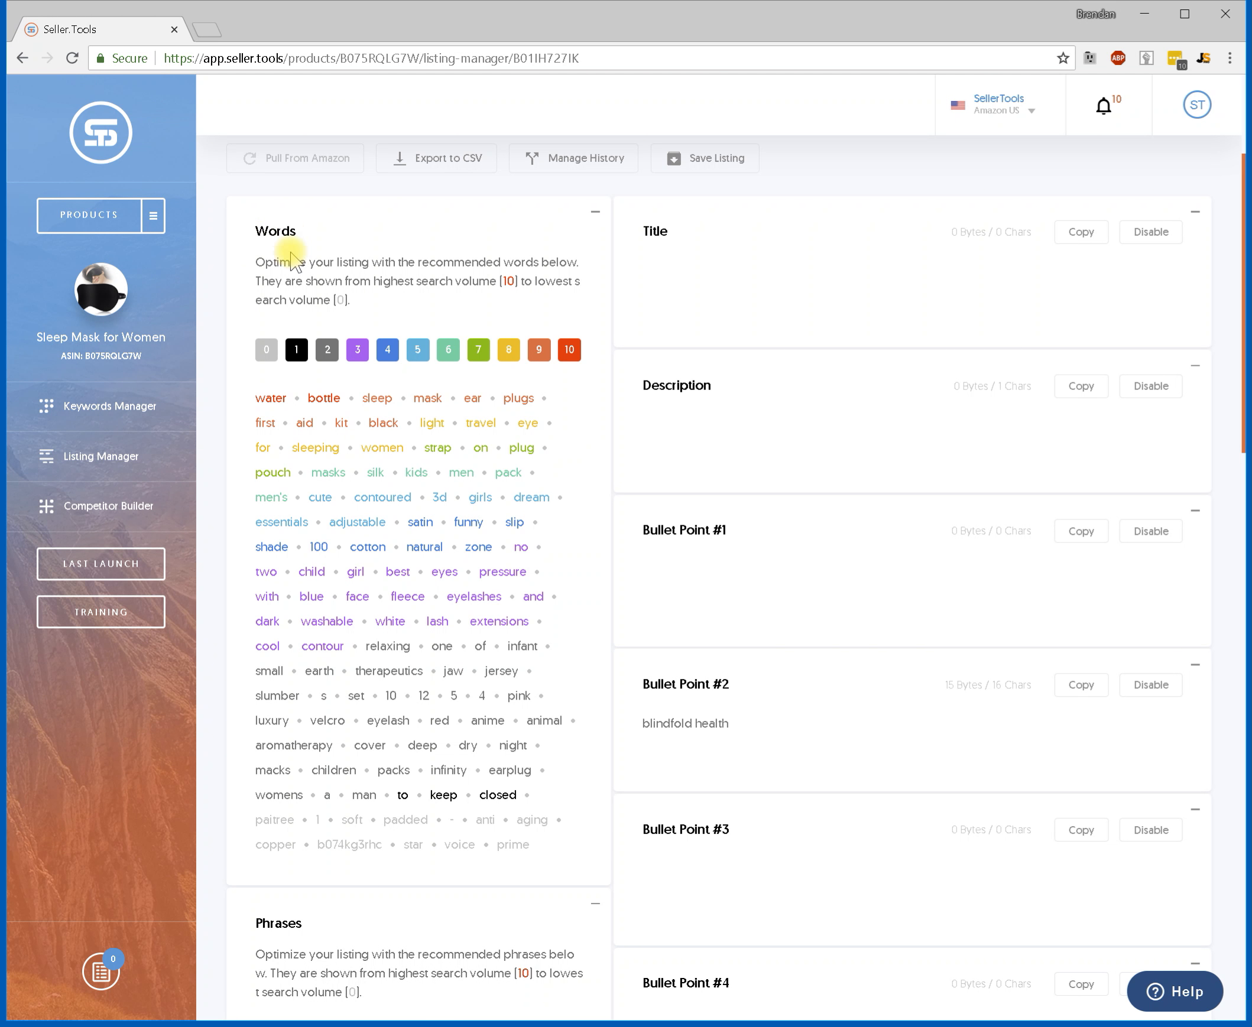
{"action": "scroll", "coordinate": [363, 417], "scroll_direction": "down", "scroll_amount": 5}
{"action": "scroll", "coordinate": [416, 879], "scroll_direction": "up", "scroll_amount": 8}
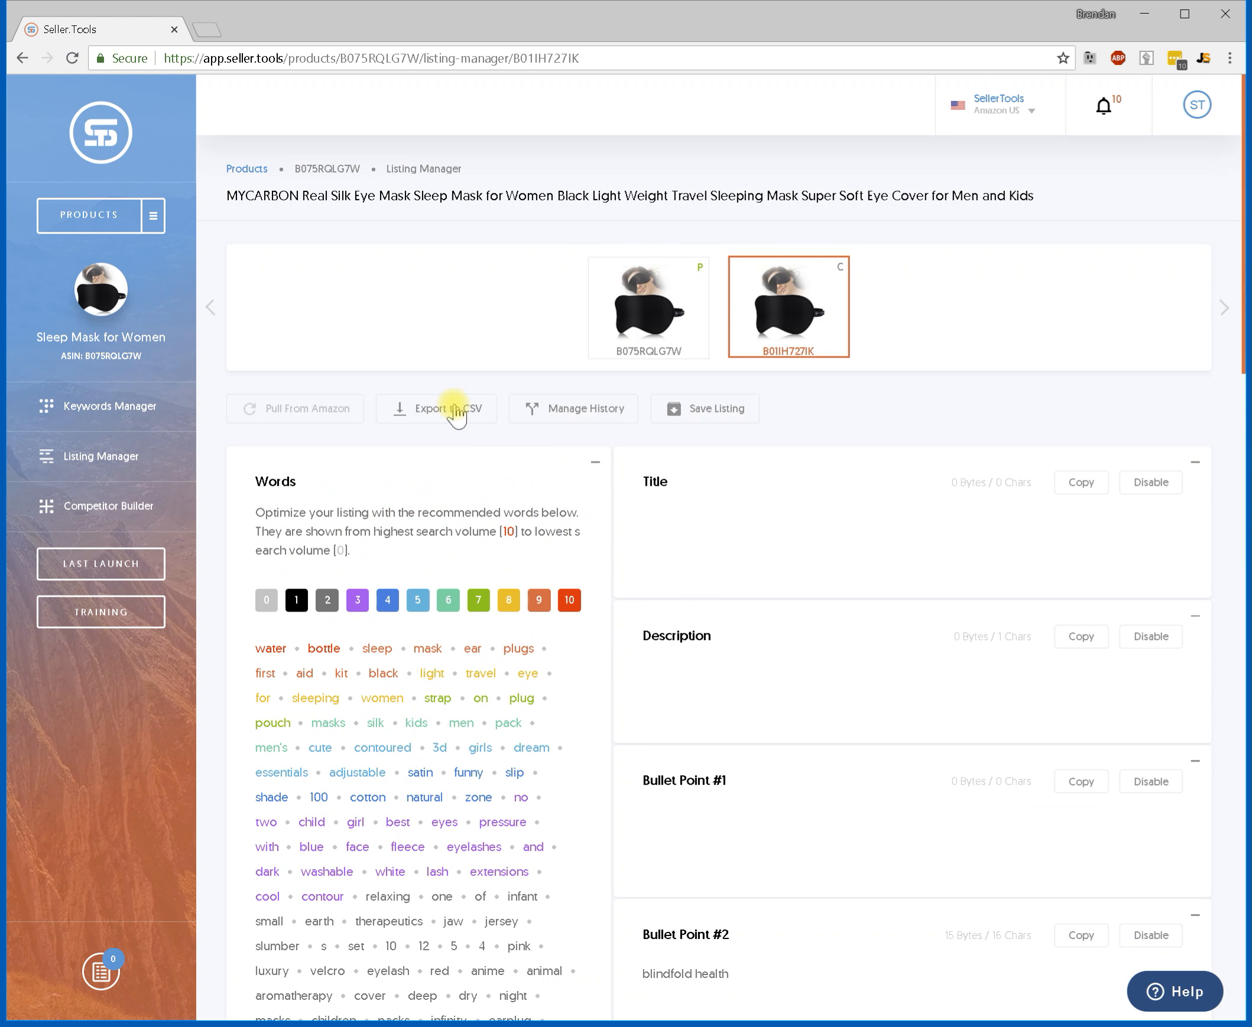
{"action": "double_click", "coordinate": [278, 480]}
{"action": "left_click", "coordinate": [327, 481]}
Filter the recommended Words to show only search volume level 10 by turning off levels 0 through 9.
{"action": "scroll", "coordinate": [557, 453], "scroll_direction": "down", "scroll_amount": 15}
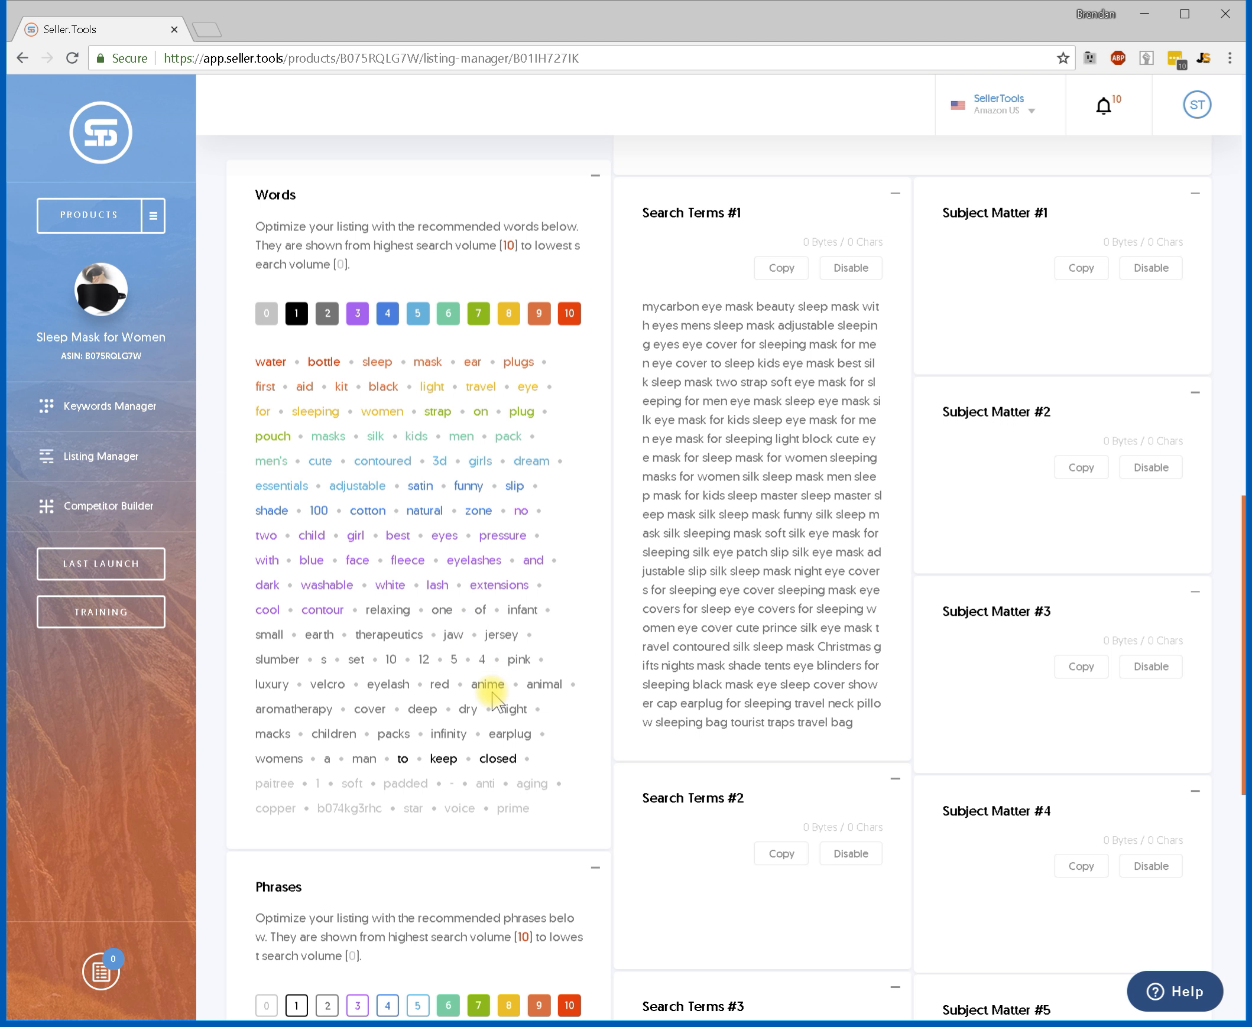
{"action": "scroll", "coordinate": [499, 935], "scroll_direction": "down", "scroll_amount": 3}
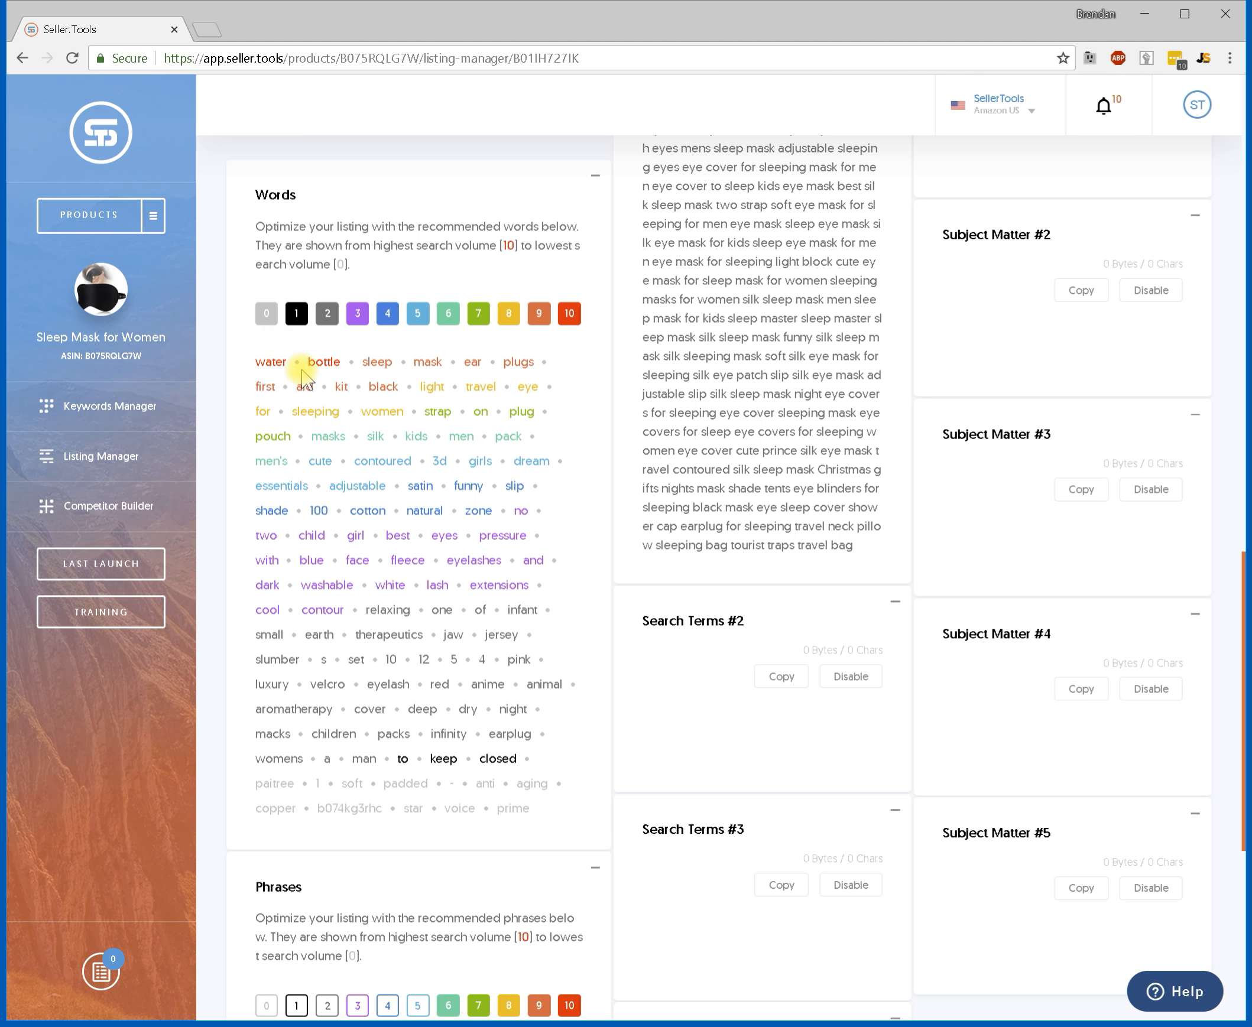
{"action": "left_click", "coordinate": [267, 322]}
{"action": "left_click", "coordinate": [305, 320]}
{"action": "left_click", "coordinate": [327, 316]}
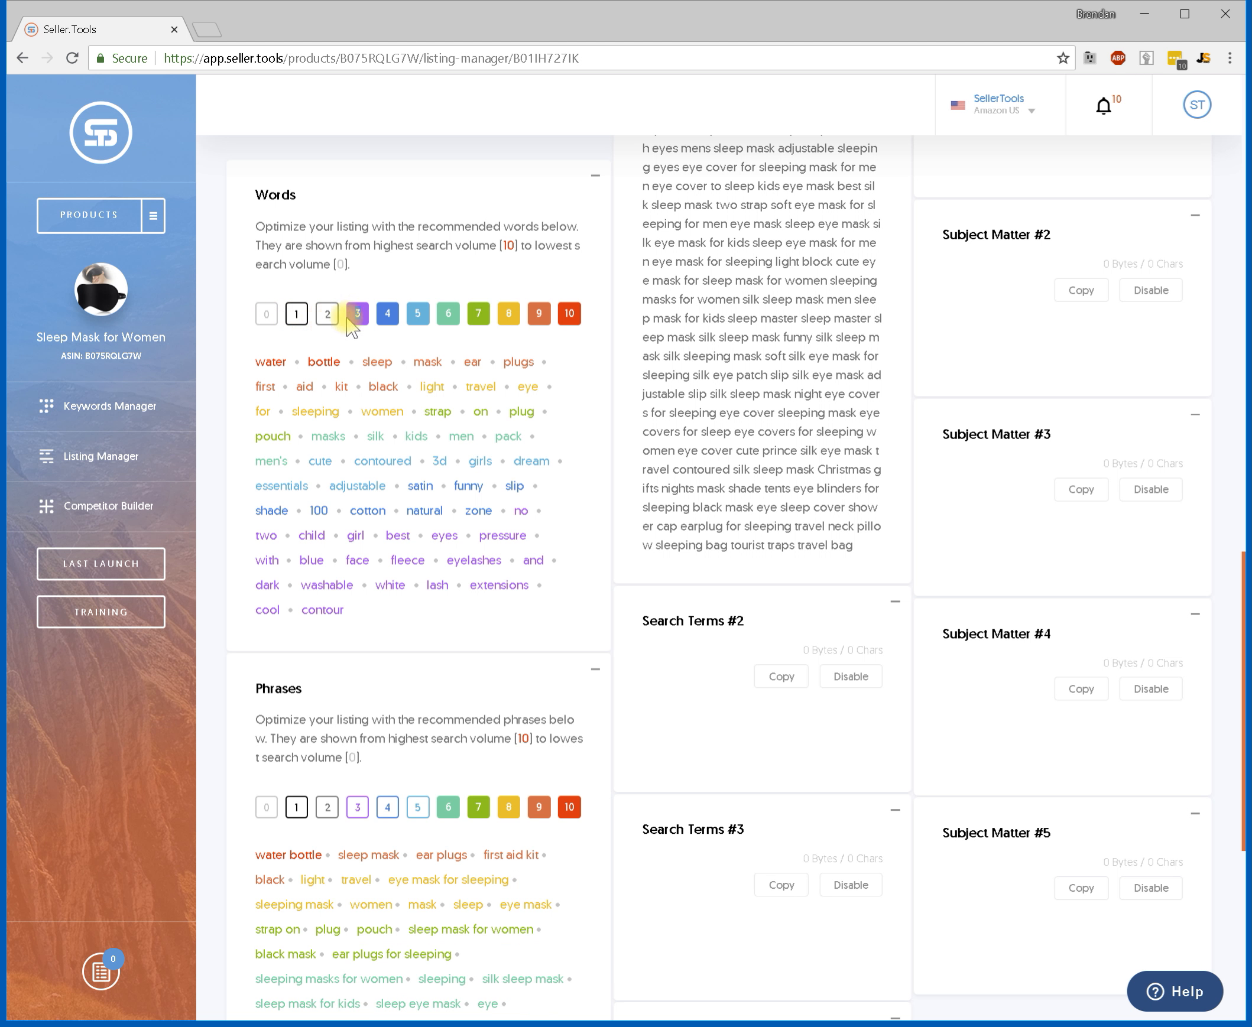
{"action": "left_click", "coordinate": [357, 316]}
{"action": "left_click", "coordinate": [388, 315]}
{"action": "left_click", "coordinate": [418, 315]}
{"action": "left_click", "coordinate": [450, 320]}
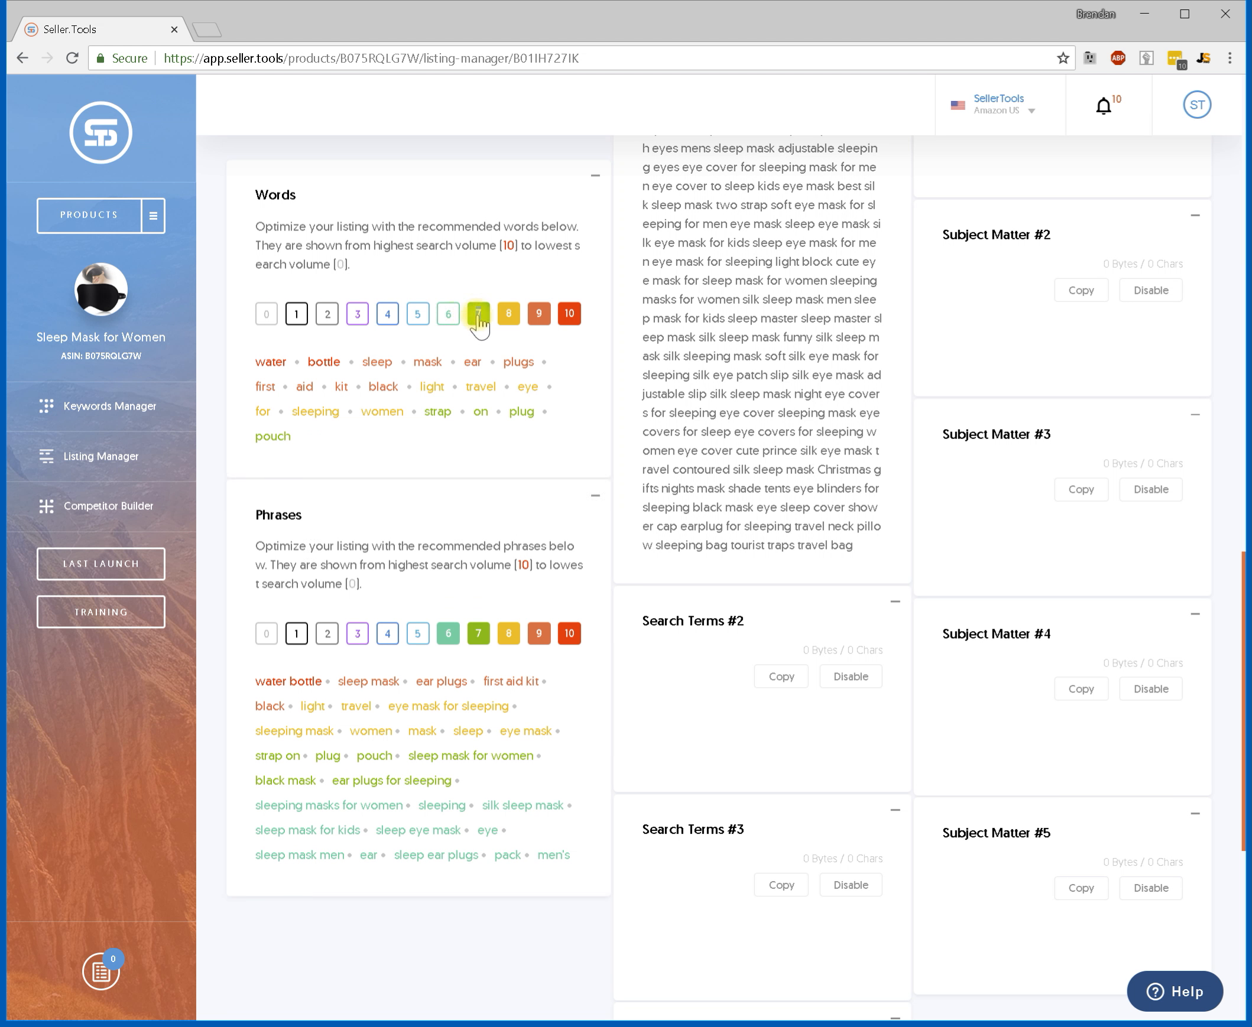
{"action": "left_click", "coordinate": [478, 313]}
{"action": "left_click", "coordinate": [508, 314]}
{"action": "left_click", "coordinate": [539, 314]}
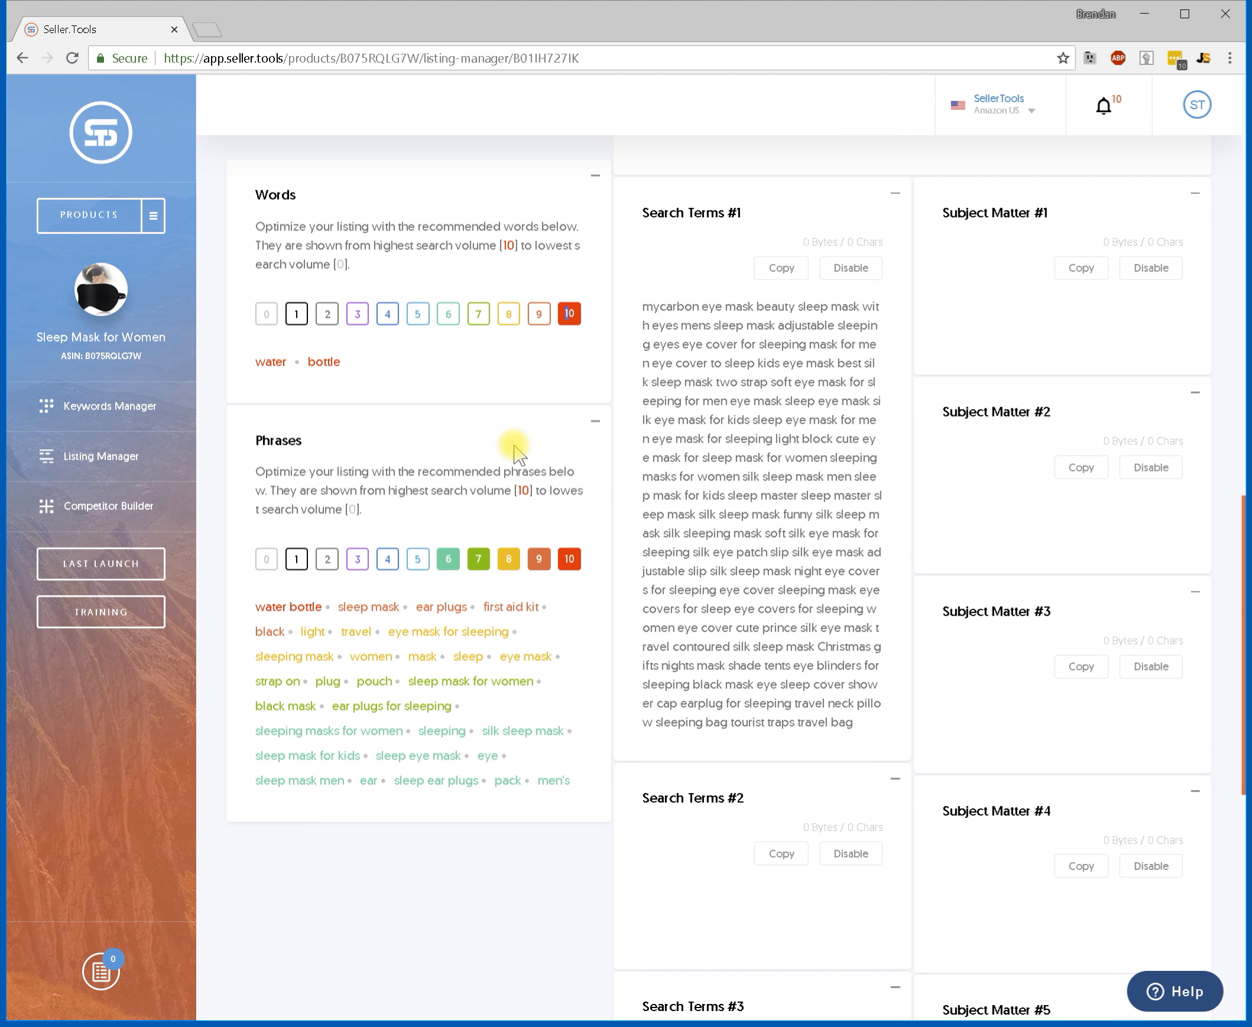
Filter the recommended Phrases to show only level 10 by turning off levels 6 through 9.
{"action": "left_click", "coordinate": [448, 560]}
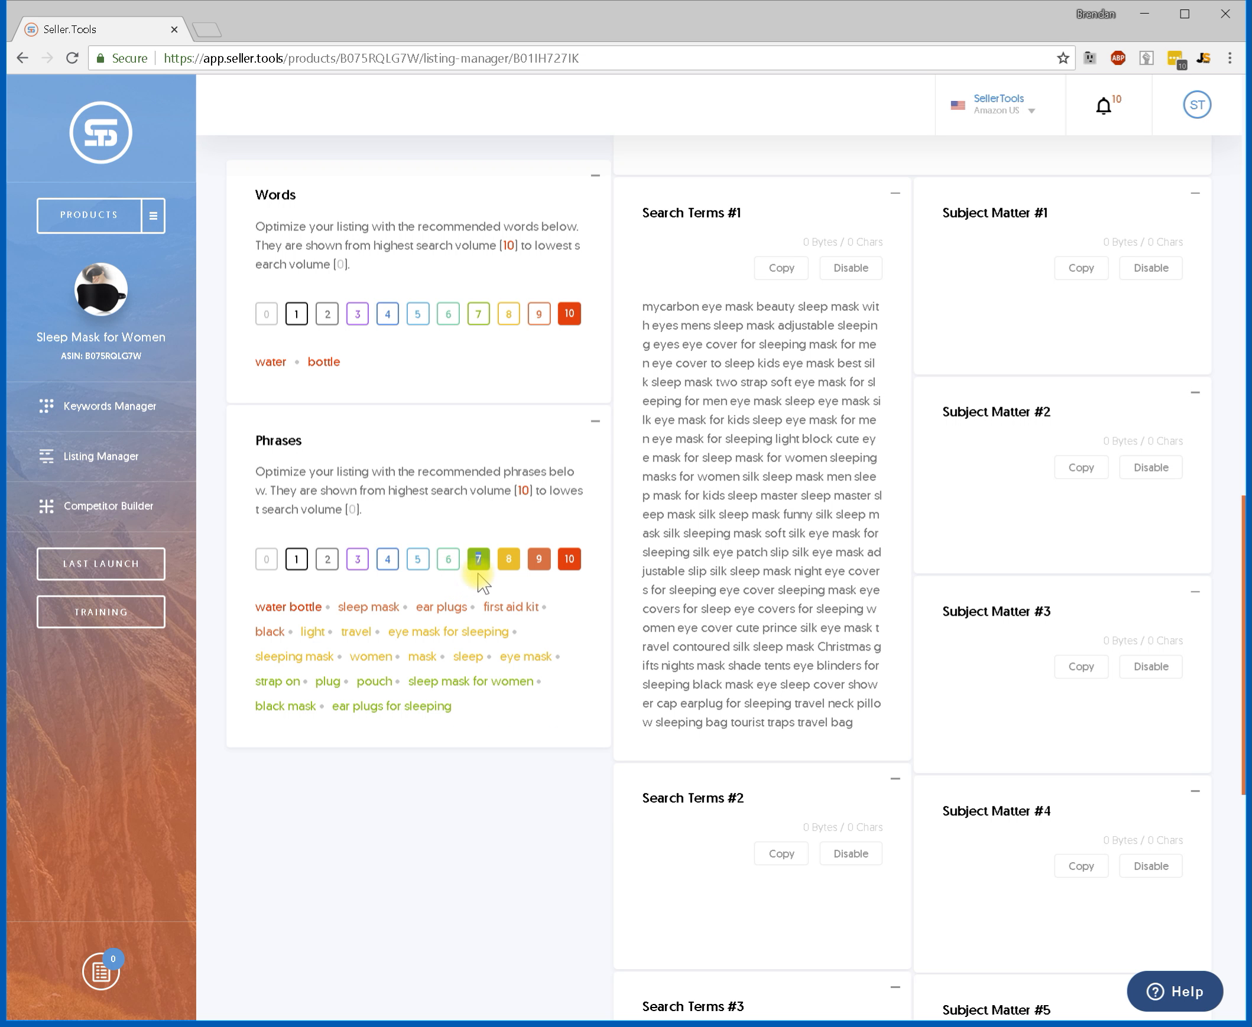
{"action": "left_click", "coordinate": [479, 559]}
{"action": "left_click", "coordinate": [508, 560]}
{"action": "left_click", "coordinate": [539, 560]}
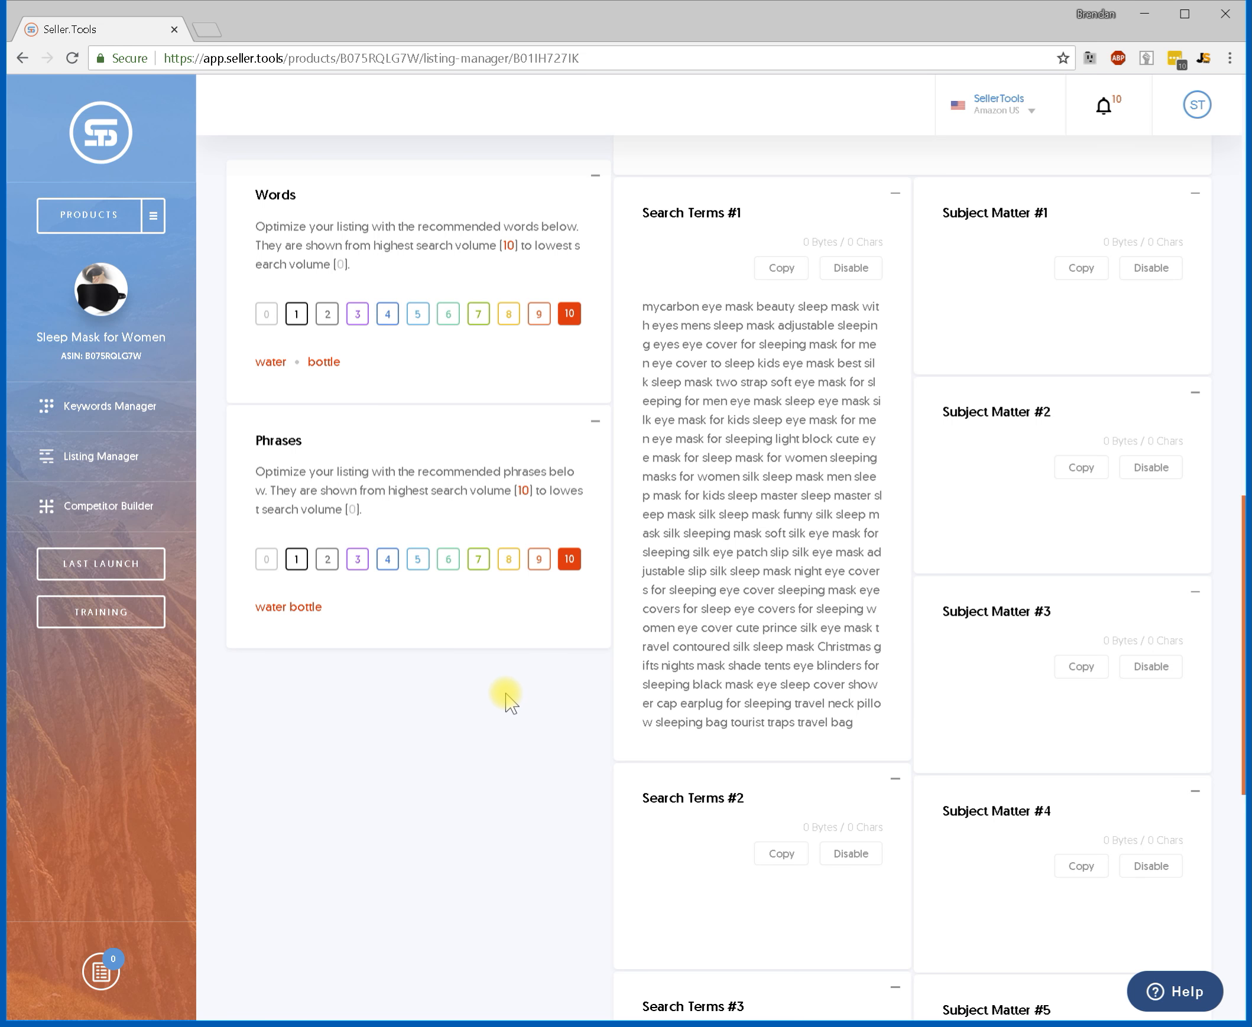
Add the phrase water bottle to the Title.
{"action": "scroll", "coordinate": [525, 679], "scroll_direction": "up", "scroll_amount": 10}
{"action": "scroll", "coordinate": [512, 698], "scroll_direction": "up", "scroll_amount": 1}
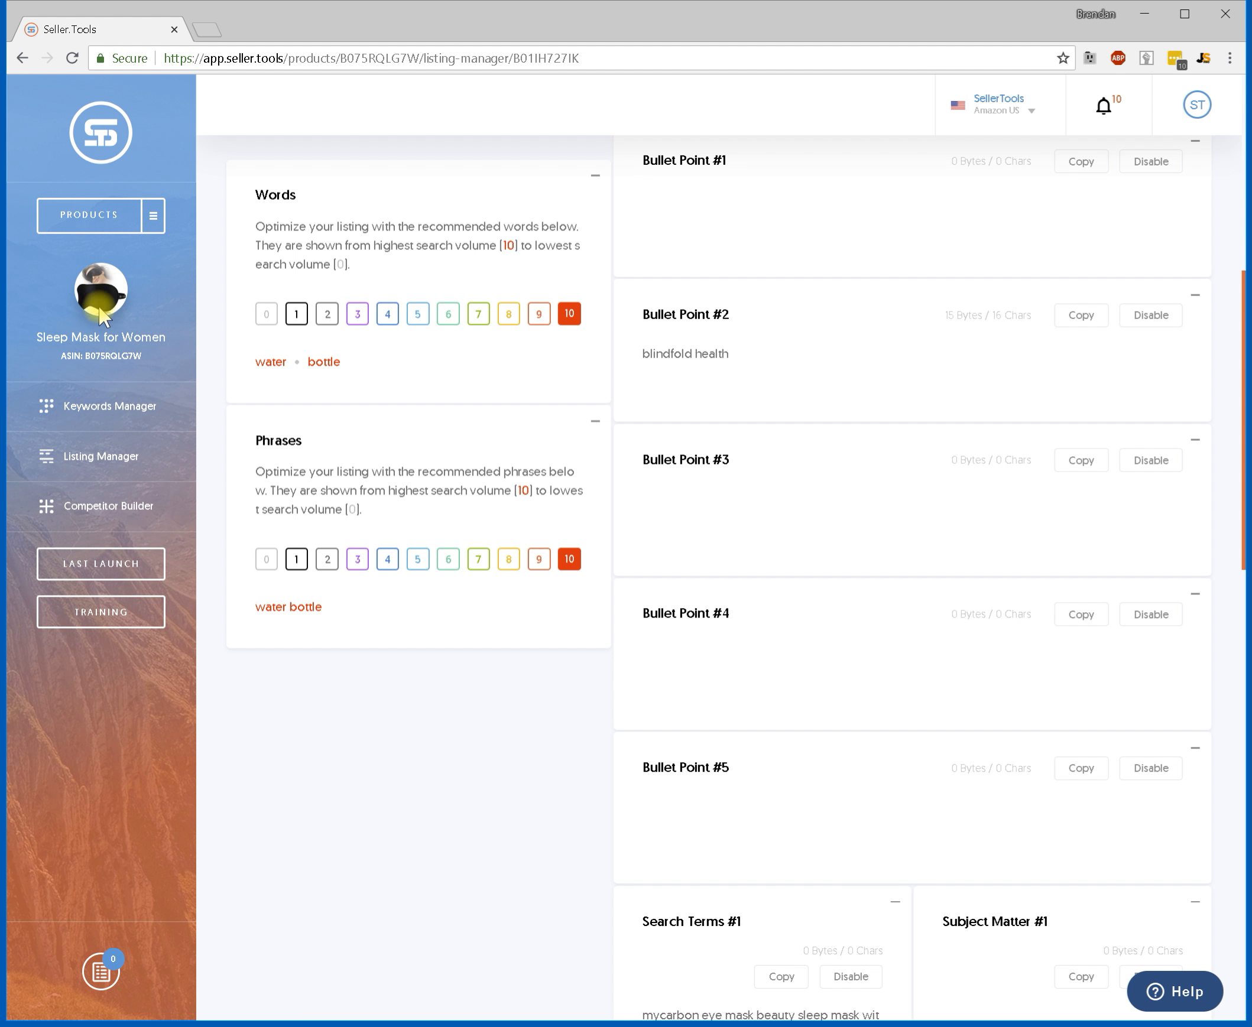
{"action": "scroll", "coordinate": [432, 721], "scroll_direction": "up", "scroll_amount": 5}
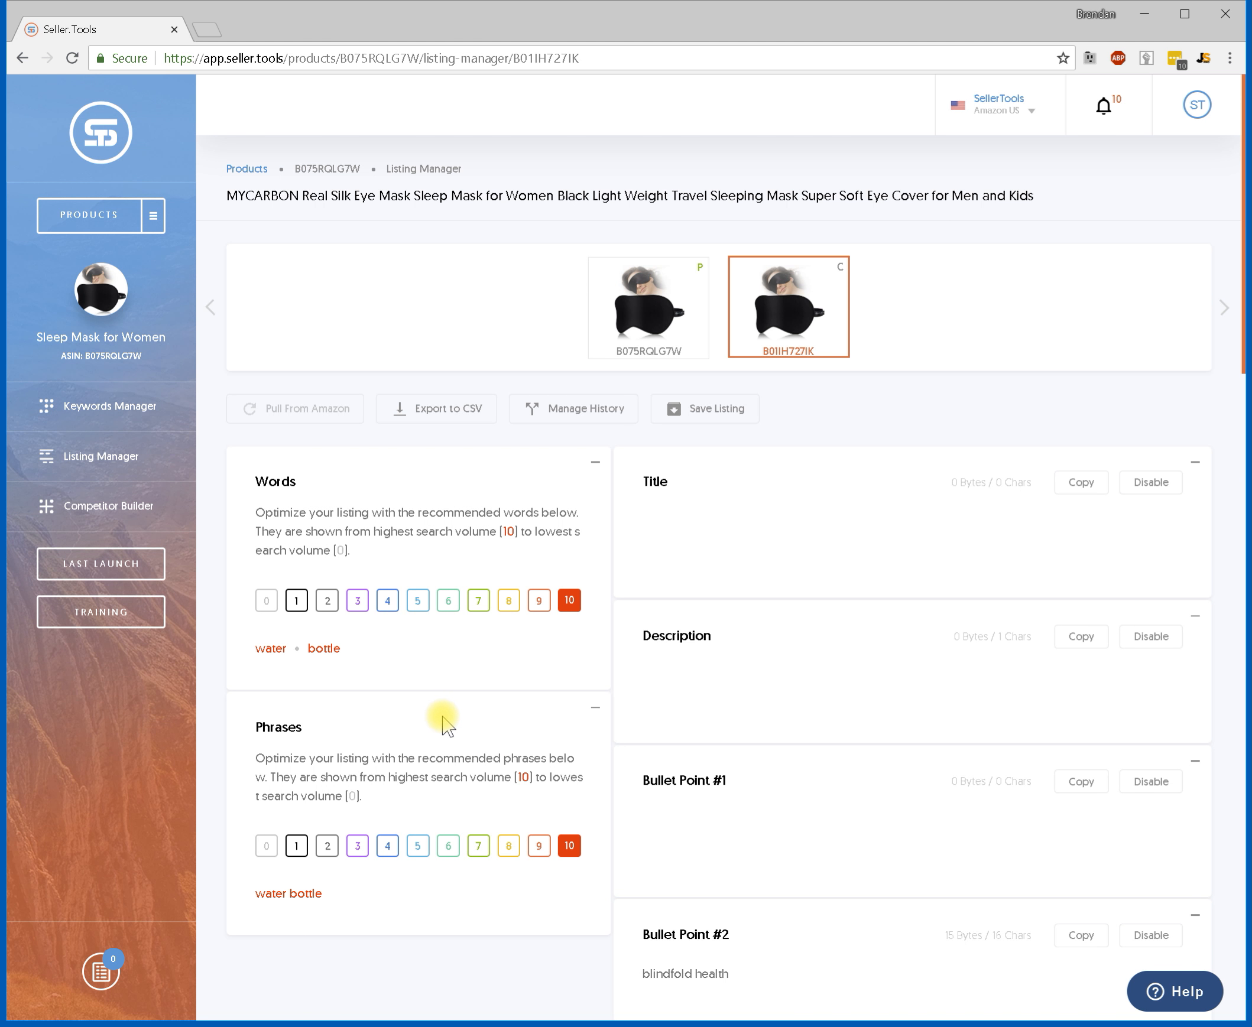
{"action": "scroll", "coordinate": [363, 811], "scroll_direction": "down", "scroll_amount": 3}
{"action": "scroll", "coordinate": [370, 768], "scroll_direction": "up", "scroll_amount": 3}
{"action": "left_click", "coordinate": [693, 543]}
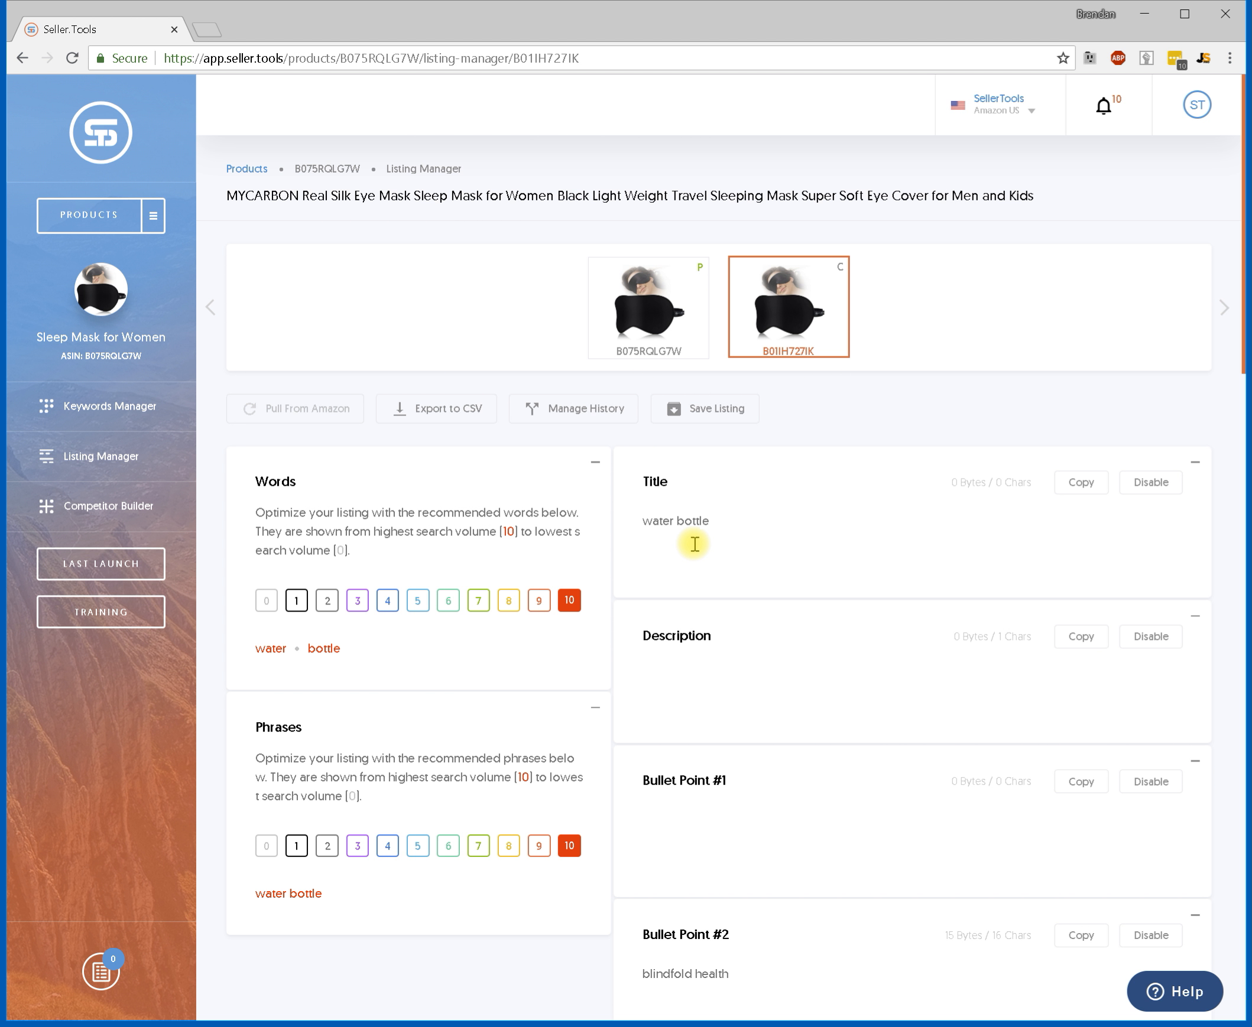
{"action": "left_click", "coordinate": [718, 664]}
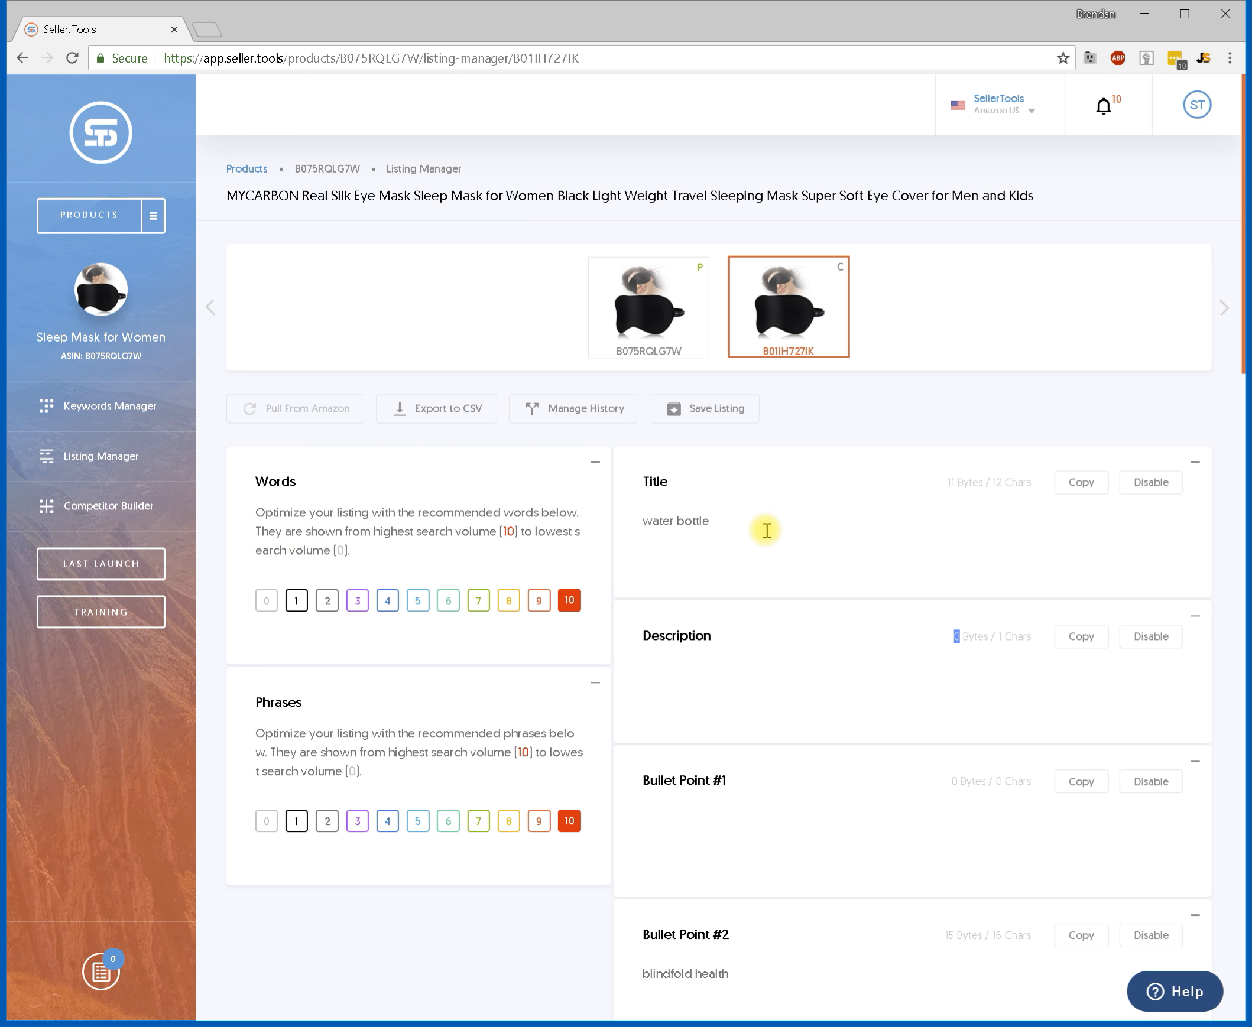
Remove water from the start of the Title and add it back after bottle.
{"action": "left_click_drag", "start_coordinate": [767, 530], "coordinate": [610, 530]}
{"action": "key", "text": "BackSpace"}
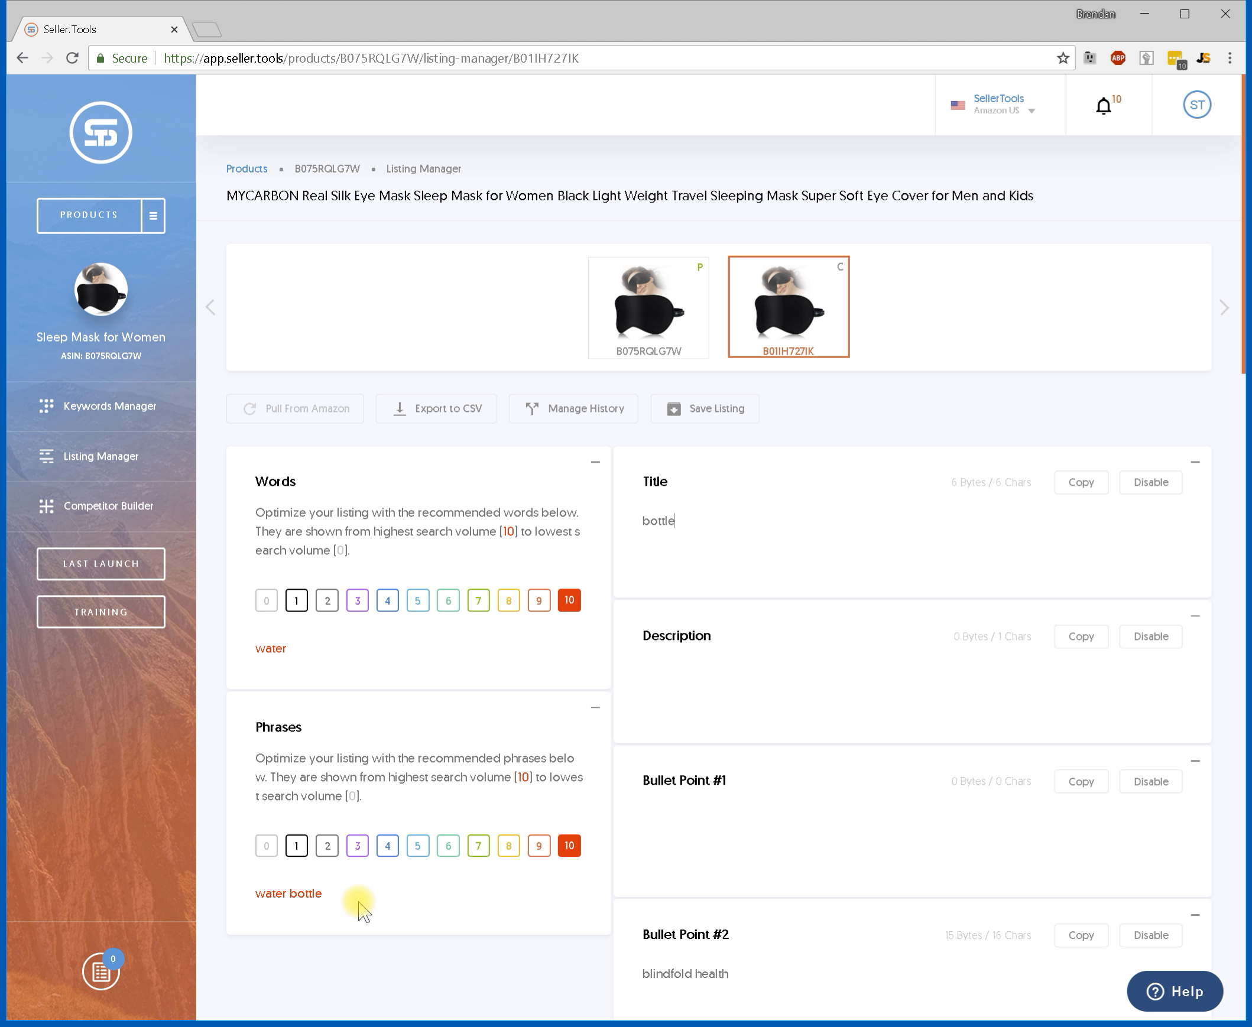
{"action": "left_click", "coordinate": [665, 619]}
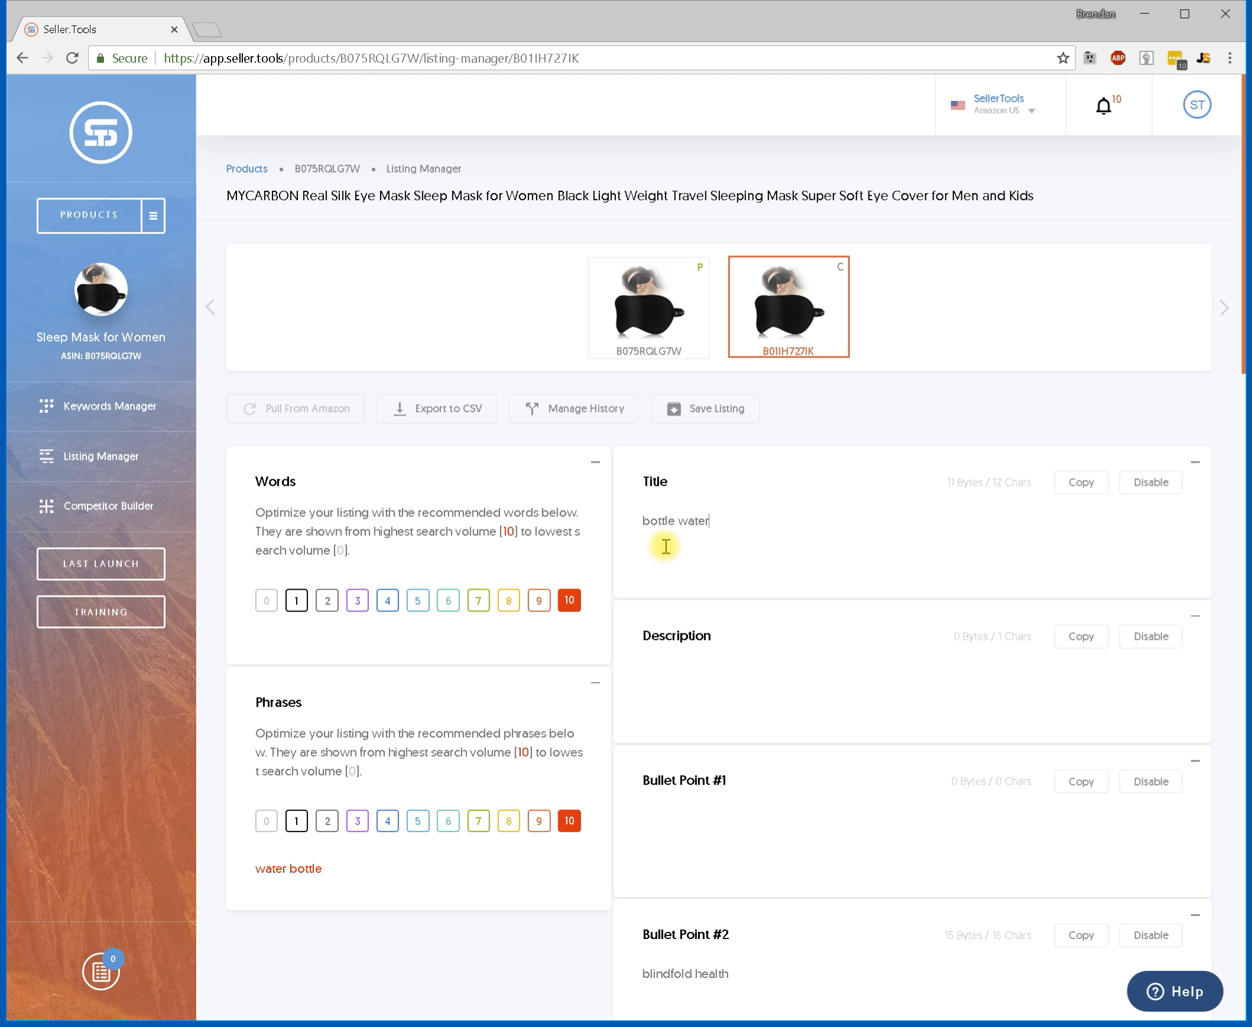
Show level-9 words and add sleep, mask, ear, plugs and first to the Title.
{"action": "left_click", "coordinate": [541, 603]}
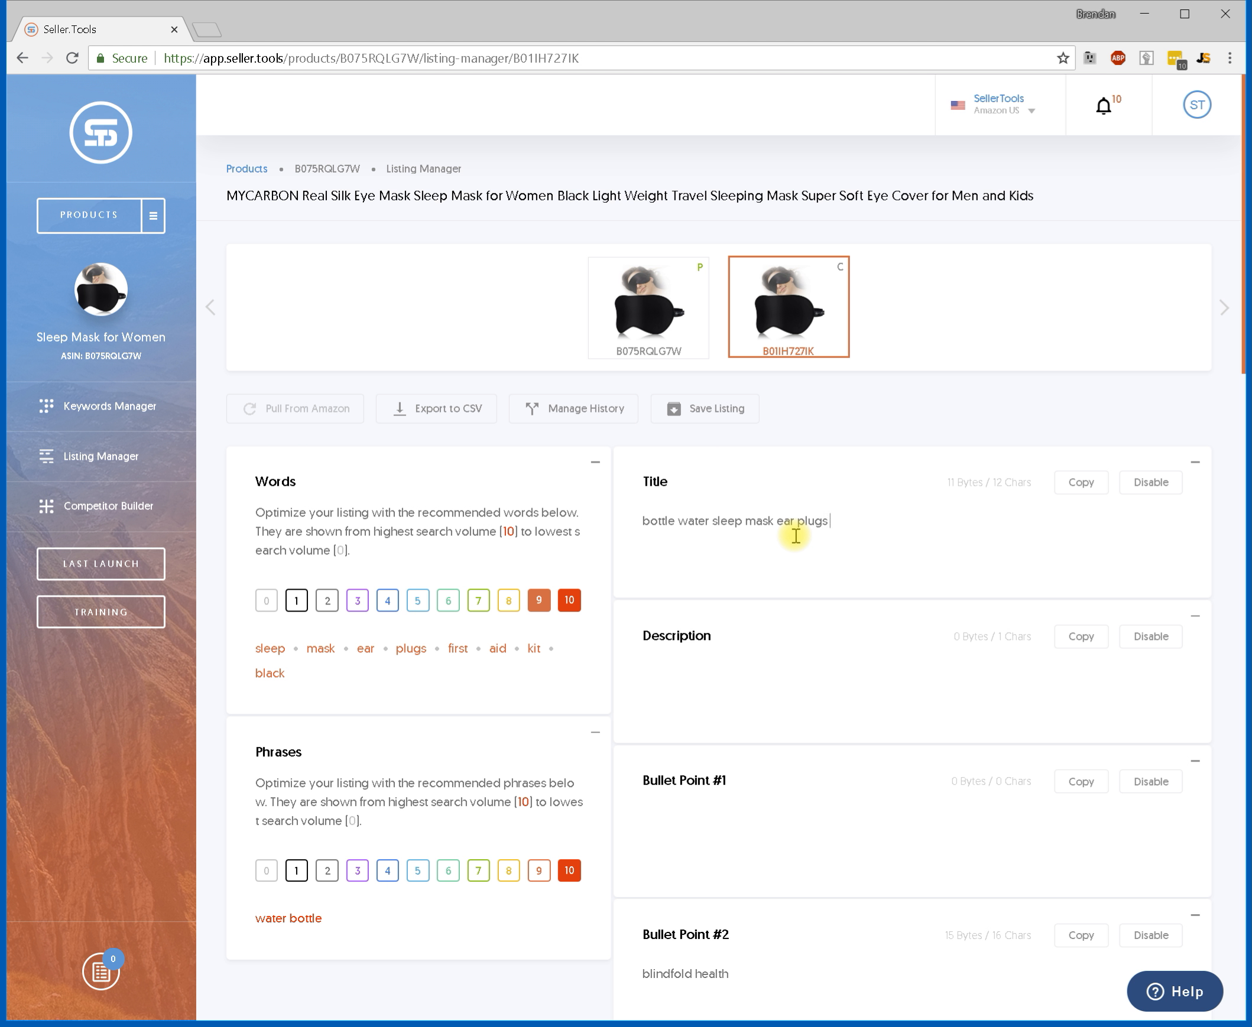
{"action": "double_click", "coordinate": [798, 619]}
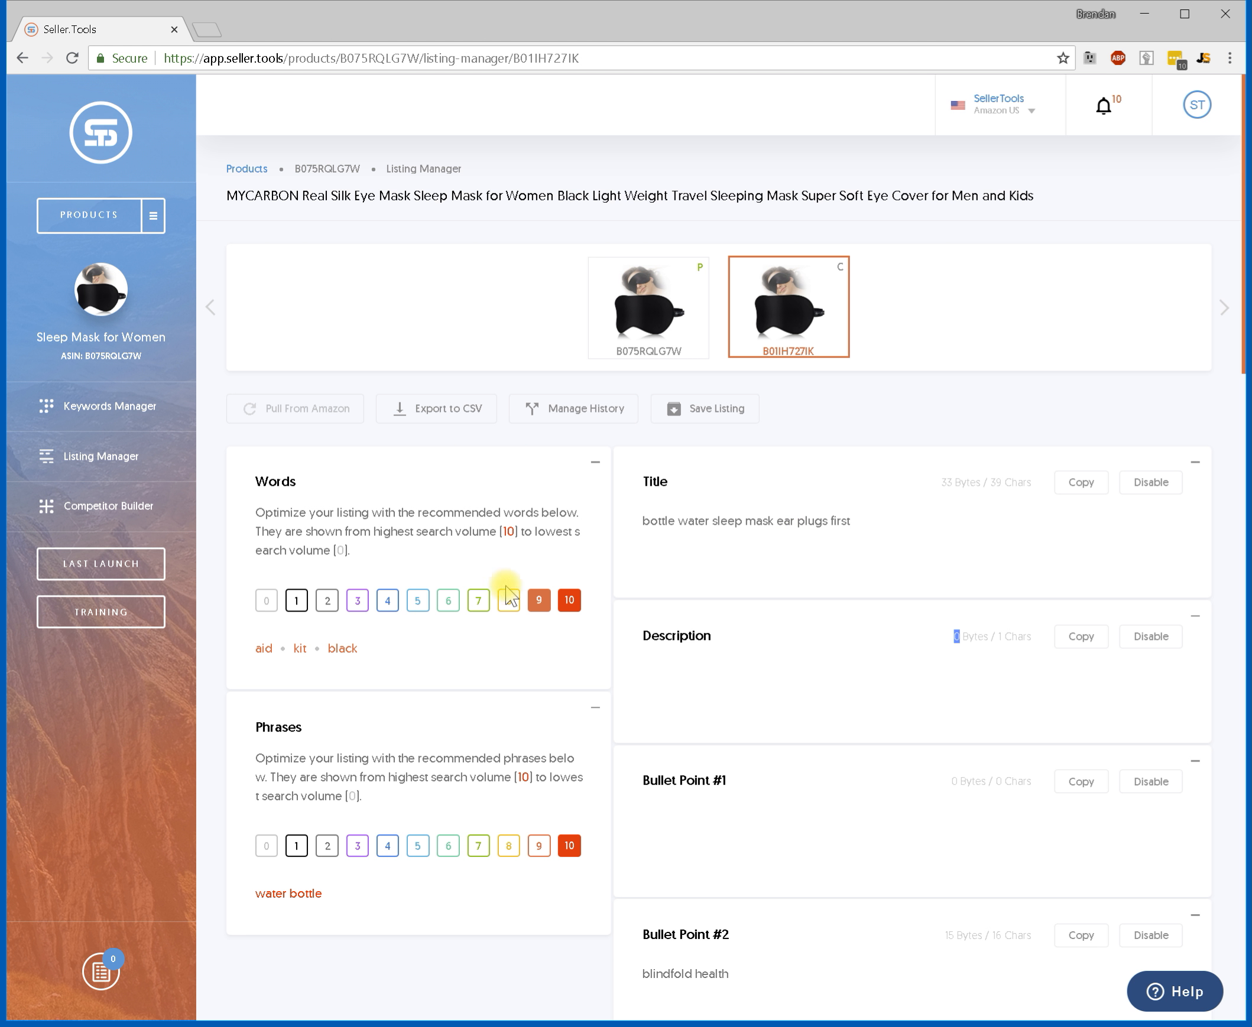
{"action": "left_click", "coordinate": [791, 706]}
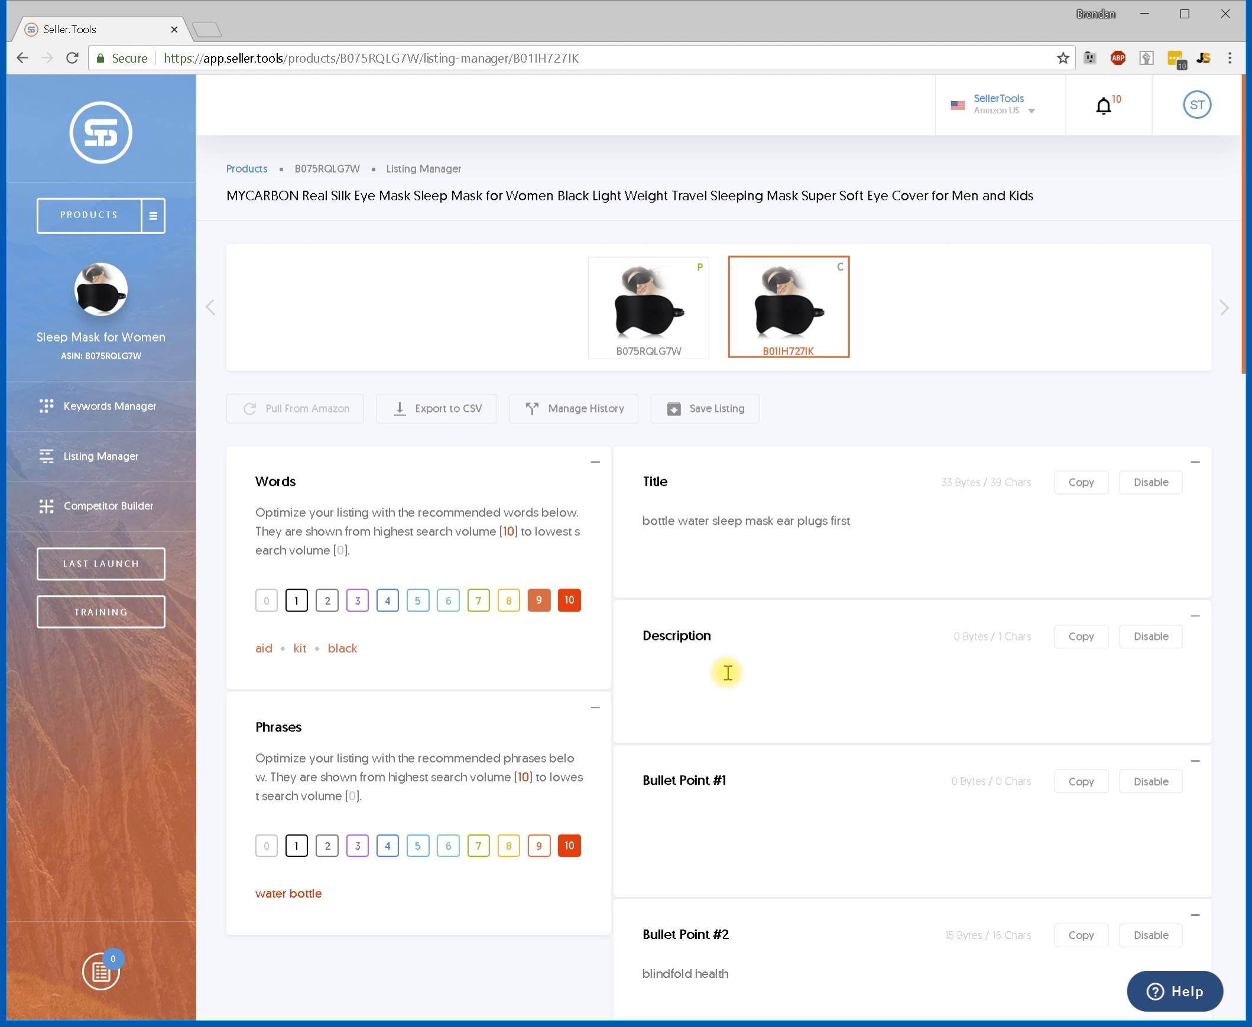
Clear the Title and put the phrase water bottle into the Description.
{"action": "triple_click", "coordinate": [895, 523]}
{"action": "key", "text": "BackSpace"}
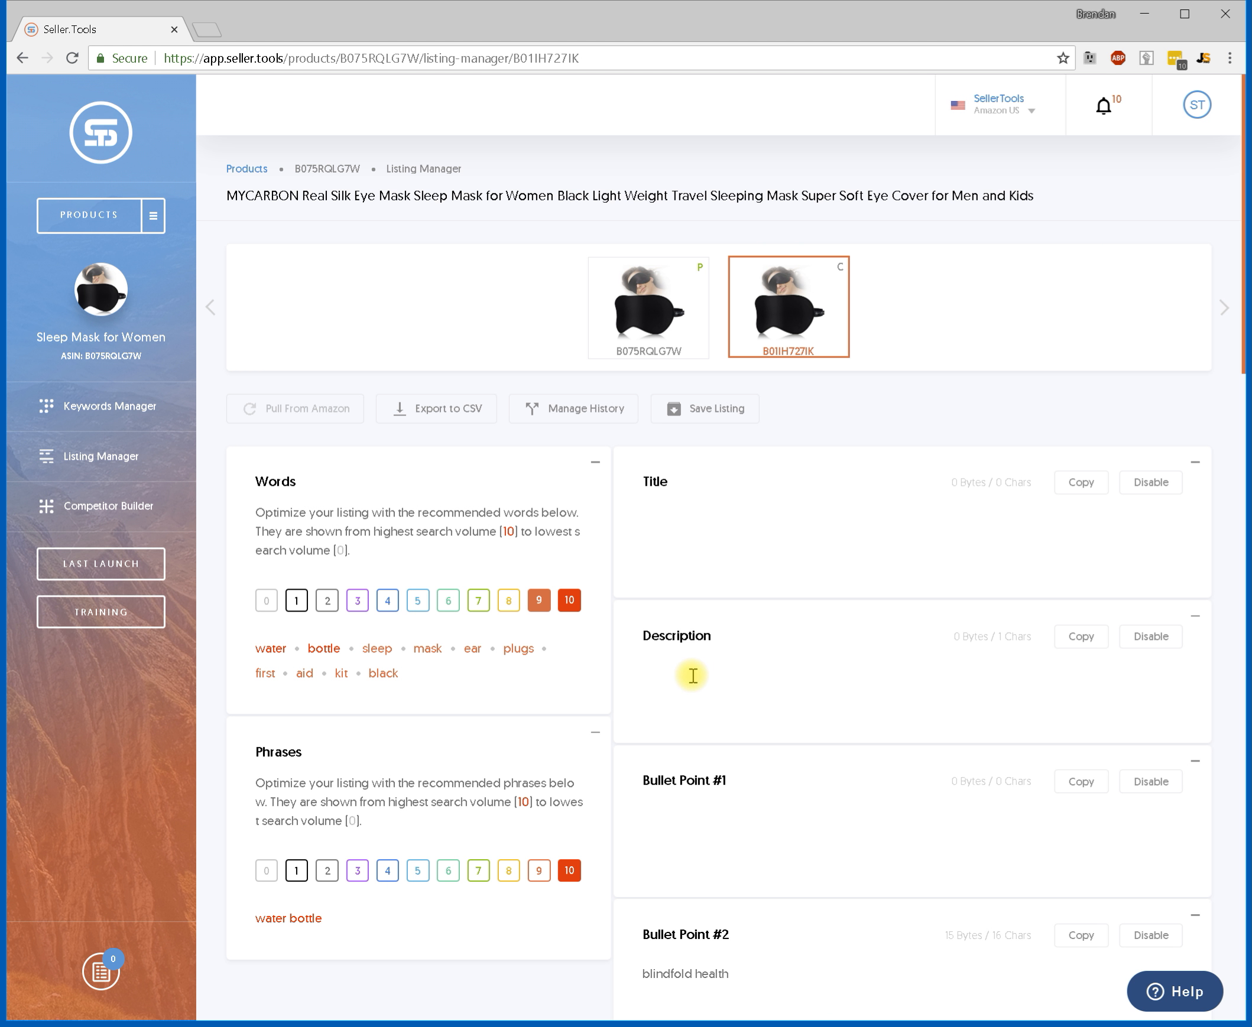
{"action": "type", "text": "ter bottle"}
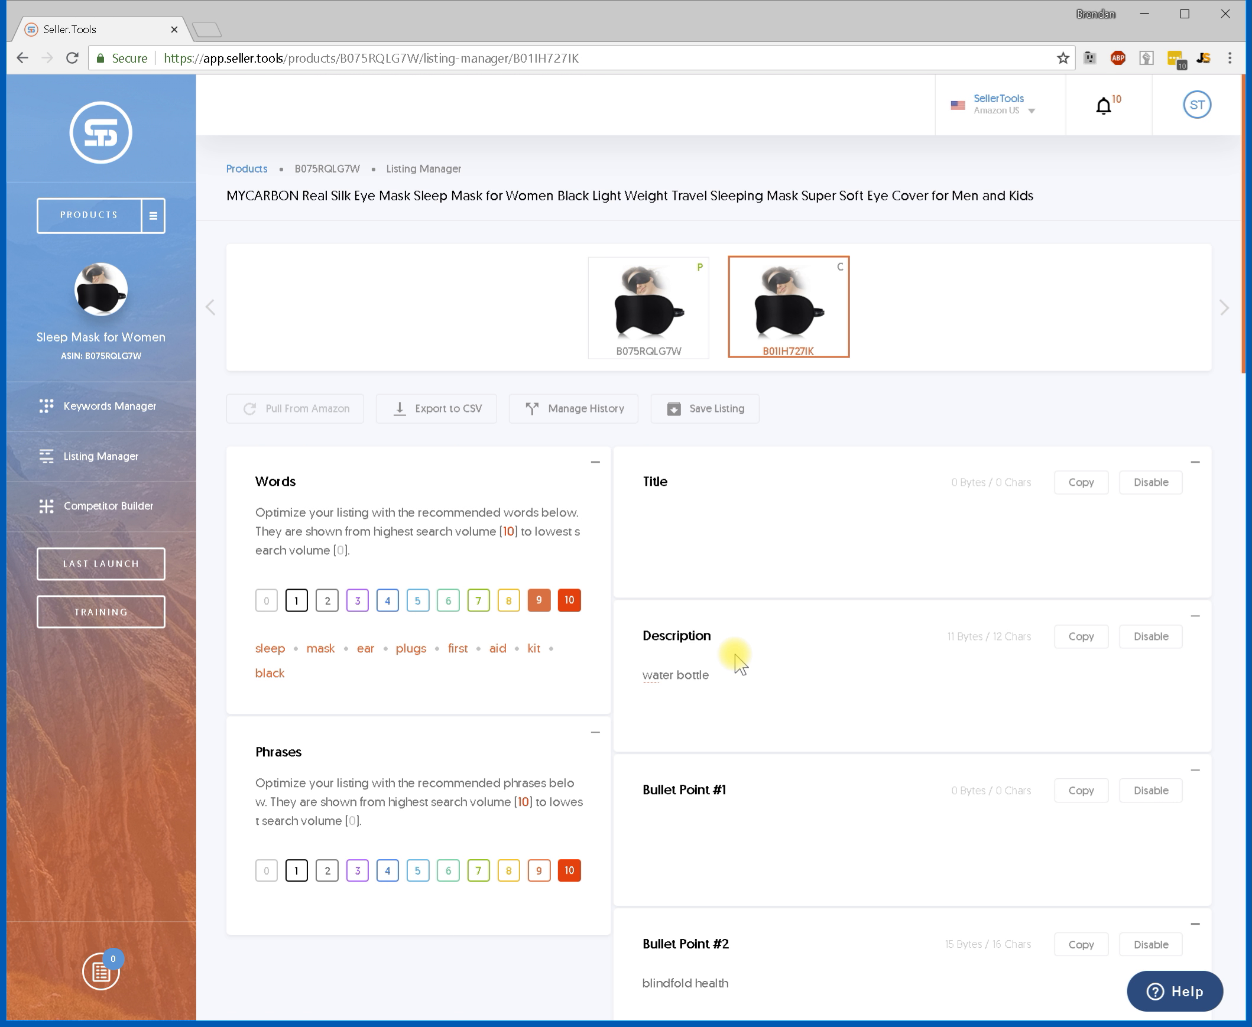
{"action": "scroll", "coordinate": [739, 665], "scroll_direction": "down", "scroll_amount": 1}
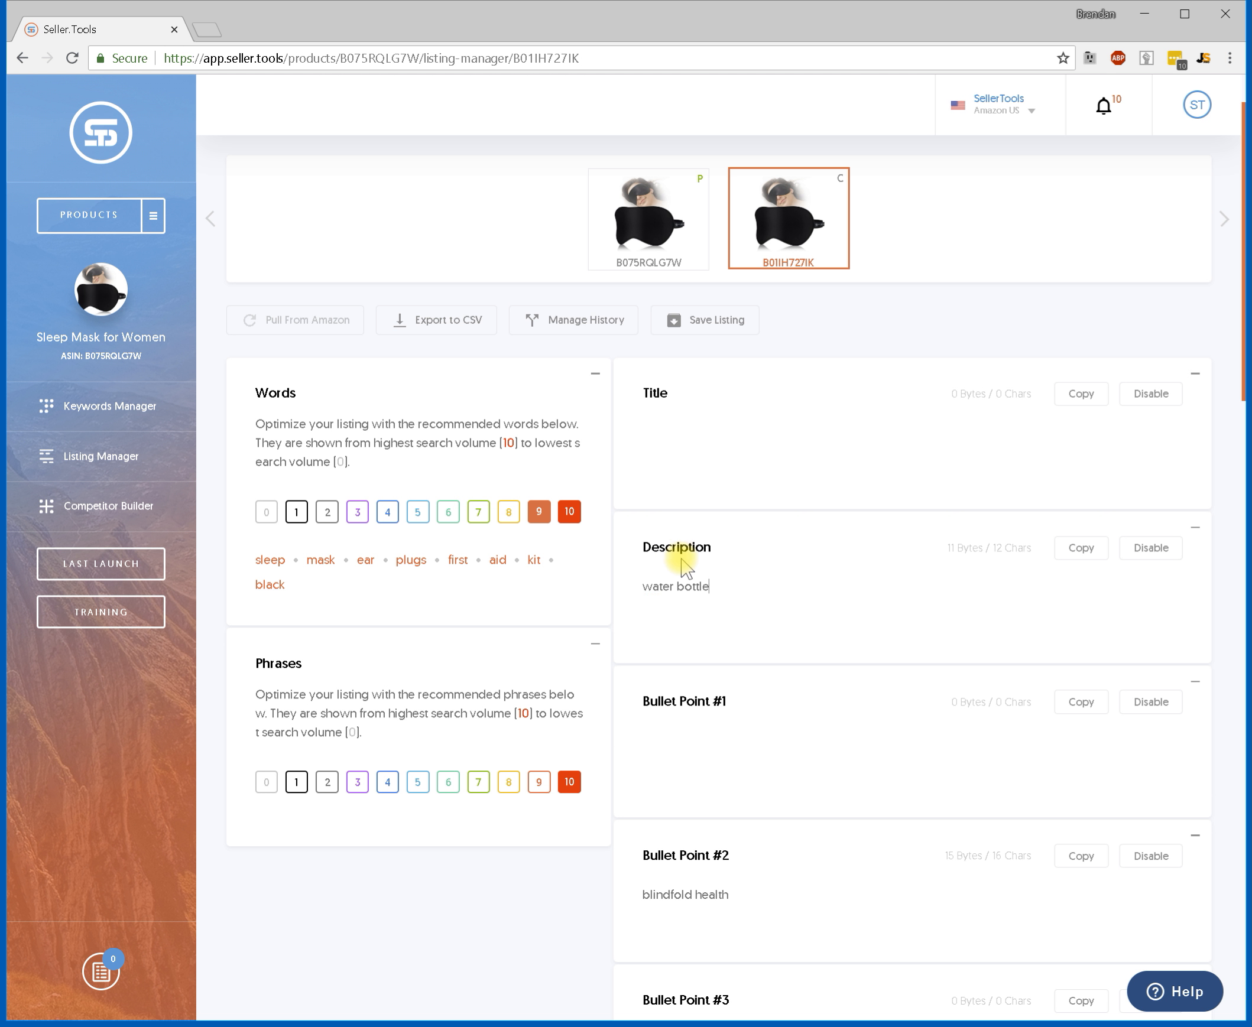
Scroll through the remaining listing fields below the Description to review them.
{"action": "scroll", "coordinate": [683, 567], "scroll_direction": "down", "scroll_amount": 4}
{"action": "scroll", "coordinate": [682, 565], "scroll_direction": "down", "scroll_amount": 5}
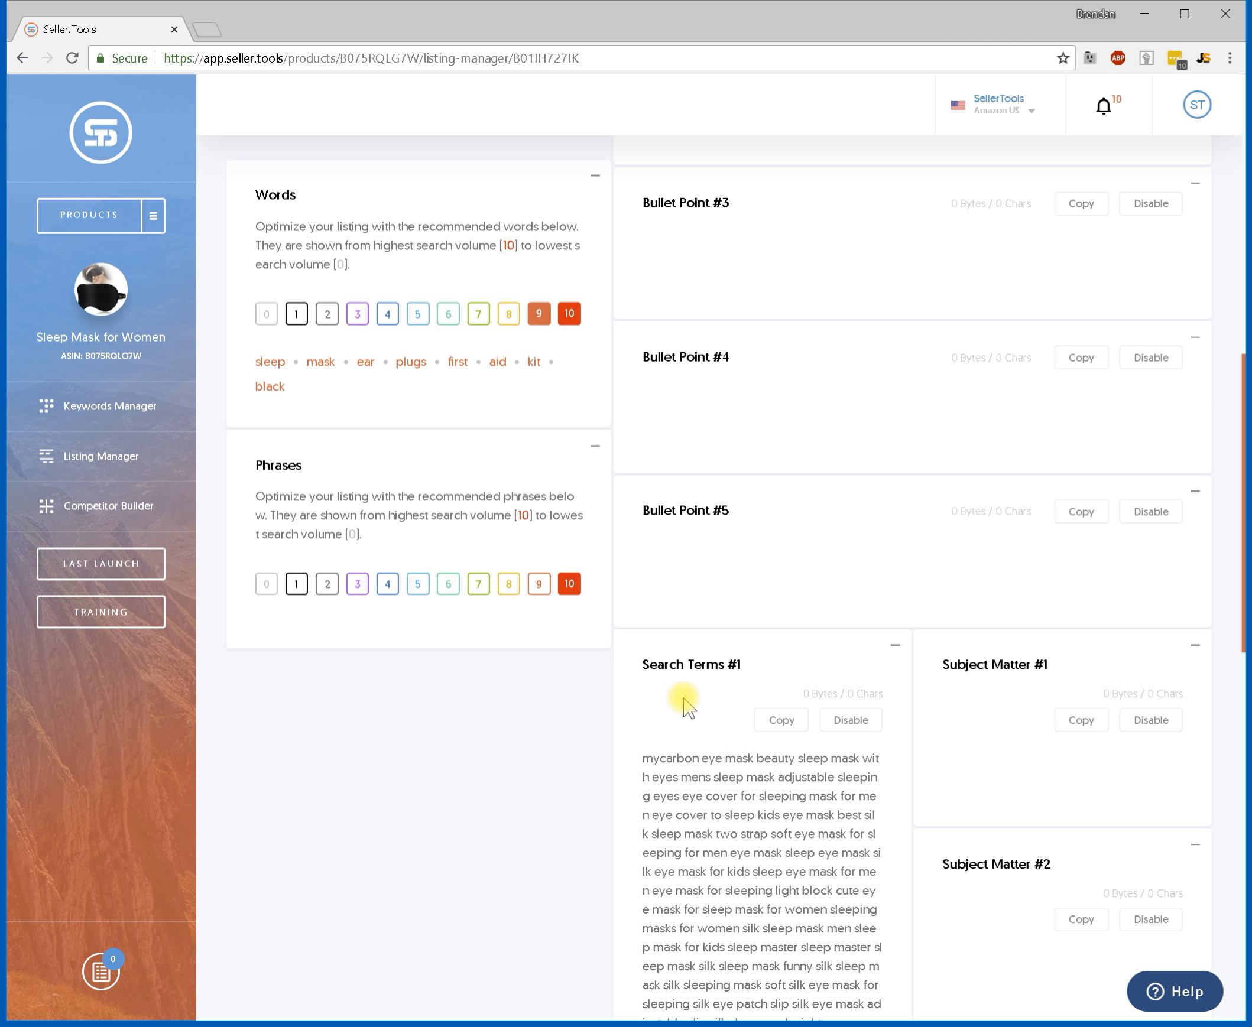
{"action": "scroll", "coordinate": [683, 705], "scroll_direction": "up", "scroll_amount": 10}
{"action": "scroll", "coordinate": [680, 694], "scroll_direction": "down", "scroll_amount": 5}
{"action": "scroll", "coordinate": [685, 709], "scroll_direction": "up", "scroll_amount": 5}
{"action": "scroll", "coordinate": [715, 524], "scroll_direction": "down", "scroll_amount": 10}
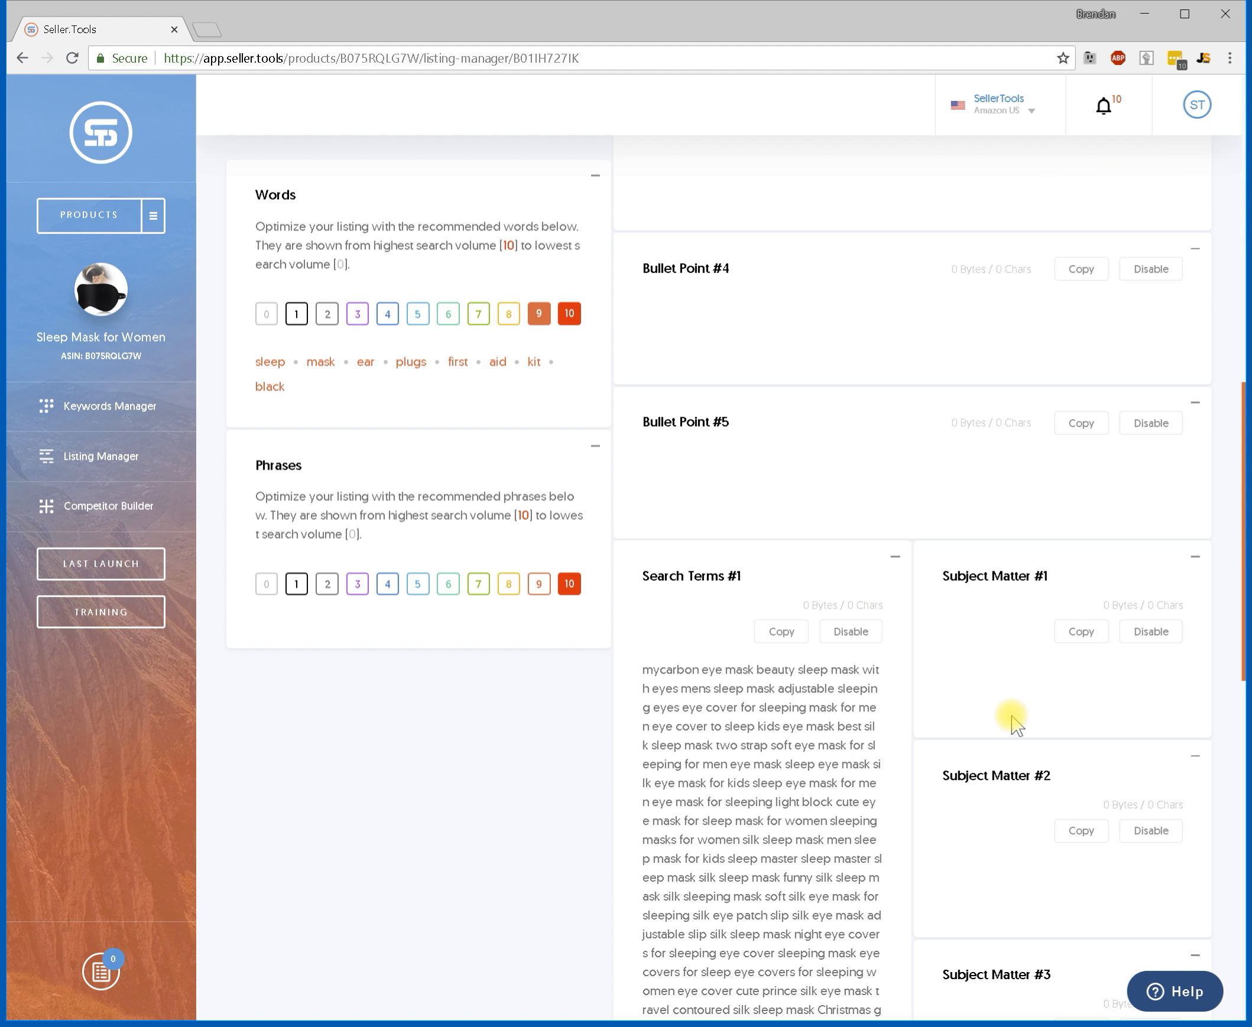
{"action": "scroll", "coordinate": [1014, 723], "scroll_direction": "up", "scroll_amount": 10}
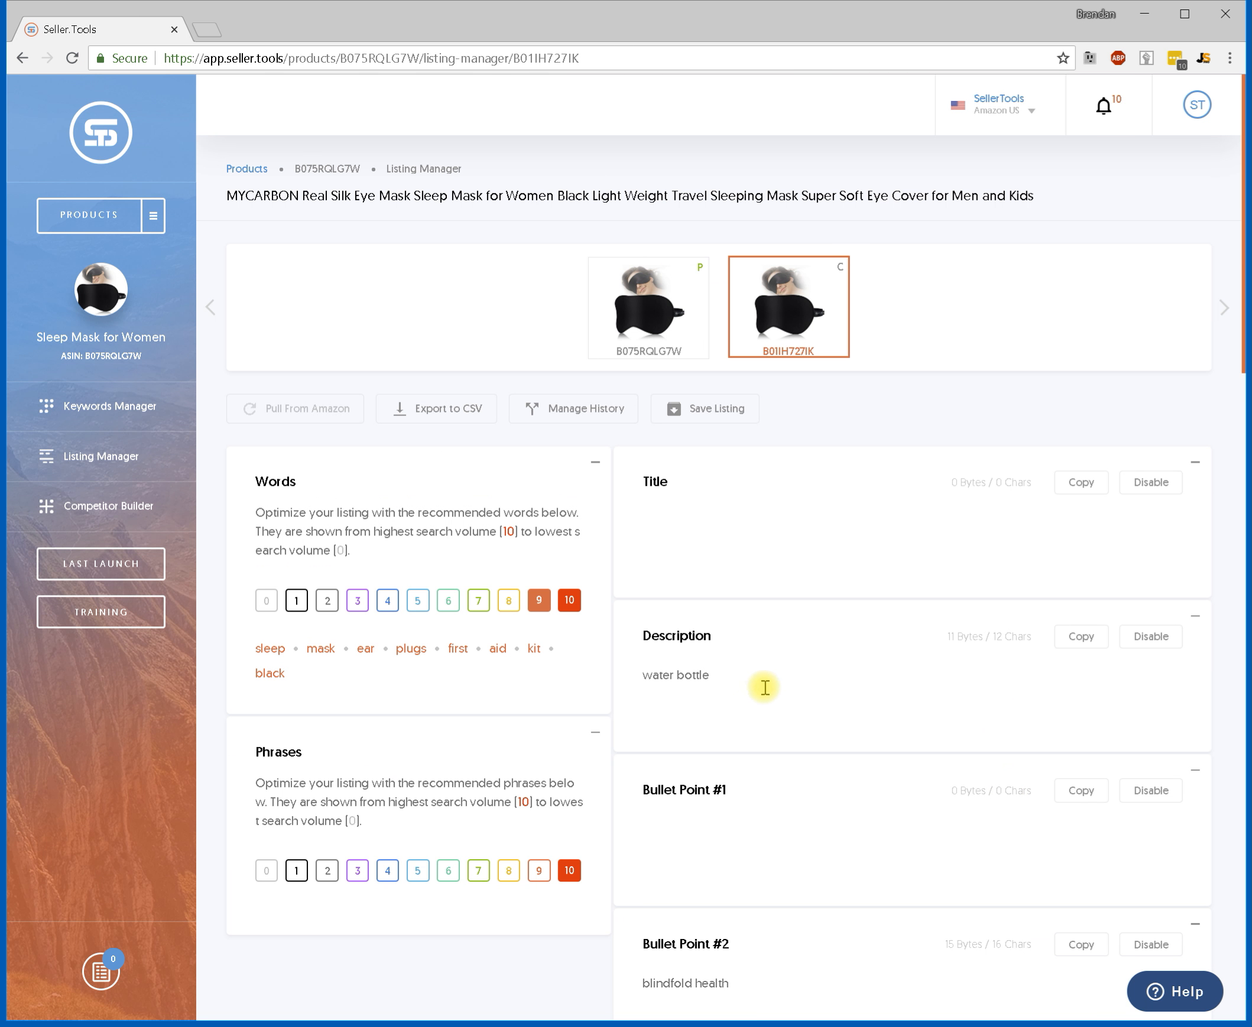
Exclude the Description from keyword checks and add sleep mask ear plug after water bottle in it.
{"action": "left_click", "coordinate": [702, 678]}
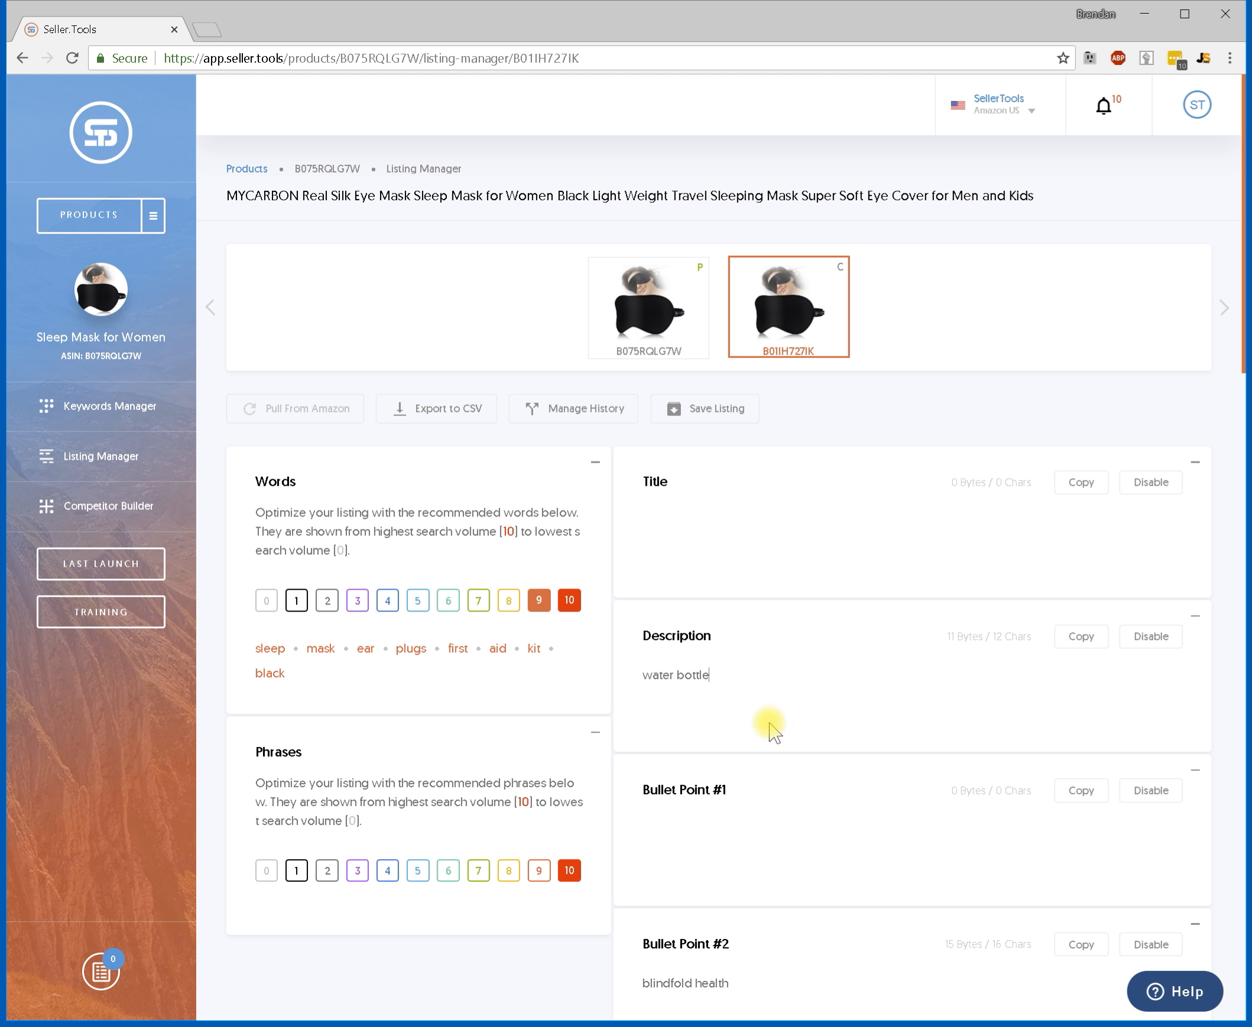
{"action": "left_click", "coordinate": [1154, 644]}
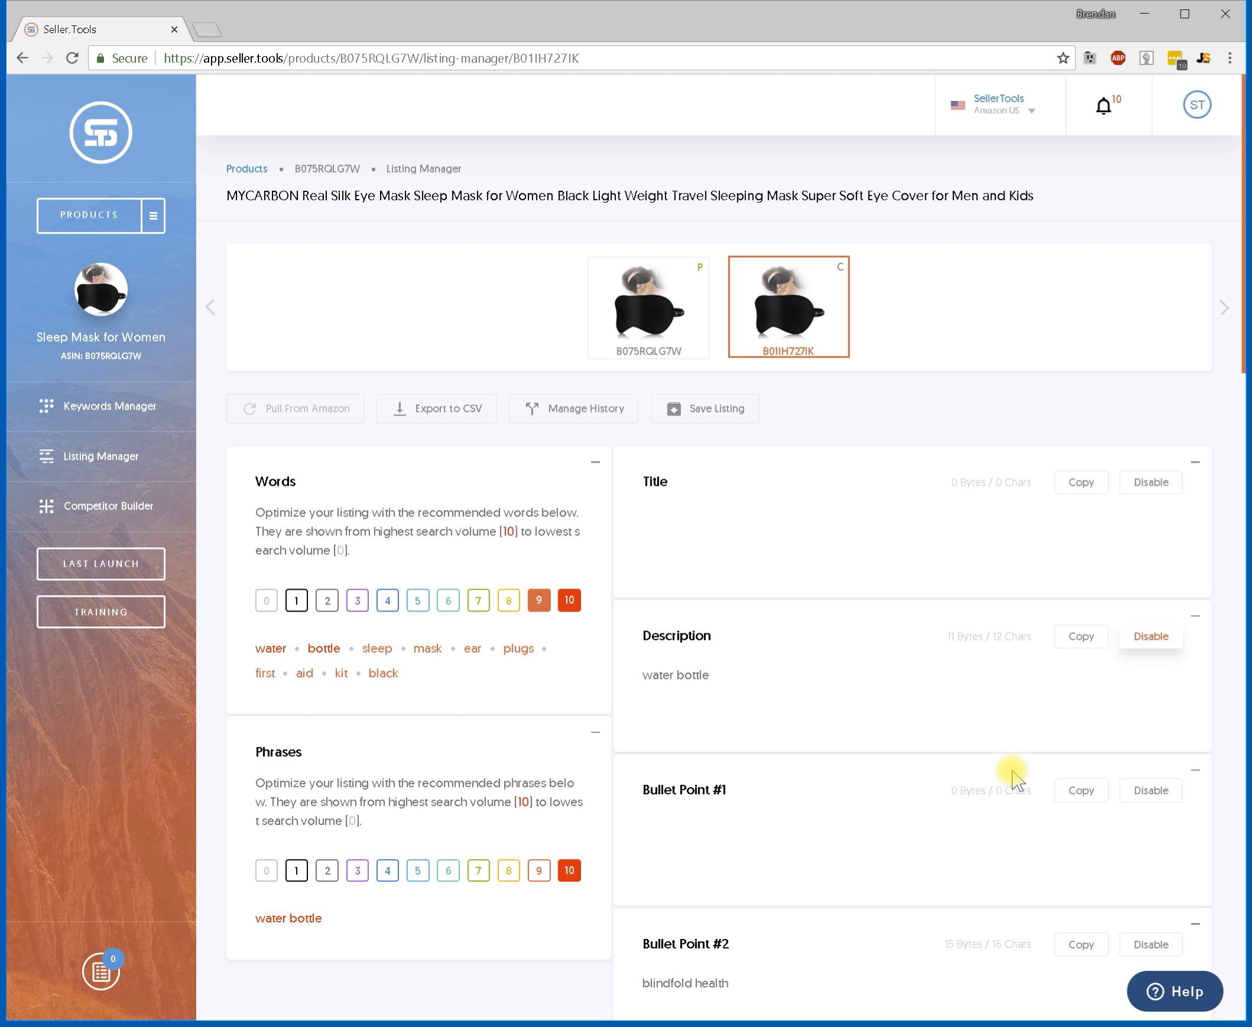
{"action": "left_click", "coordinate": [780, 702]}
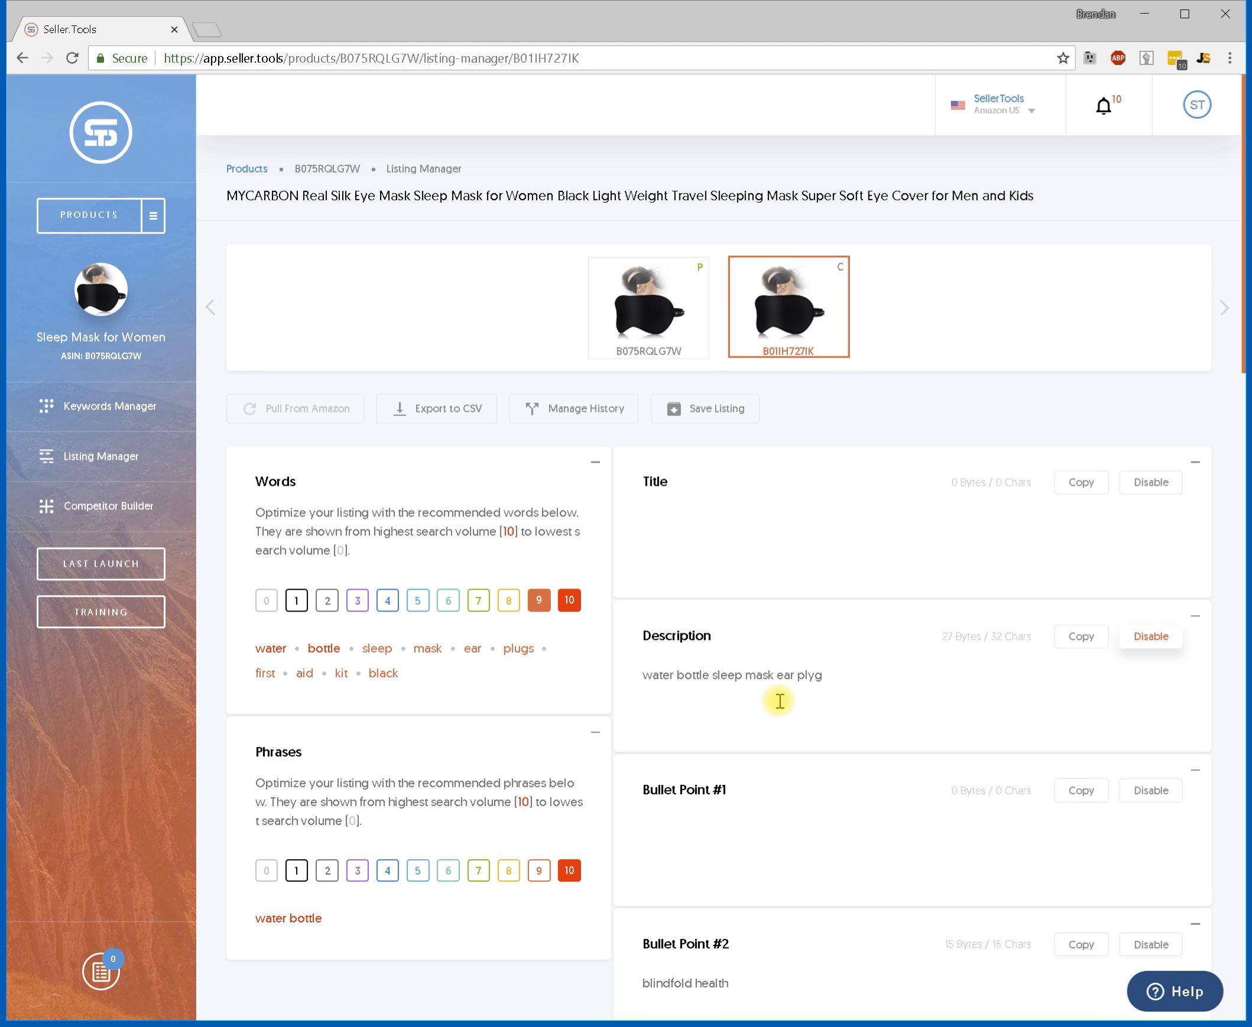
{"action": "type", "text": "g"}
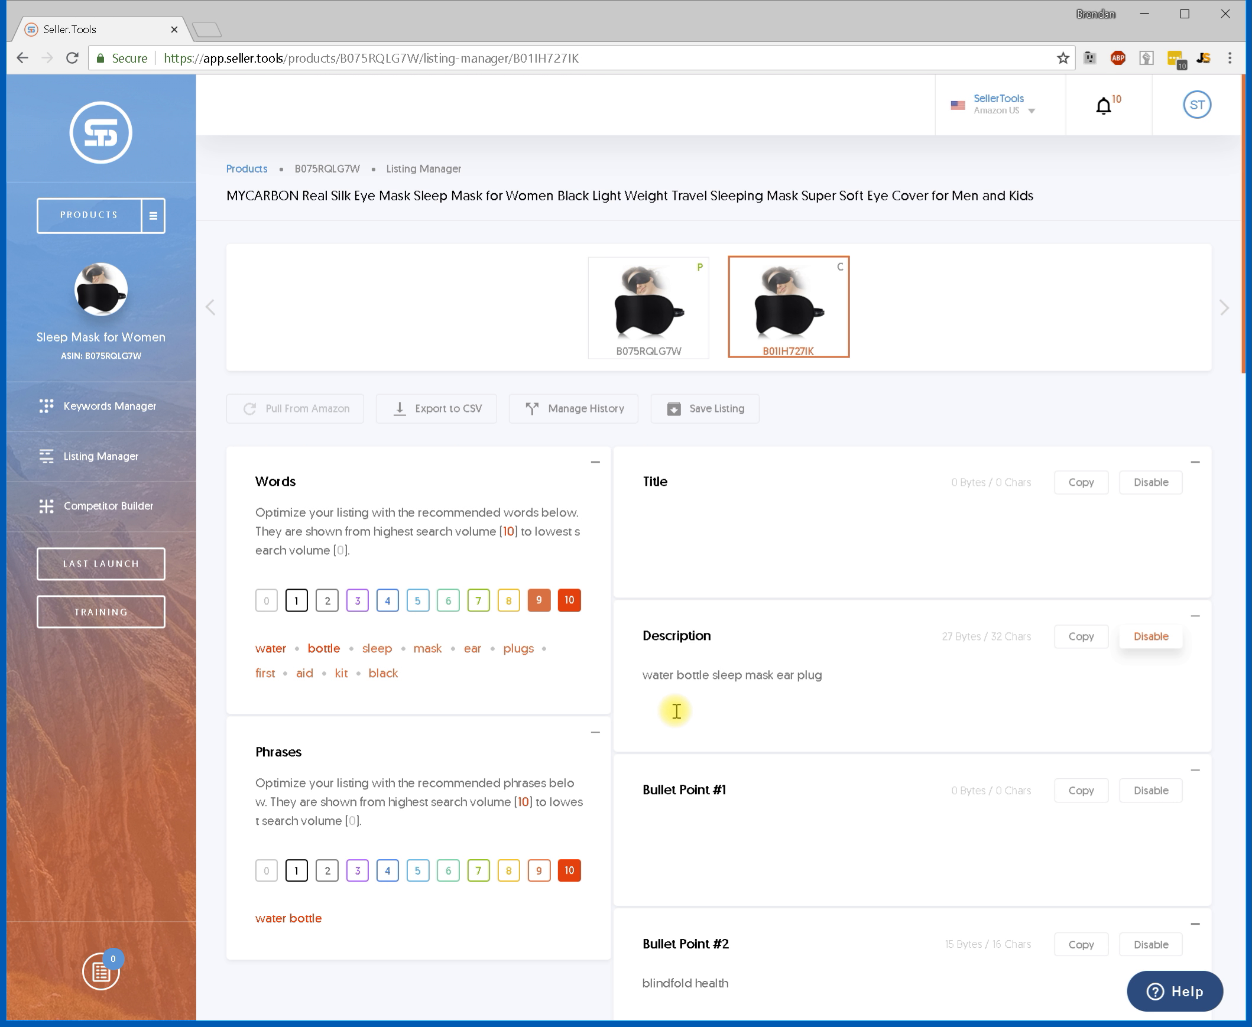
{"action": "left_click_drag", "start_coordinate": [769, 668], "coordinate": [774, 668]}
Collapse the Description field while keeping it excluded from keyword checks.
{"action": "left_click", "coordinate": [1141, 640]}
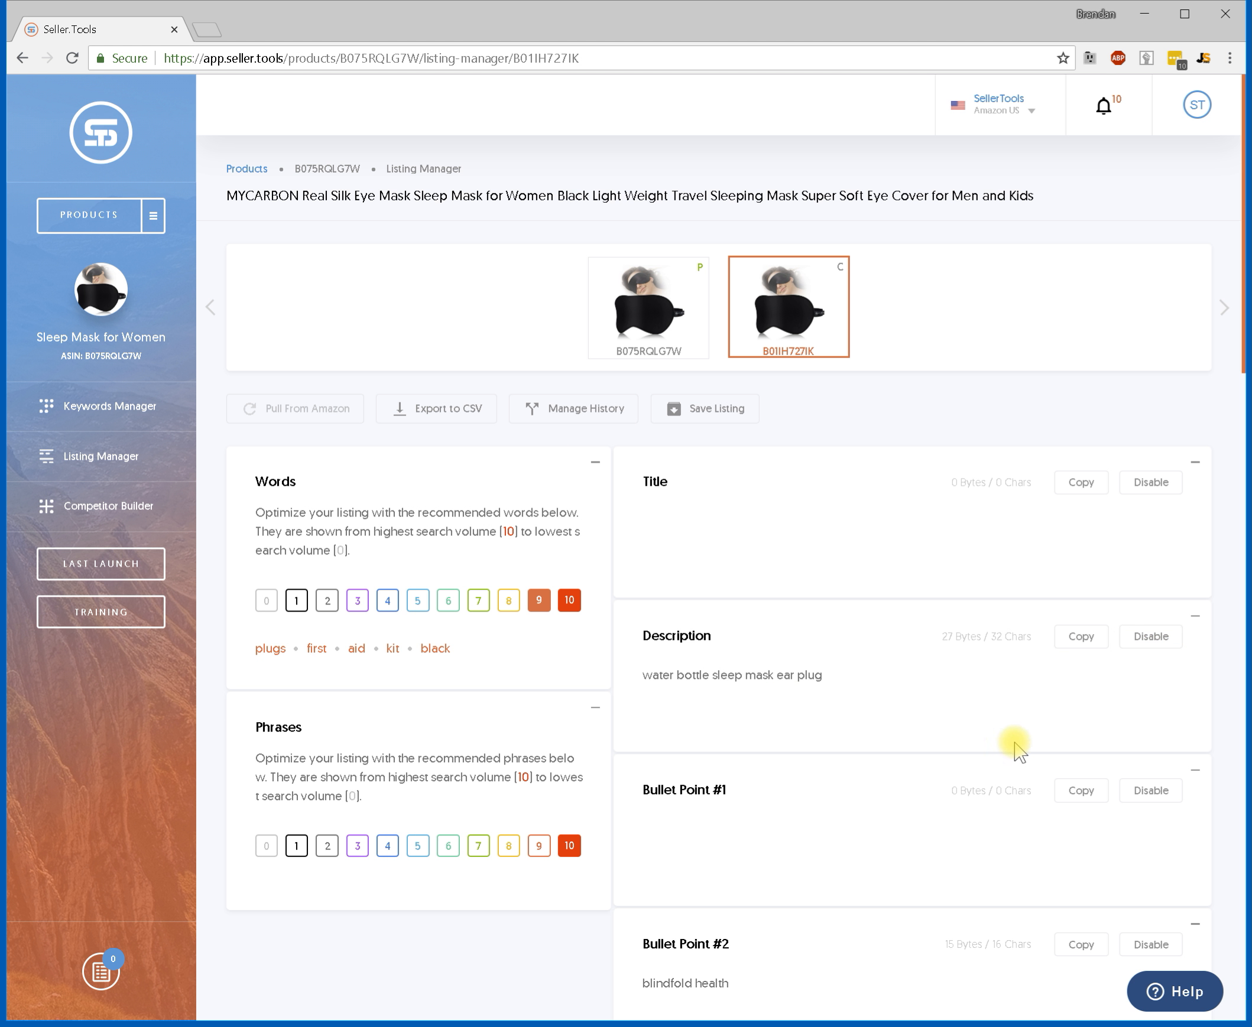
{"action": "left_click", "coordinate": [1142, 639]}
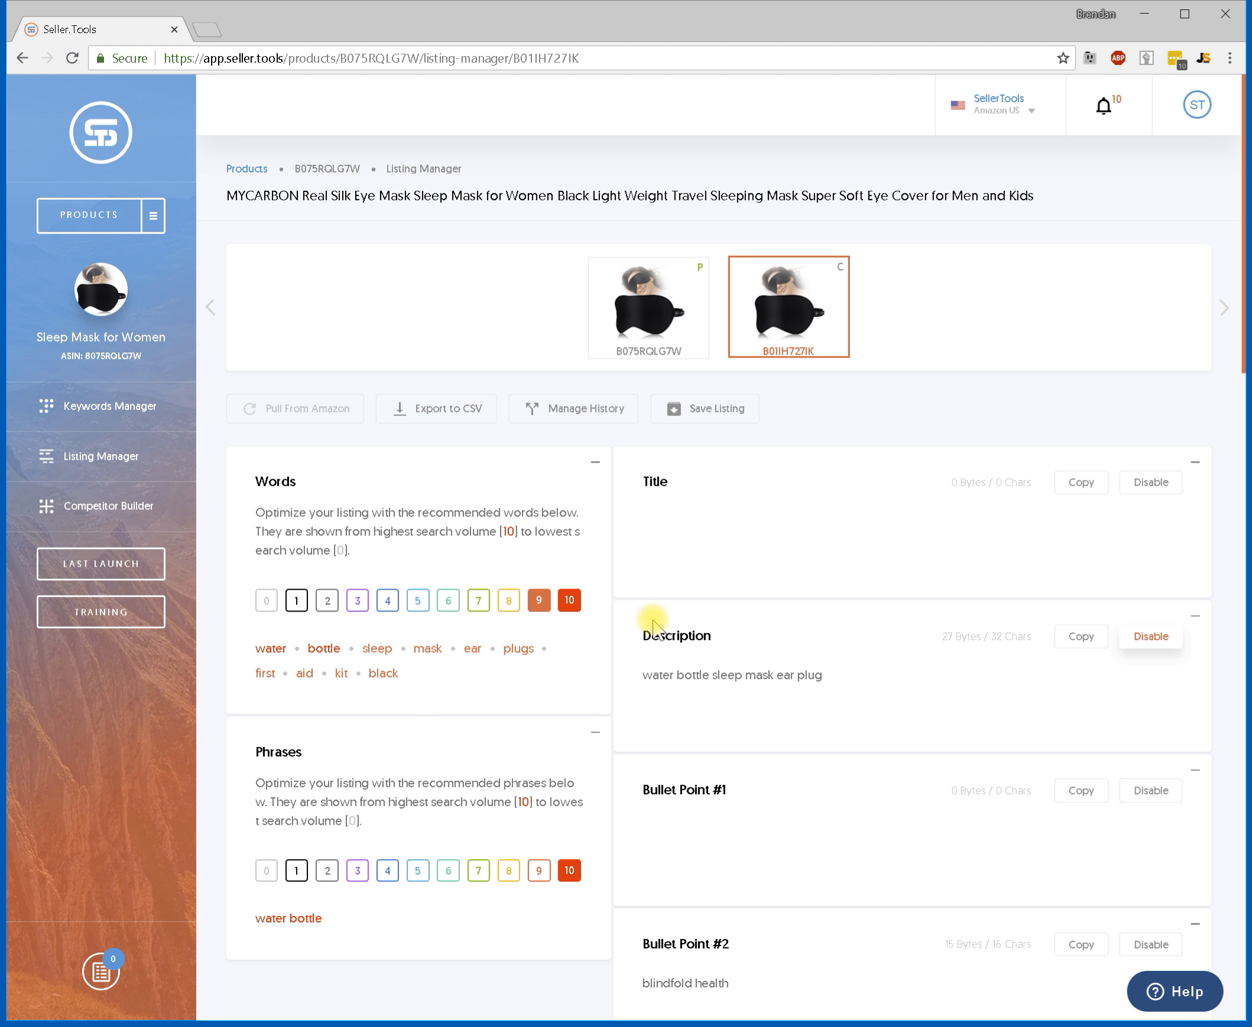
{"action": "left_click", "coordinate": [1194, 615]}
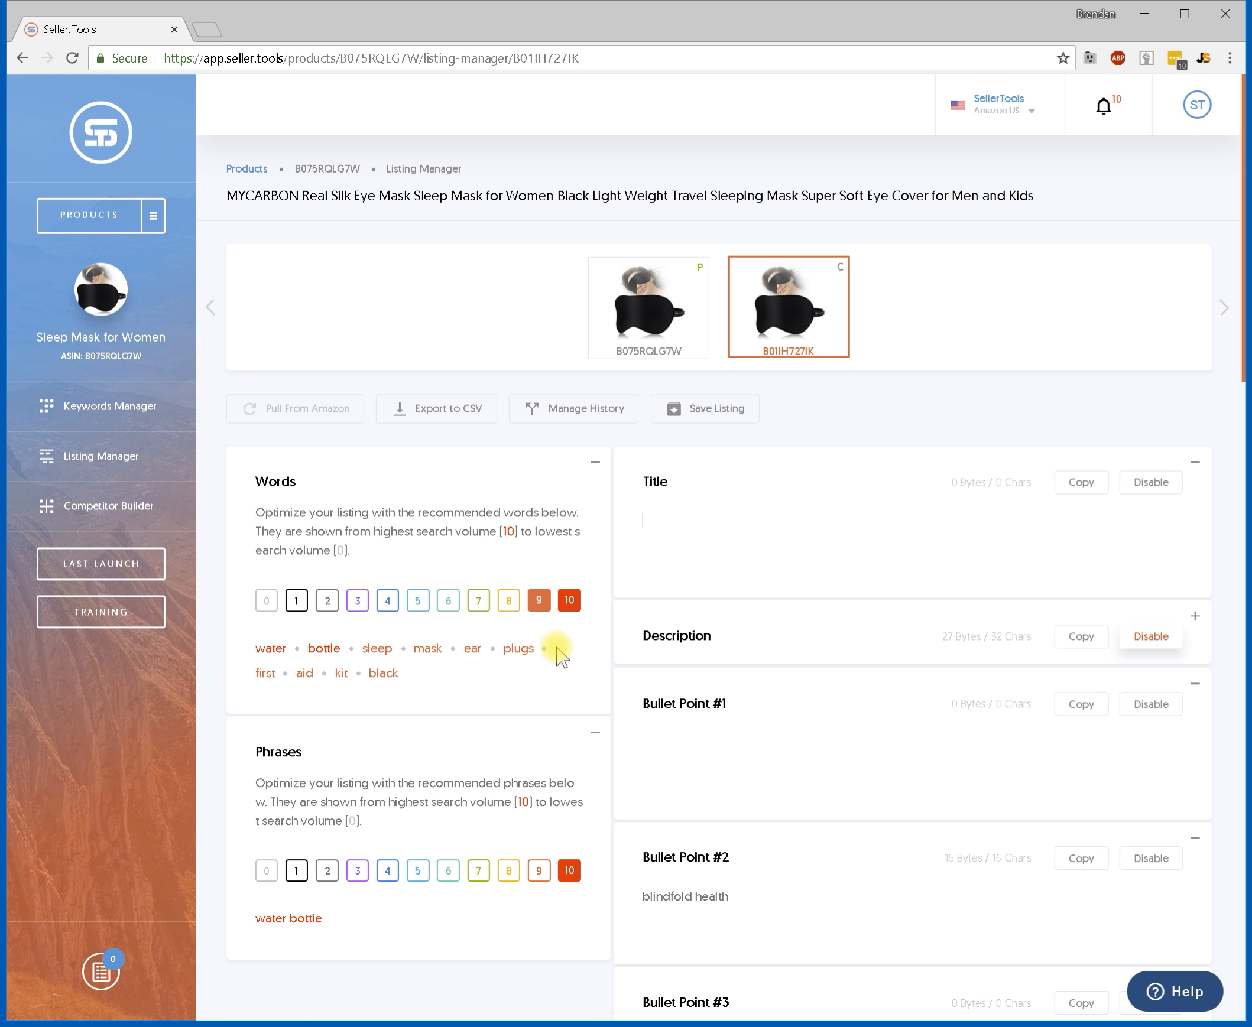
Copy the whole level-9 and level-10 word list and paste it into the empty Title.
{"action": "triple_click", "coordinate": [270, 647]}
{"action": "key", "text": "ctrl+c"}
{"action": "left_click", "coordinate": [707, 545]}
{"action": "key", "text": "ctrl+v"}
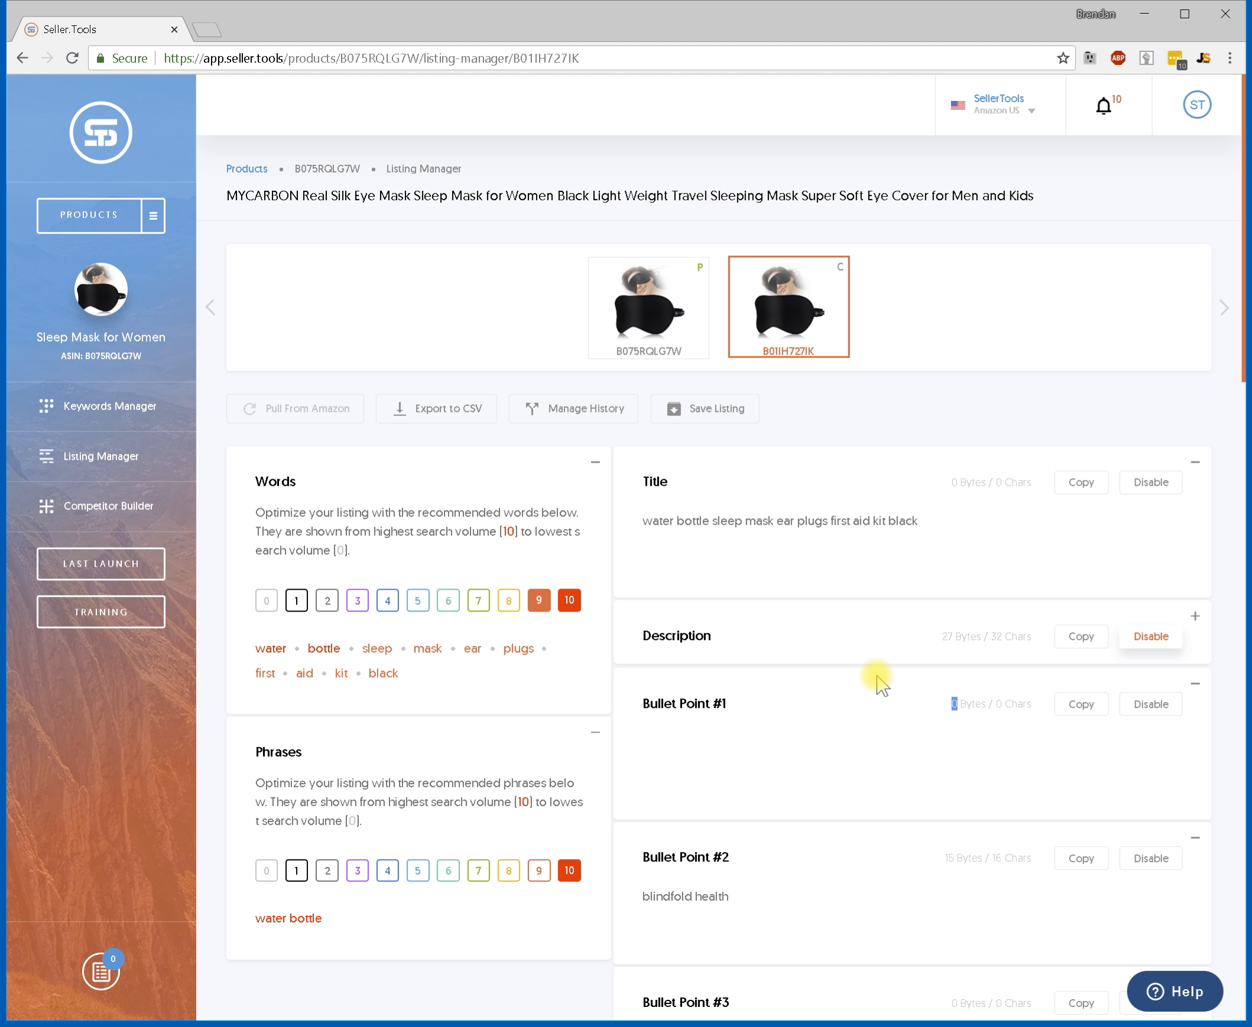
Show the level-8 words, copy them and paste them into Bullet Point #3.
{"action": "left_click", "coordinate": [508, 601]}
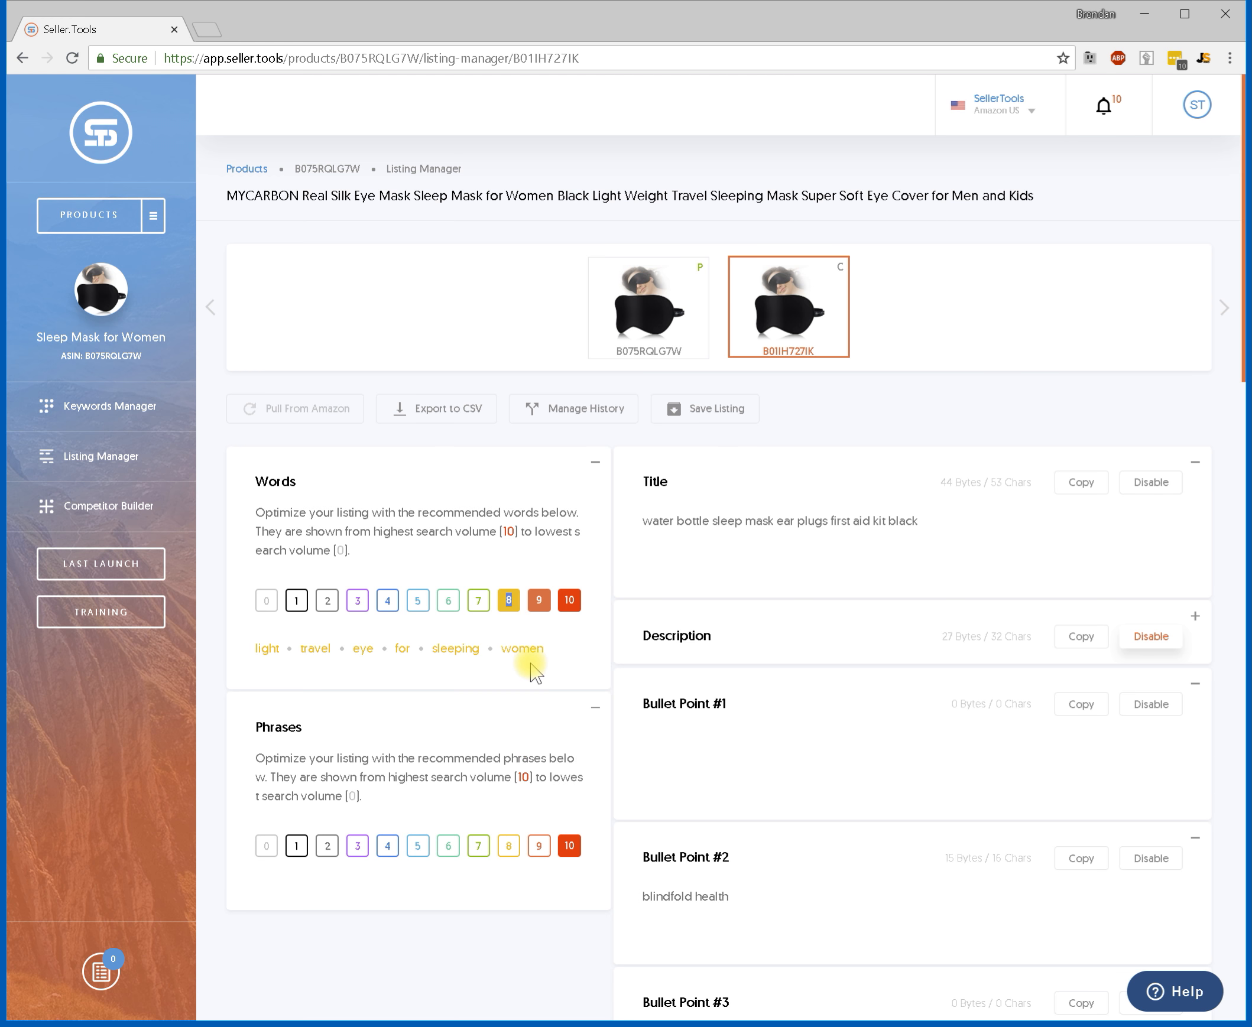
{"action": "left_click_drag", "start_coordinate": [556, 659], "coordinate": [259, 653]}
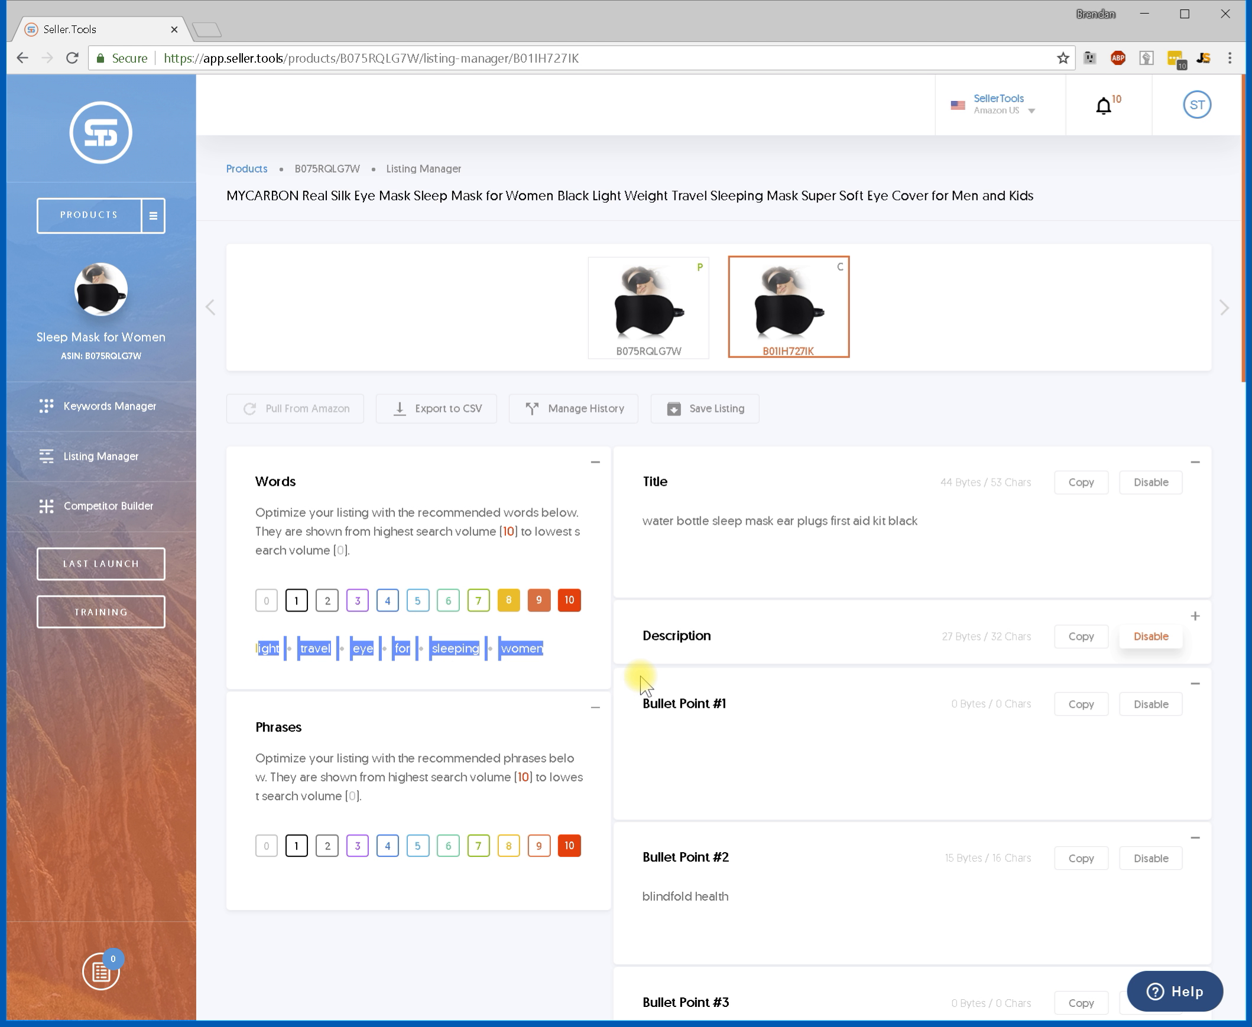
{"action": "key", "text": "ctrl+c"}
{"action": "scroll", "coordinate": [656, 715], "scroll_direction": "down", "scroll_amount": 4}
{"action": "left_click", "coordinate": [704, 787]}
{"action": "key", "text": "ctrl+v"}
{"action": "scroll", "coordinate": [513, 655], "scroll_direction": "up", "scroll_amount": 2}
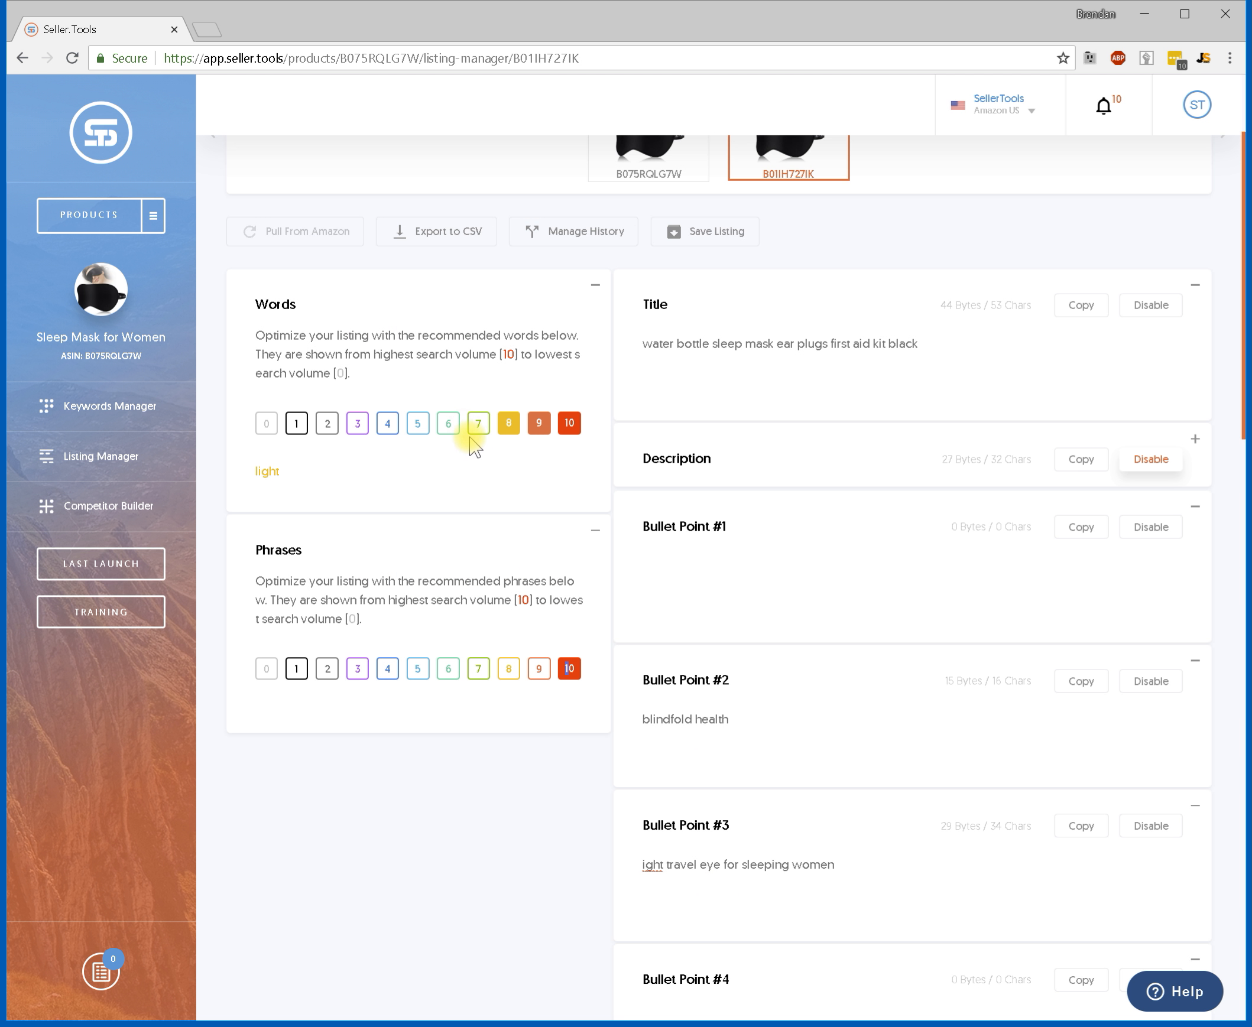
Show the level-7 words and move them into Bullet Point #1.
{"action": "left_click", "coordinate": [477, 425]}
{"action": "left_click_drag", "start_coordinate": [653, 864], "coordinate": [671, 863]}
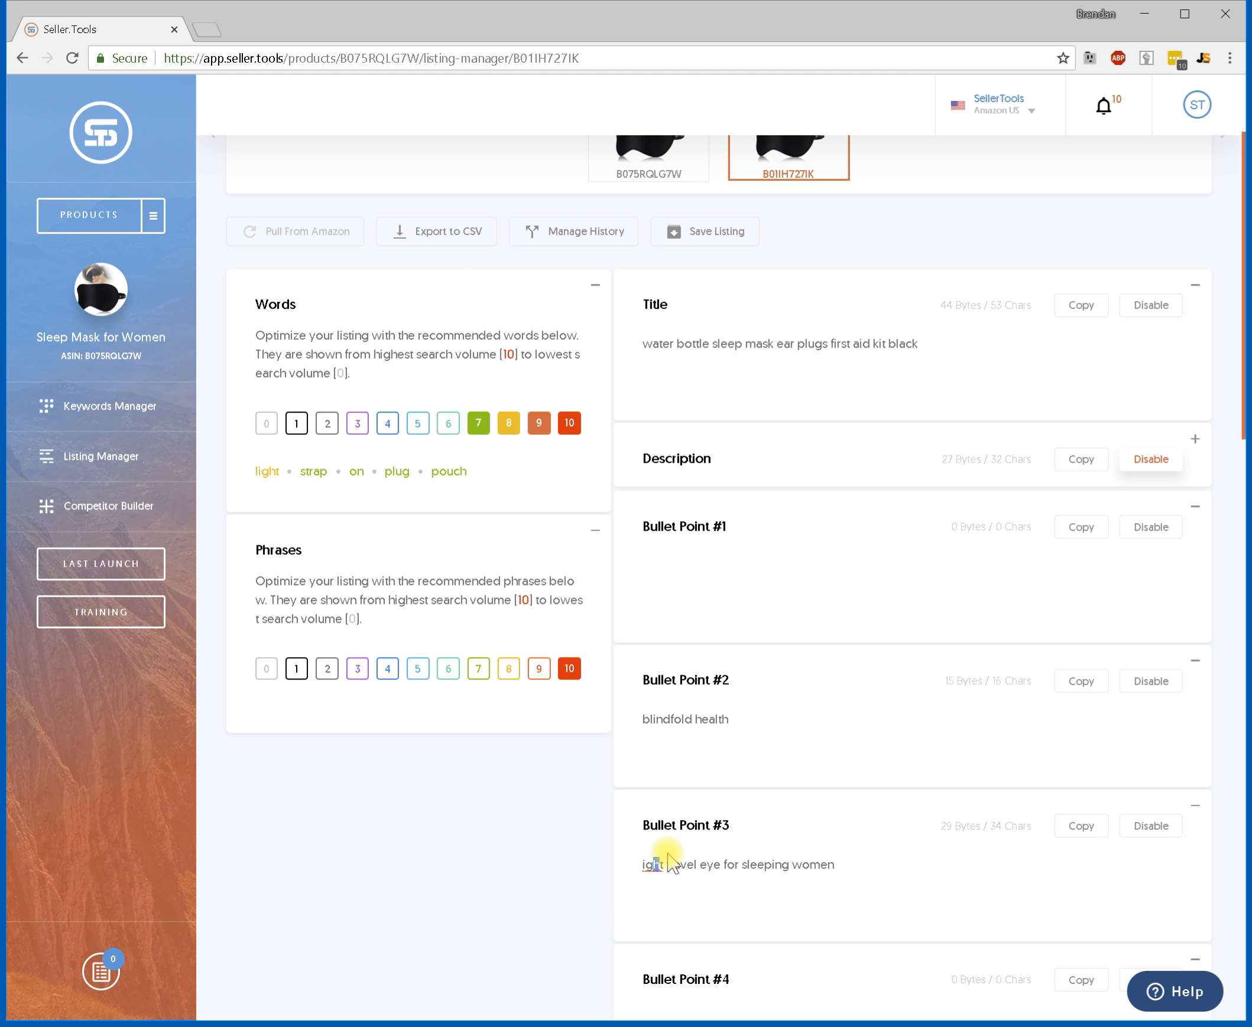
{"action": "double_click", "coordinate": [711, 824]}
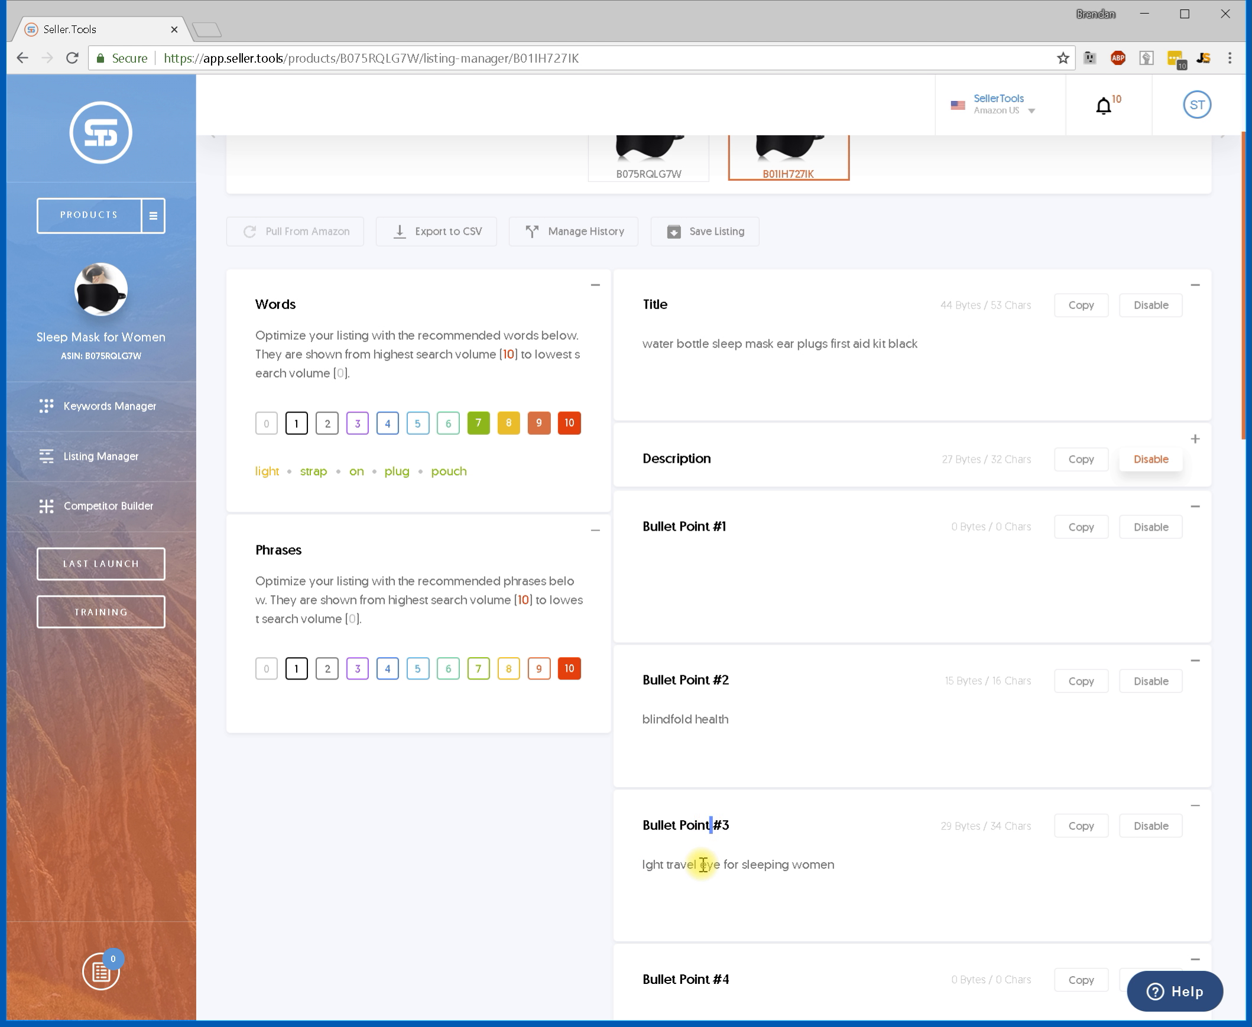
{"action": "left_click_drag", "start_coordinate": [645, 864], "coordinate": [653, 864]}
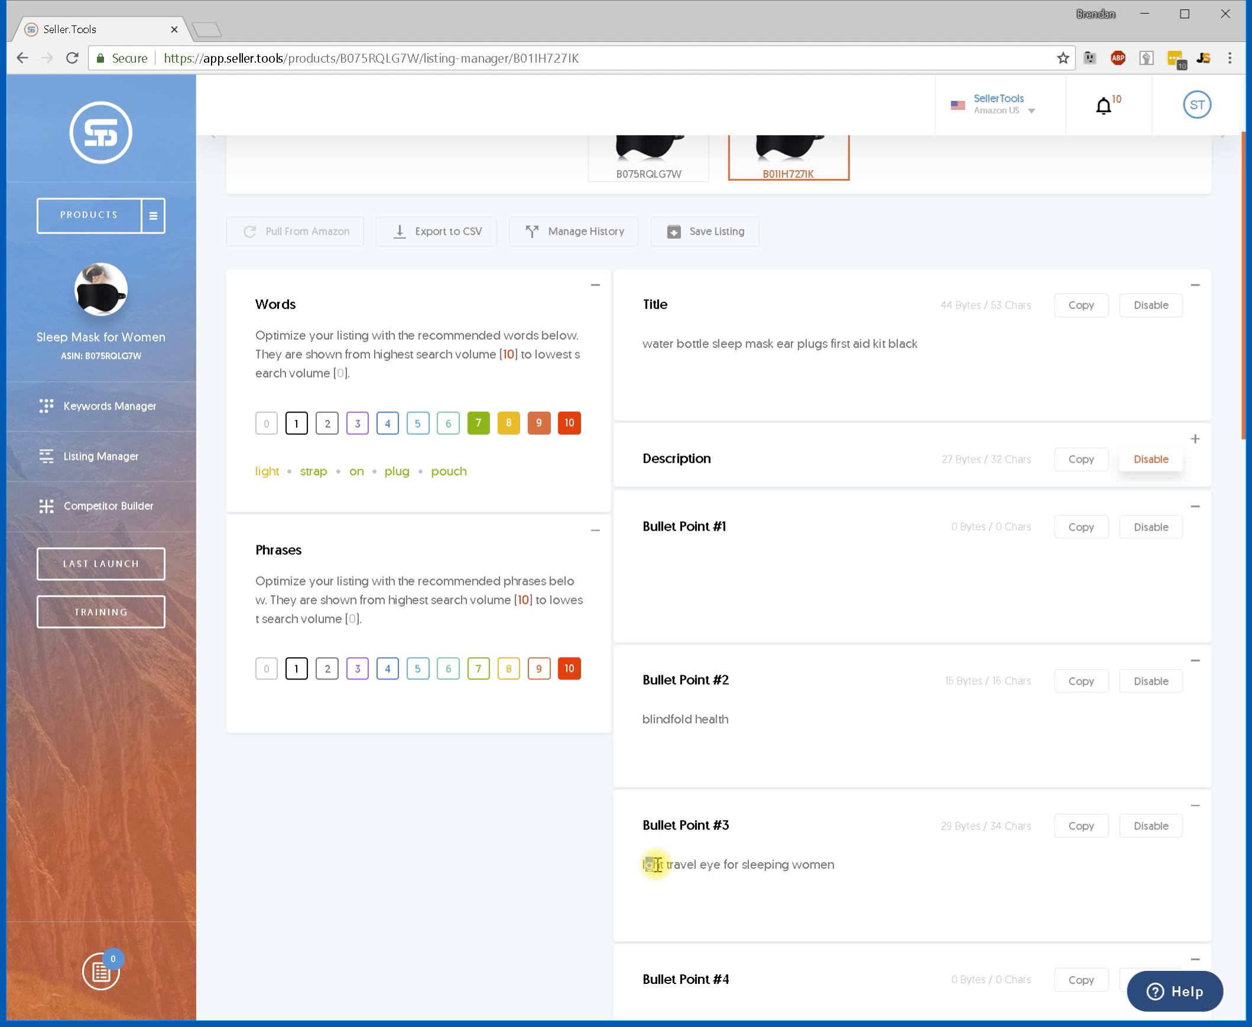
{"action": "double_click", "coordinate": [792, 855]}
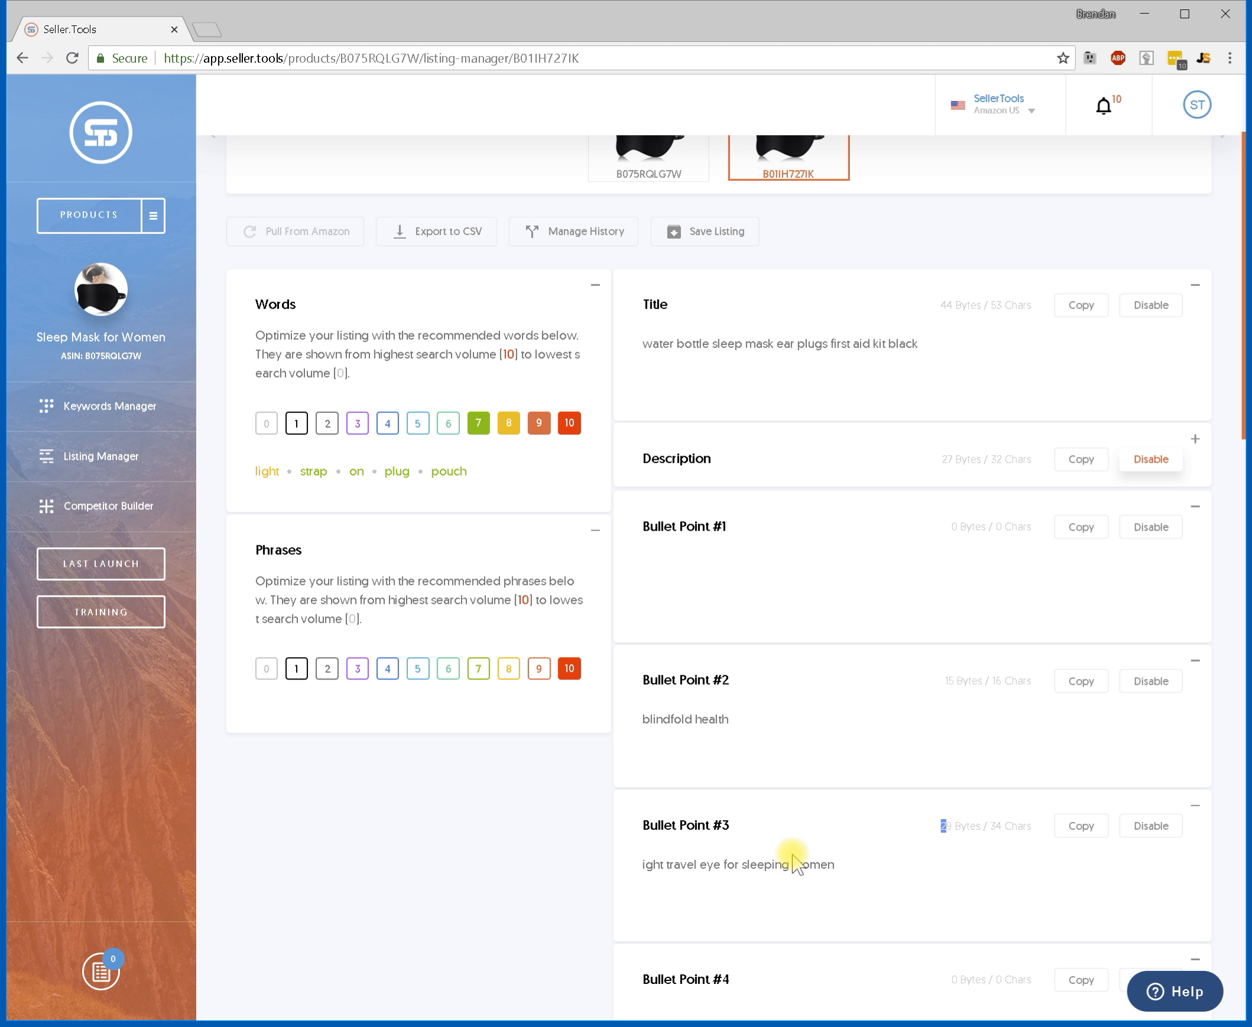
{"action": "left_click_drag", "start_coordinate": [646, 864], "coordinate": [653, 864]}
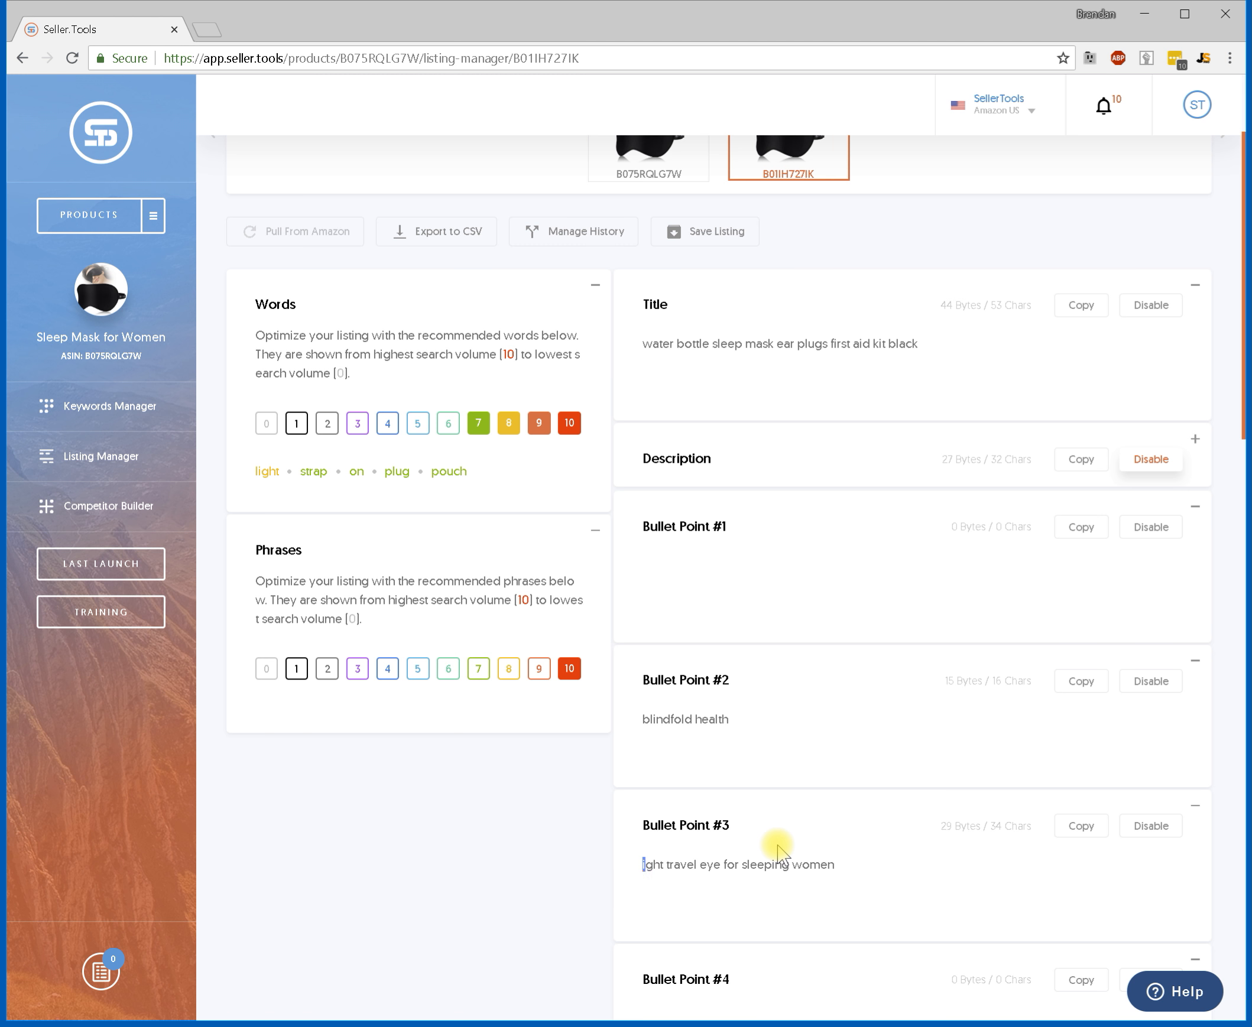
{"action": "left_click_drag", "start_coordinate": [469, 472], "coordinate": [772, 584]}
Show the words of levels 0 through 6 and paste the full word list into Subject Matter #2.
{"action": "mouse_move", "coordinate": [256, 472]}
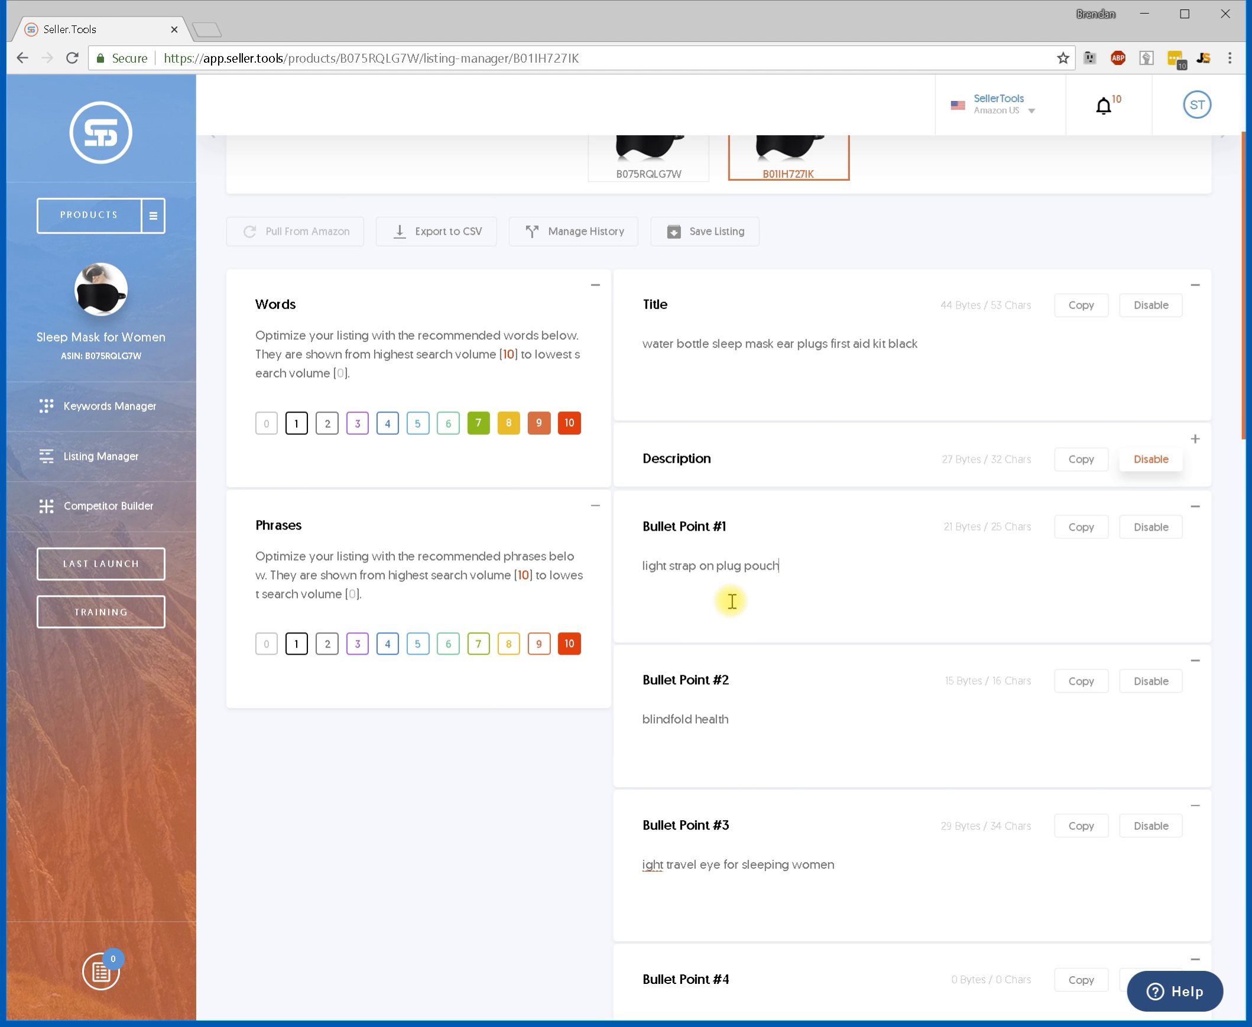
{"action": "left_click", "coordinate": [448, 426]}
{"action": "left_click", "coordinate": [420, 428]}
{"action": "left_click", "coordinate": [386, 428]}
{"action": "left_click", "coordinate": [356, 427]}
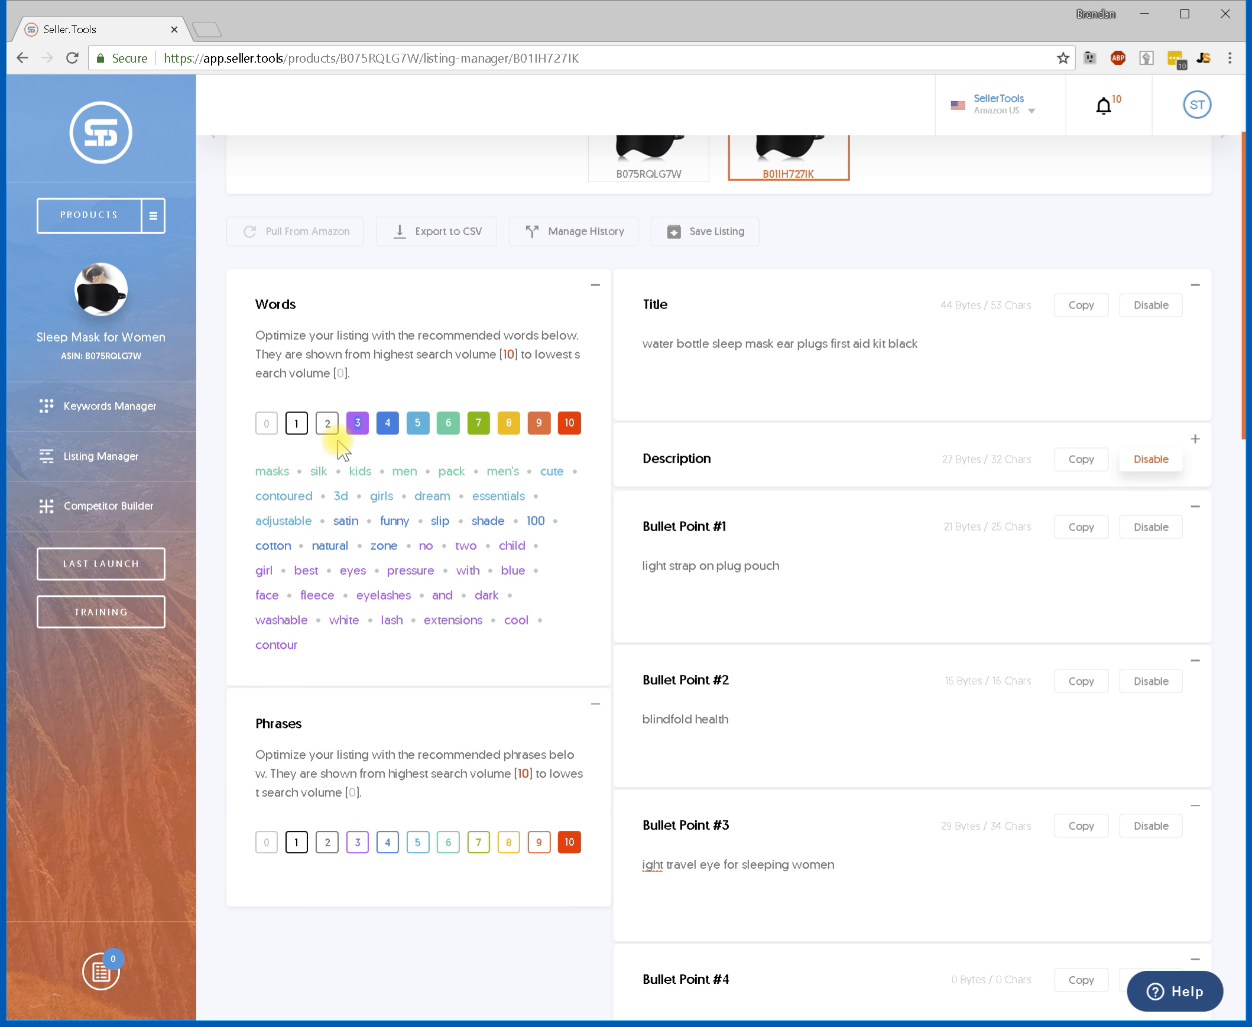
{"action": "left_click", "coordinate": [328, 430]}
{"action": "left_click", "coordinate": [297, 431]}
{"action": "left_click", "coordinate": [266, 427]}
{"action": "left_click_drag", "start_coordinate": [490, 819], "coordinate": [252, 474]}
{"action": "scroll", "coordinate": [686, 685], "scroll_direction": "down", "scroll_amount": 2}
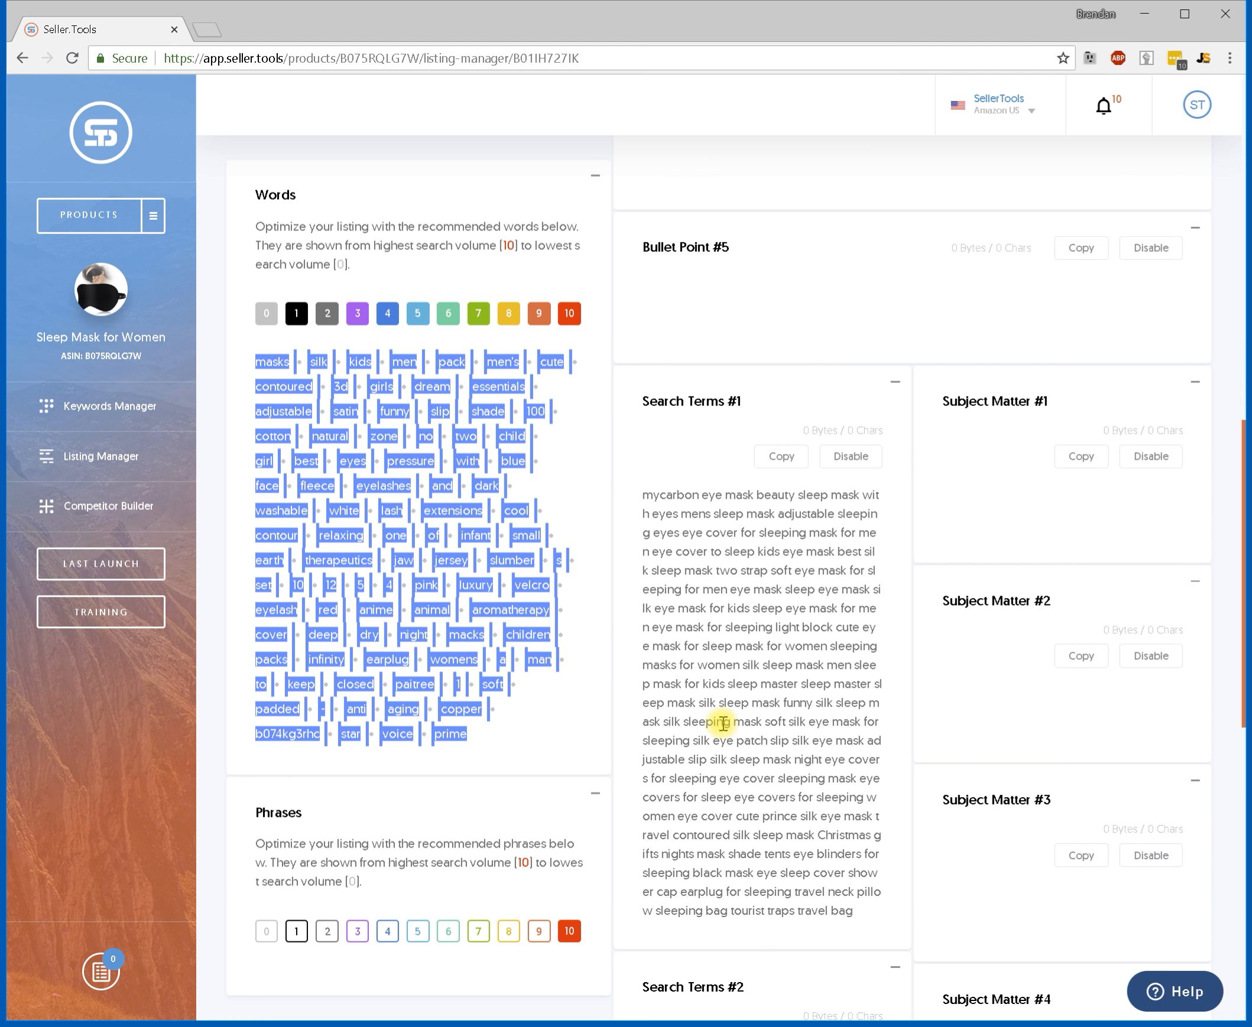
{"action": "scroll", "coordinate": [723, 724], "scroll_direction": "down", "scroll_amount": 1}
{"action": "left_click", "coordinate": [961, 620]}
{"action": "key", "text": "ctrl+v"}
{"action": "scroll", "coordinate": [949, 656], "scroll_direction": "up", "scroll_amount": 3}
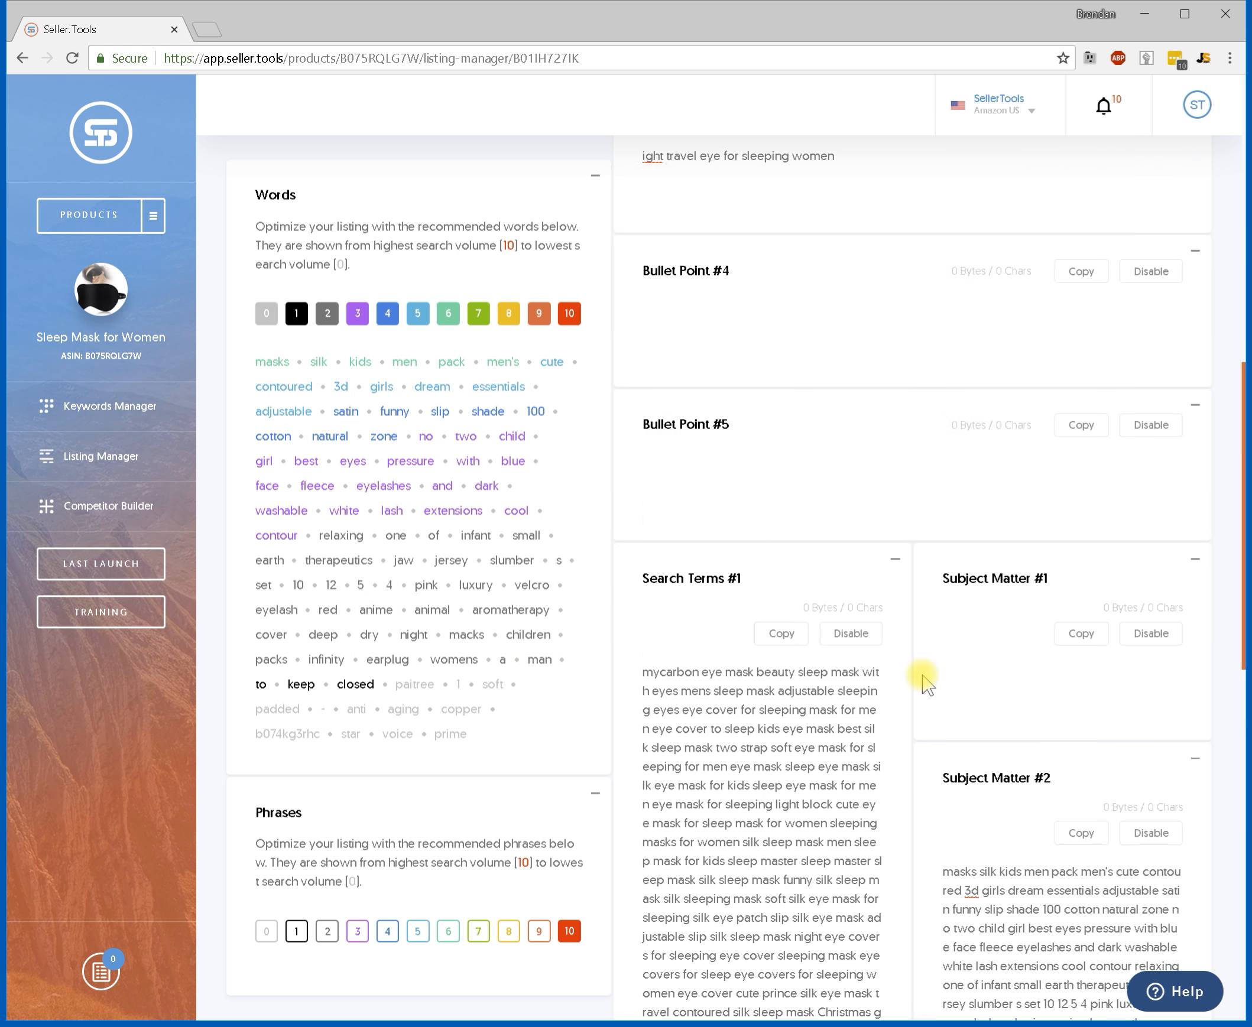
Open the listing history and load the saved version 1.0.
{"action": "scroll", "coordinate": [923, 680], "scroll_direction": "up", "scroll_amount": 10}
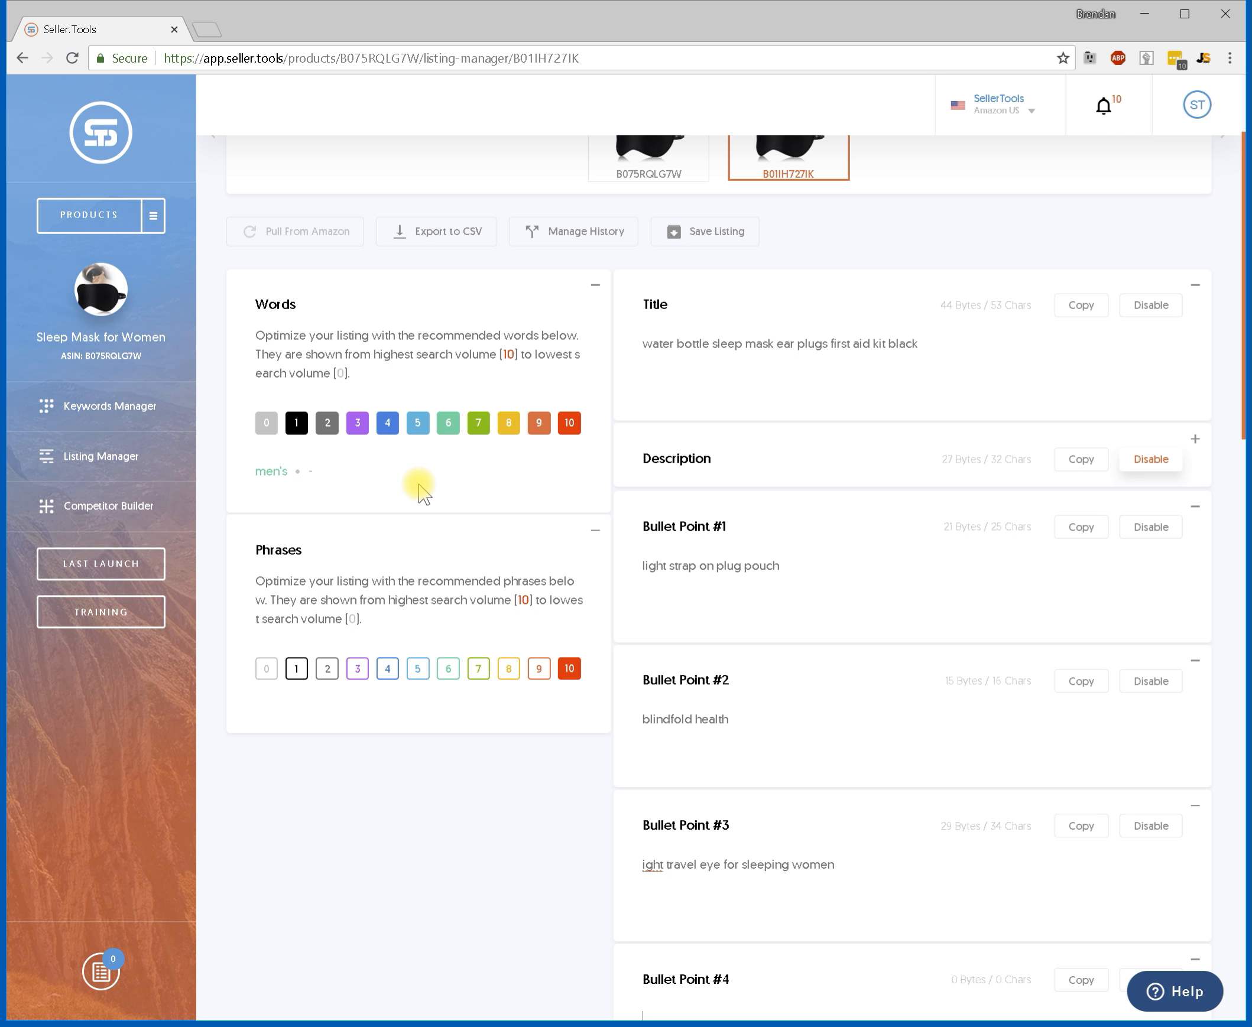
{"action": "scroll", "coordinate": [679, 394], "scroll_direction": "up", "scroll_amount": 3}
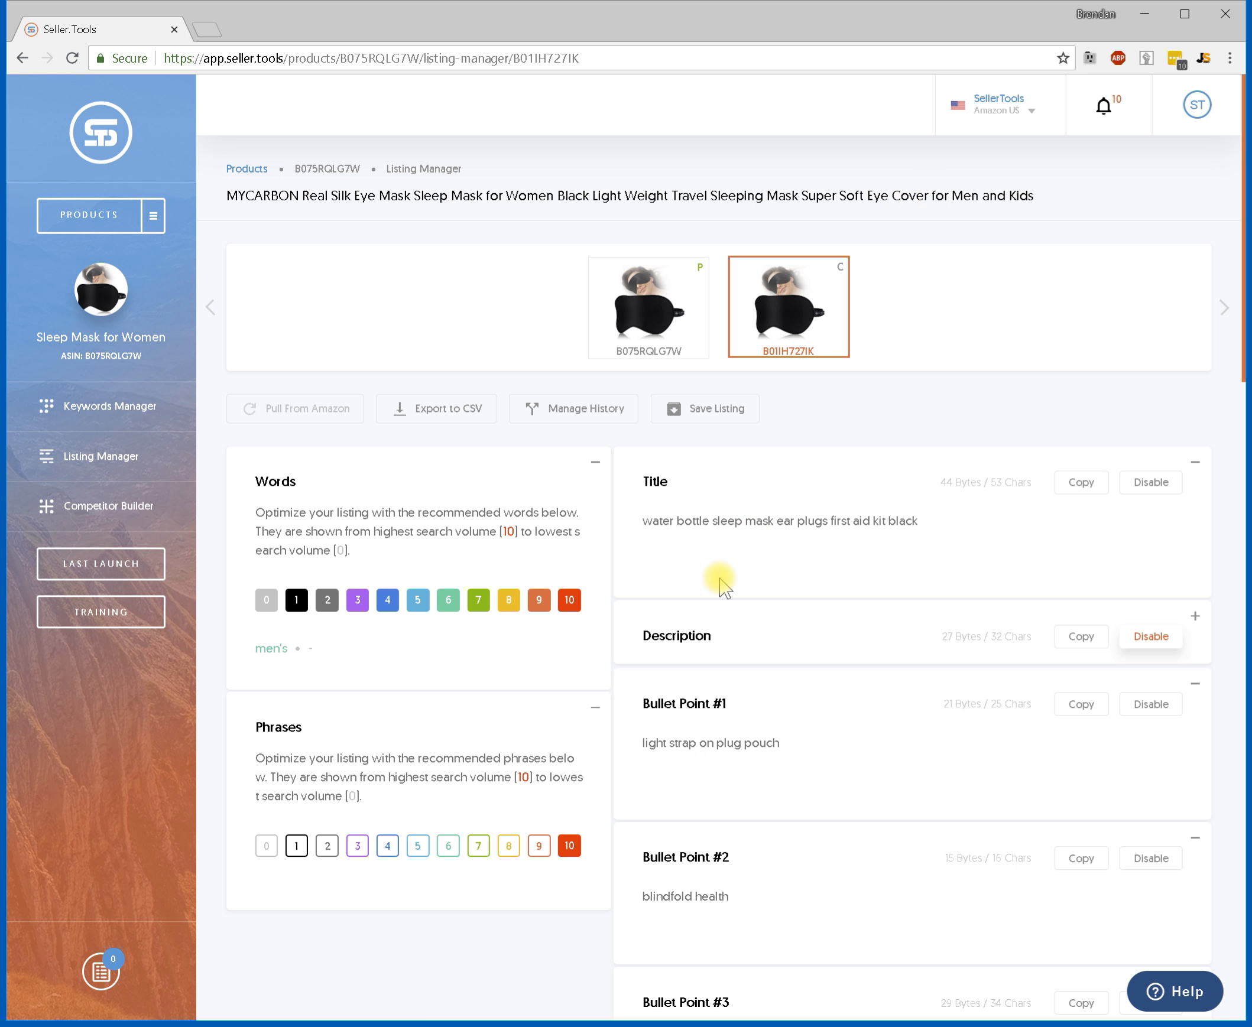
{"action": "left_click", "coordinate": [596, 425]}
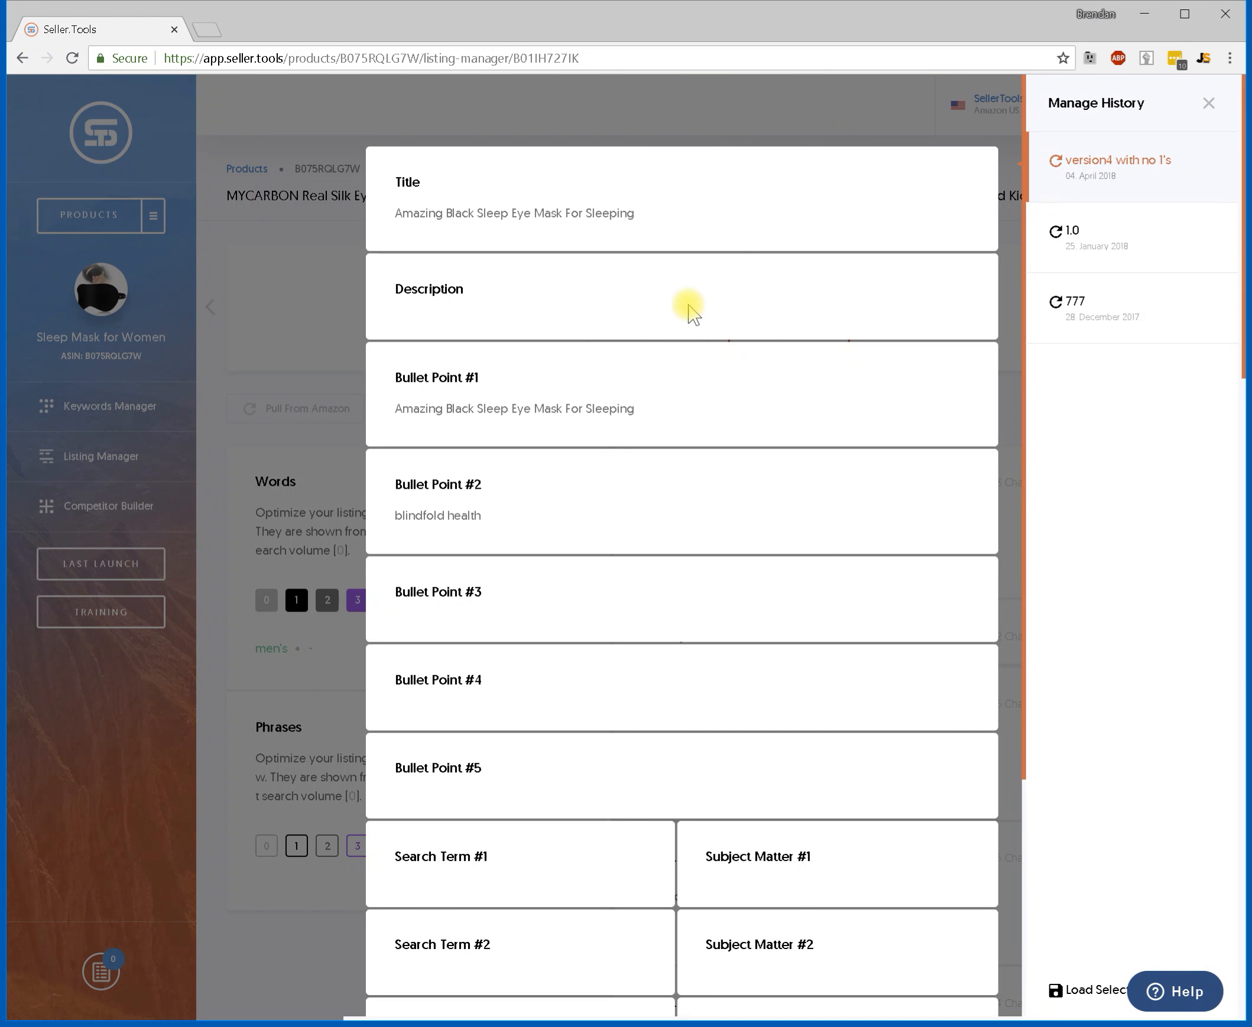
{"action": "left_click", "coordinate": [1056, 234]}
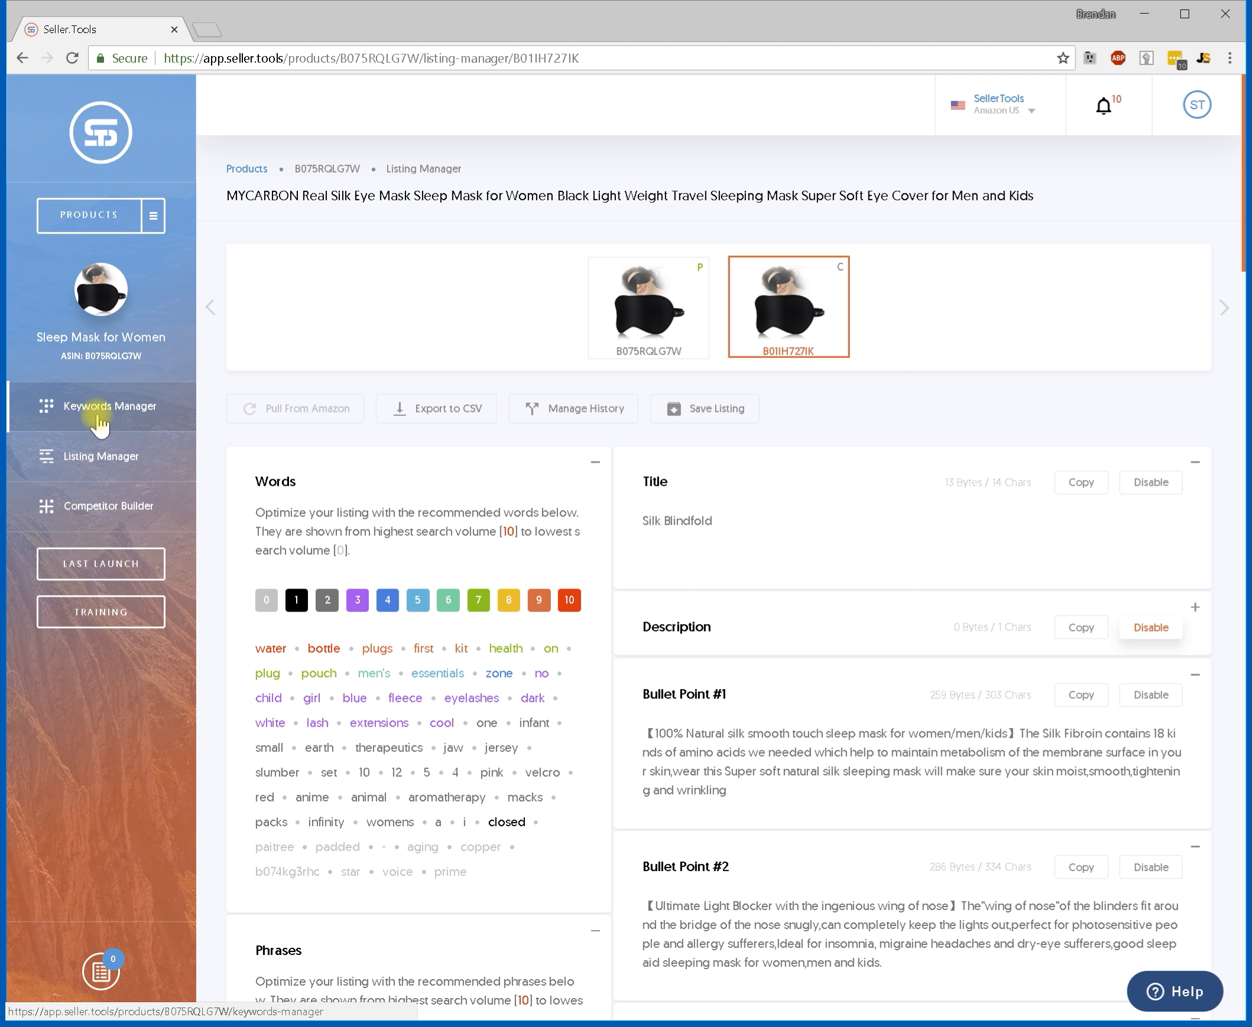
Copy the remaining recommended words from bottle through prime and append them to the Title.
{"action": "scroll", "coordinate": [358, 567], "scroll_direction": "down", "scroll_amount": 3}
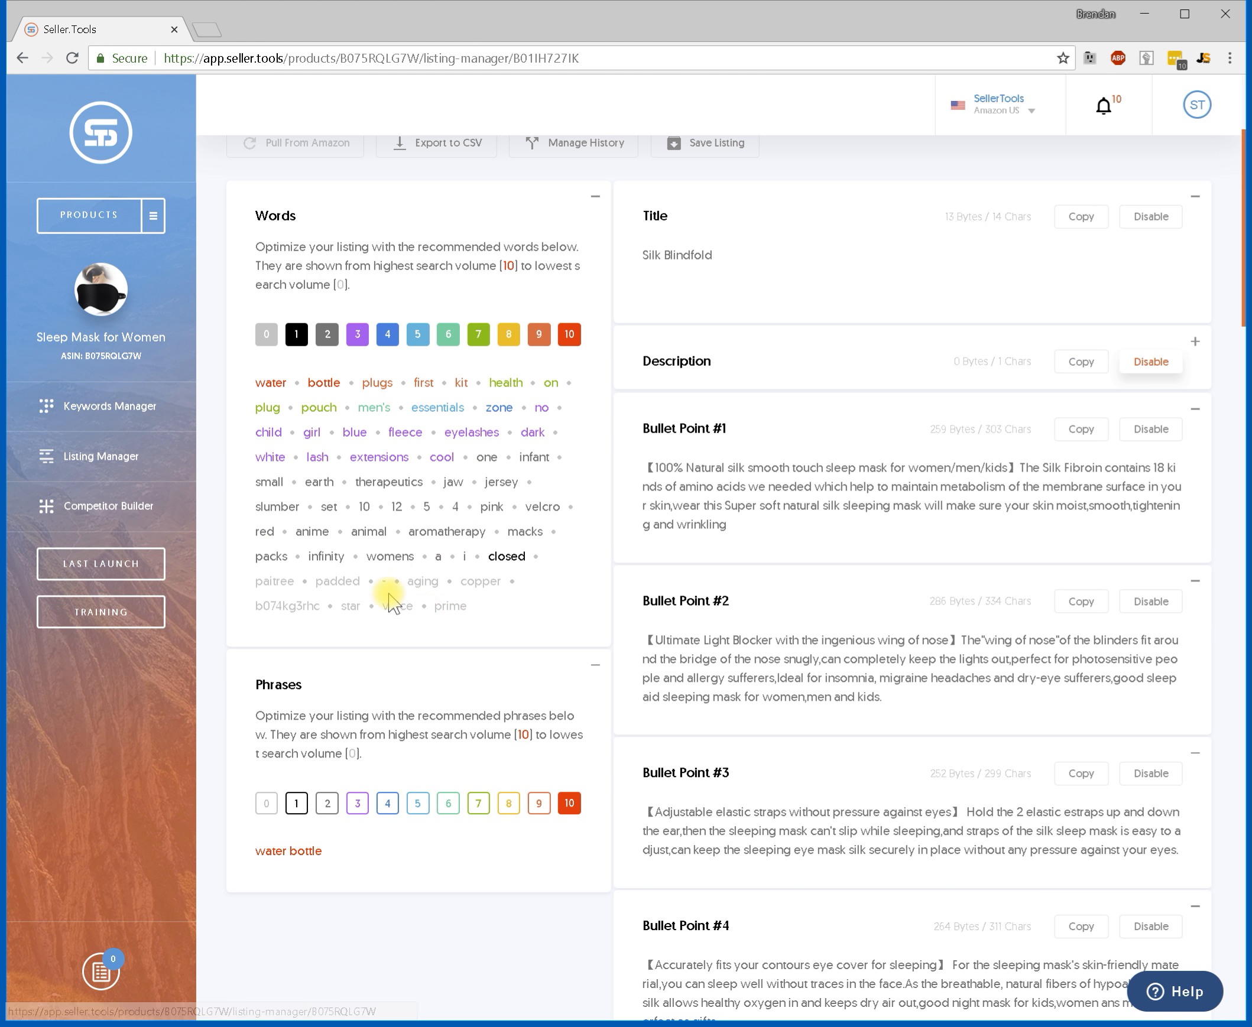
{"action": "left_click_drag", "start_coordinate": [471, 607], "coordinate": [319, 406]}
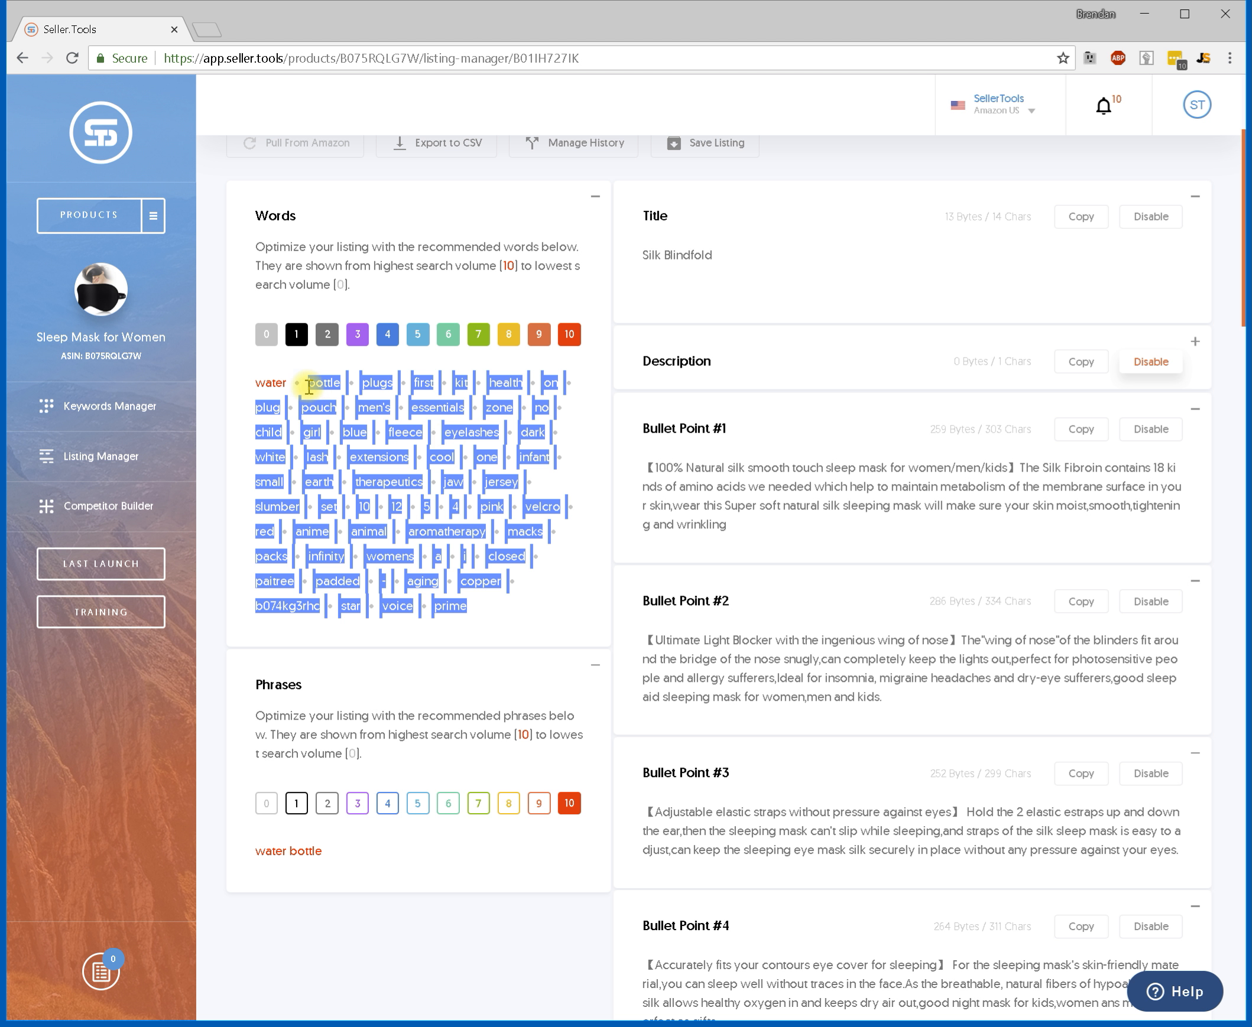
{"action": "left_click", "coordinate": [729, 594]}
{"action": "left_click", "coordinate": [739, 267]}
{"action": "type", "text": "bottle plugs first kit health on plug pouch men's essentials zone no child girl blue fleece eyelashes dark white lash extensions cool one infant small earth therapeutics jaw jersey slumber set 10 12 5 4 pink velcro red anime animal aromatherapy macks packs infinity womens a i closed paitree padded - aging copper b074kg3rhc star voice prime"}
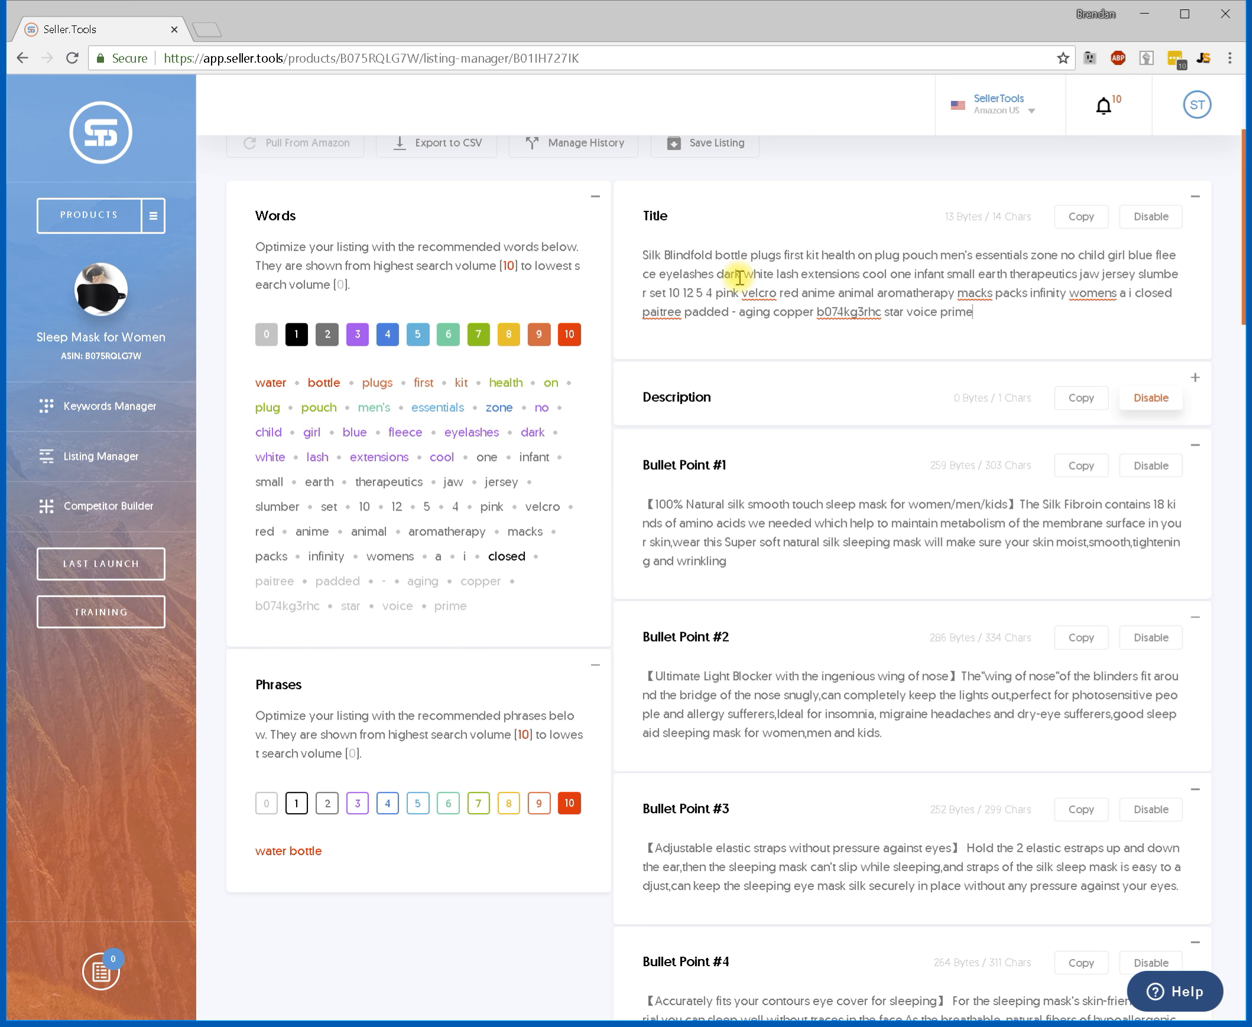
Add water to the end of the Title.
{"action": "left_click_drag", "start_coordinate": [557, 492], "coordinate": [564, 492]}
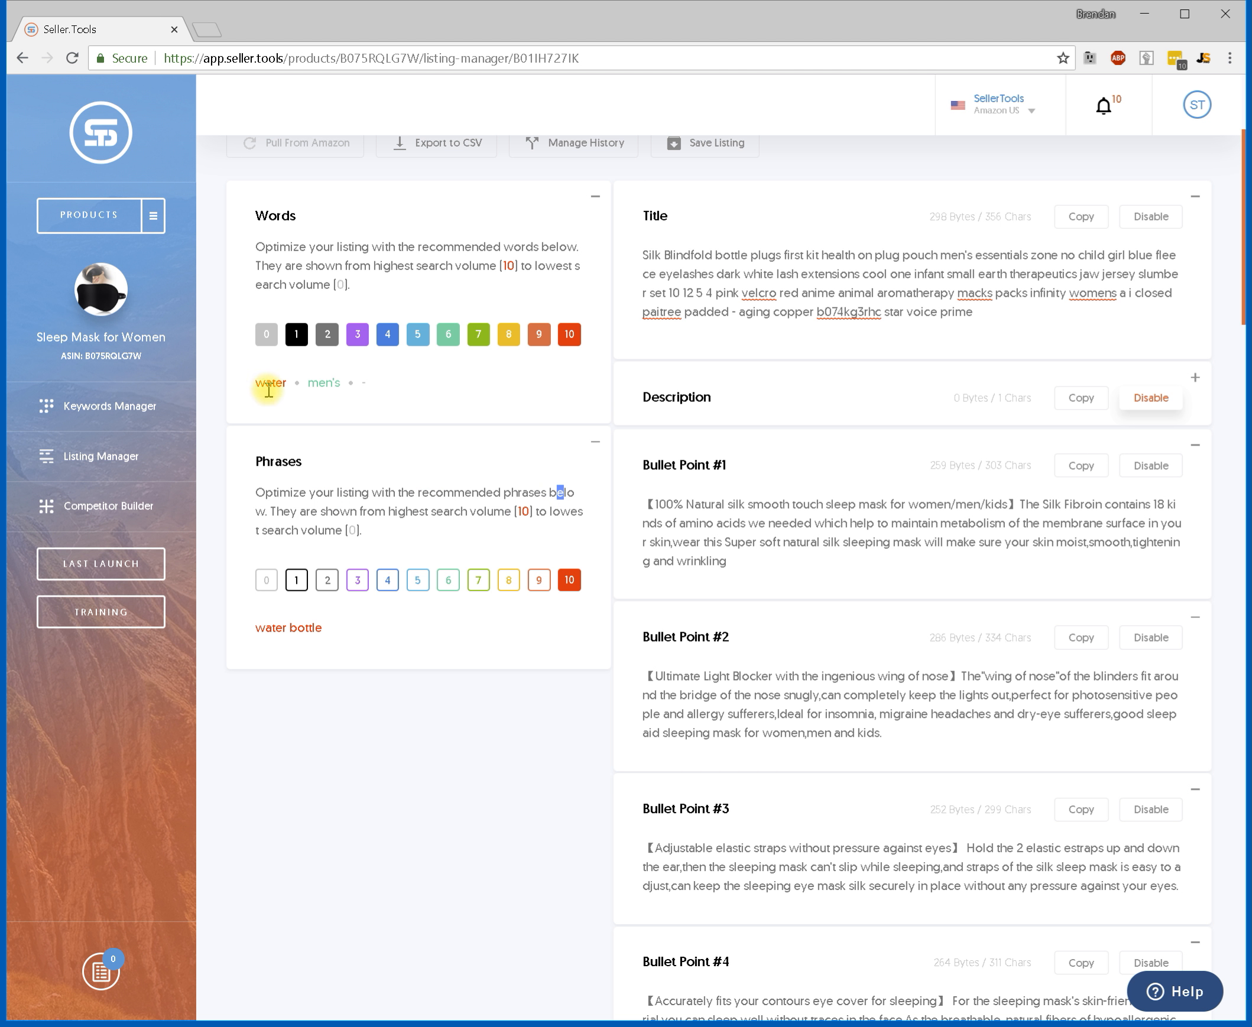
{"action": "scroll", "coordinate": [357, 456], "scroll_direction": "up", "scroll_amount": 3}
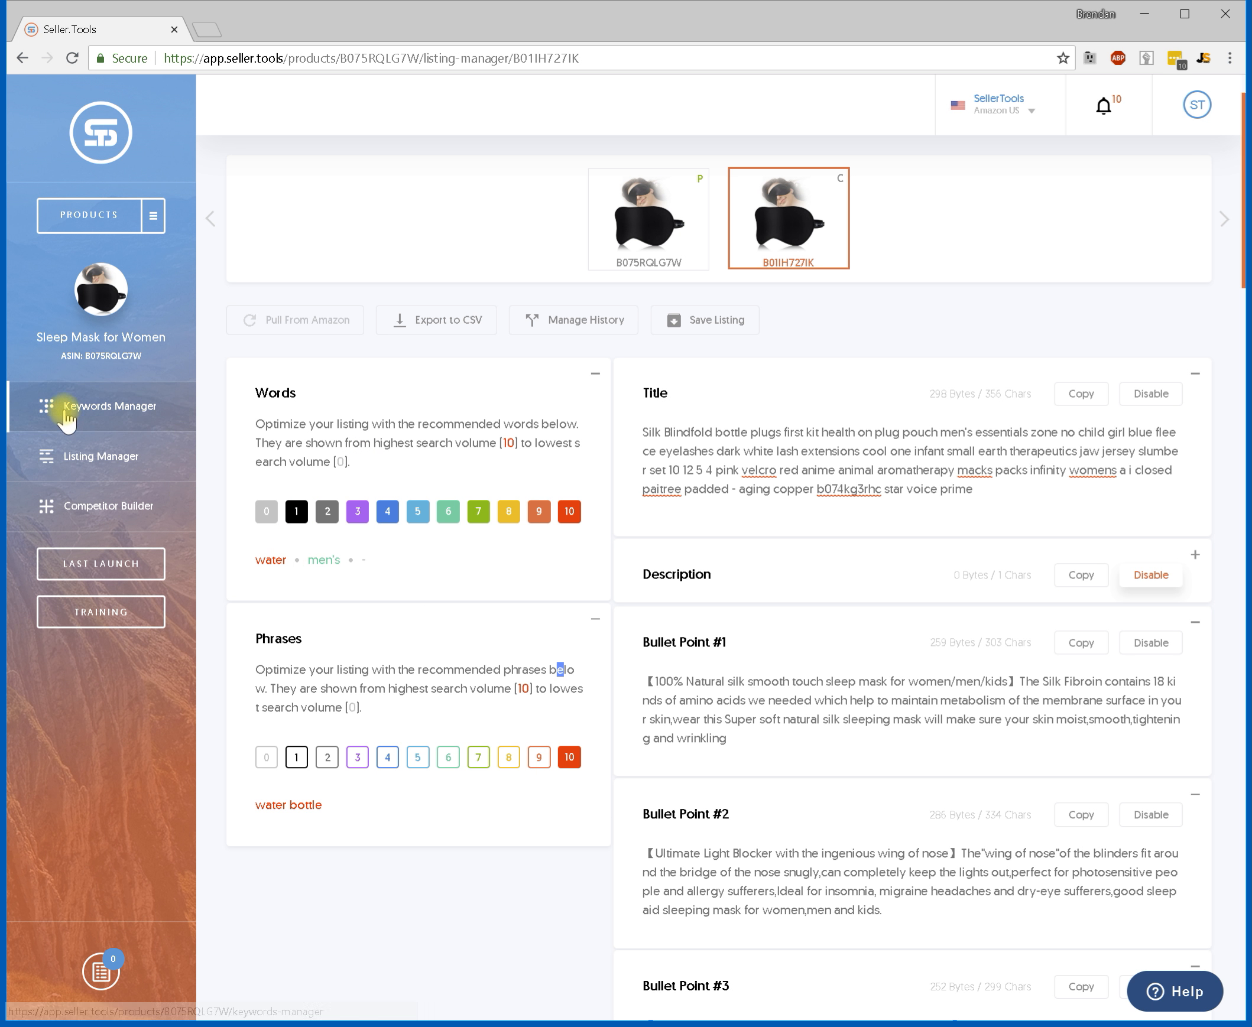
{"action": "left_click_drag", "start_coordinate": [381, 563], "coordinate": [253, 560]}
{"action": "left_click", "coordinate": [999, 493]}
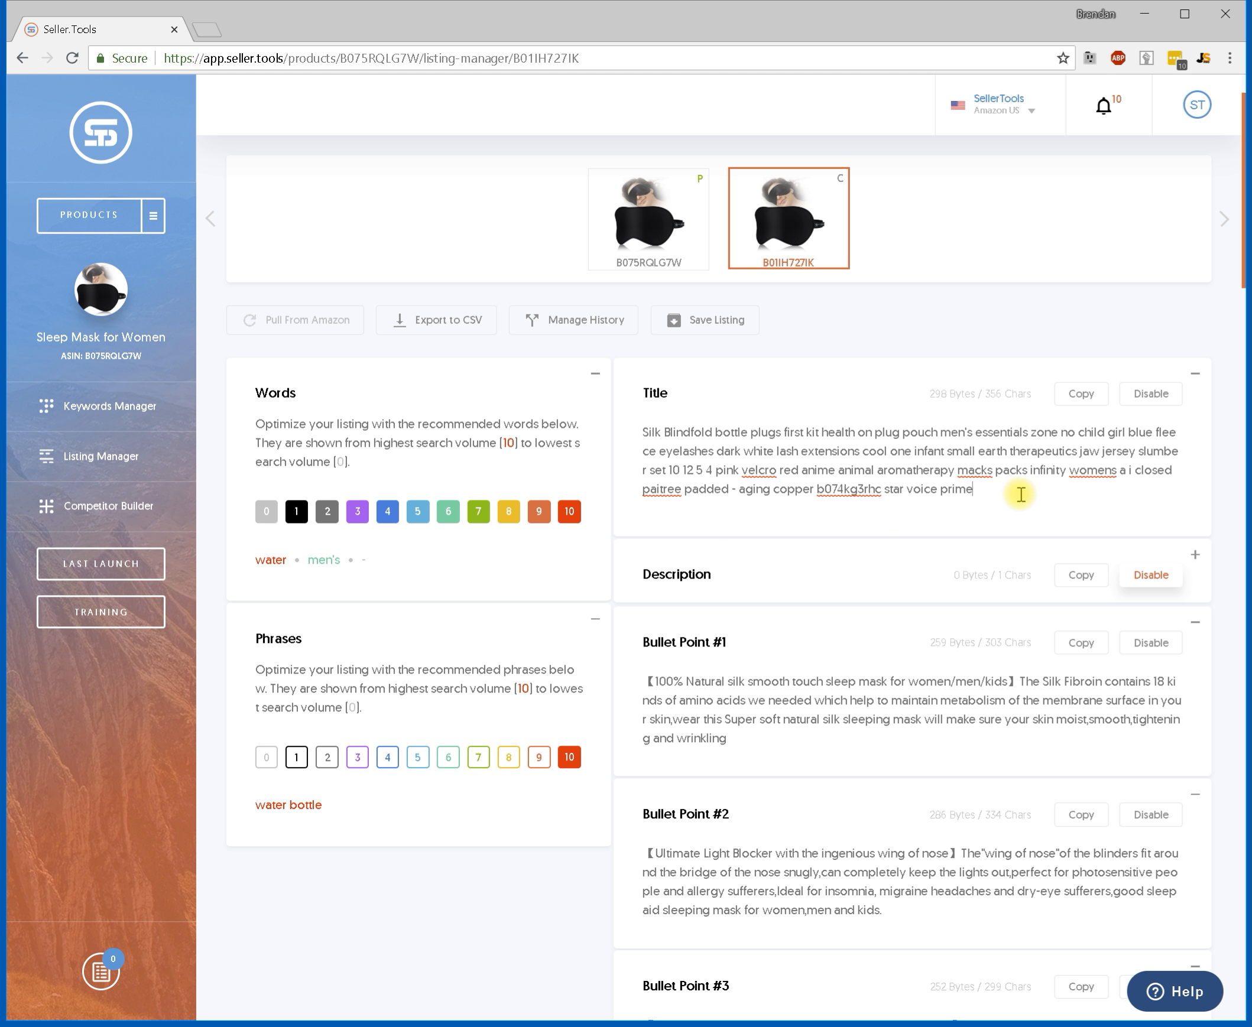
{"action": "type", "text": "water"}
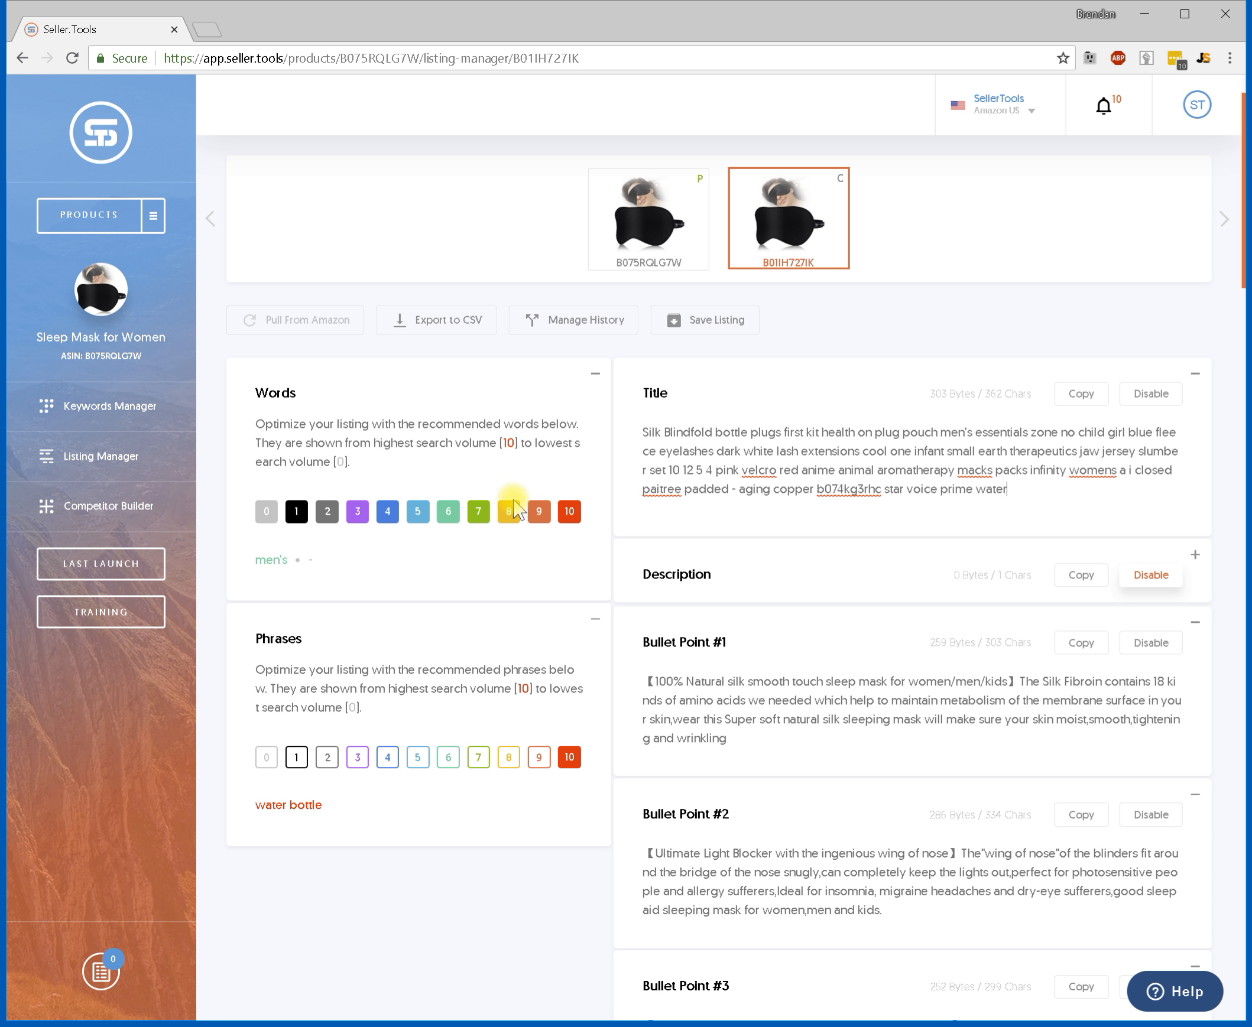
Open Keywords Manager and view the Refresh options for Index and Relevancy.
{"action": "left_click", "coordinate": [89, 404]}
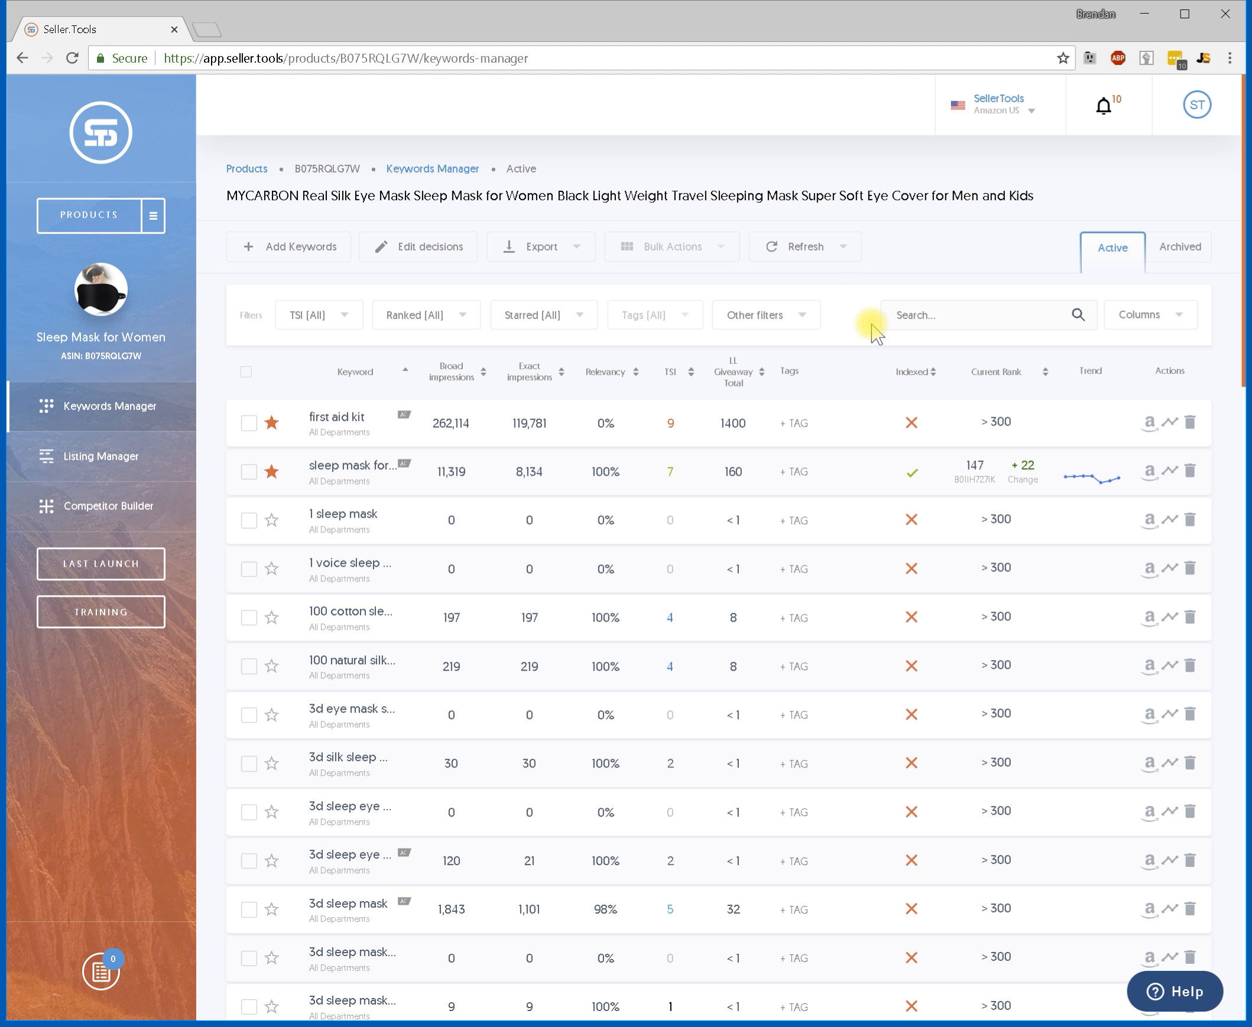
{"action": "left_click", "coordinate": [844, 247]}
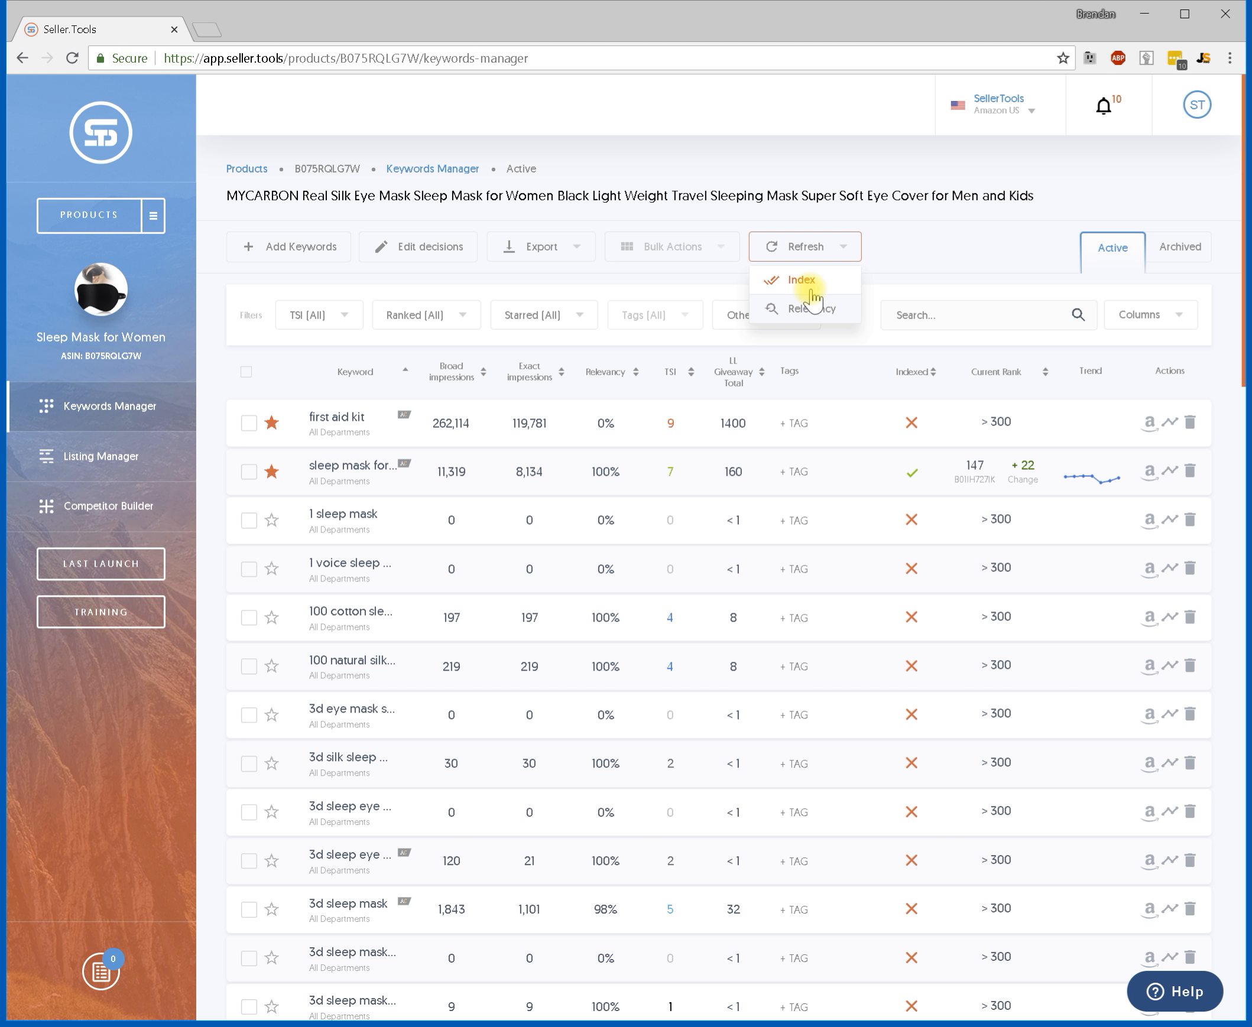
{"action": "mouse_move", "coordinate": [916, 530]}
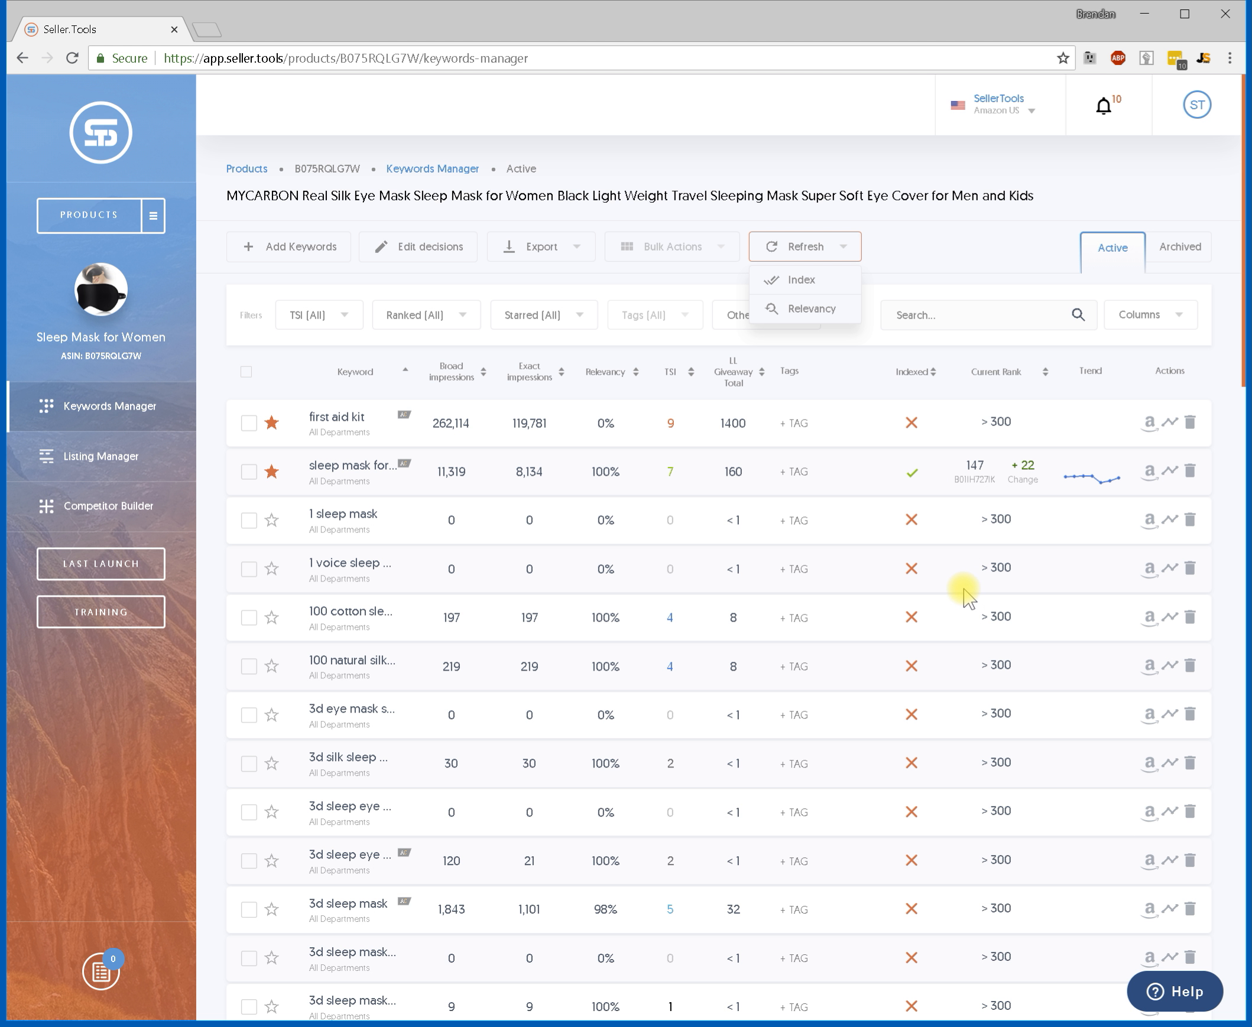
{"action": "left_click", "coordinate": [775, 248]}
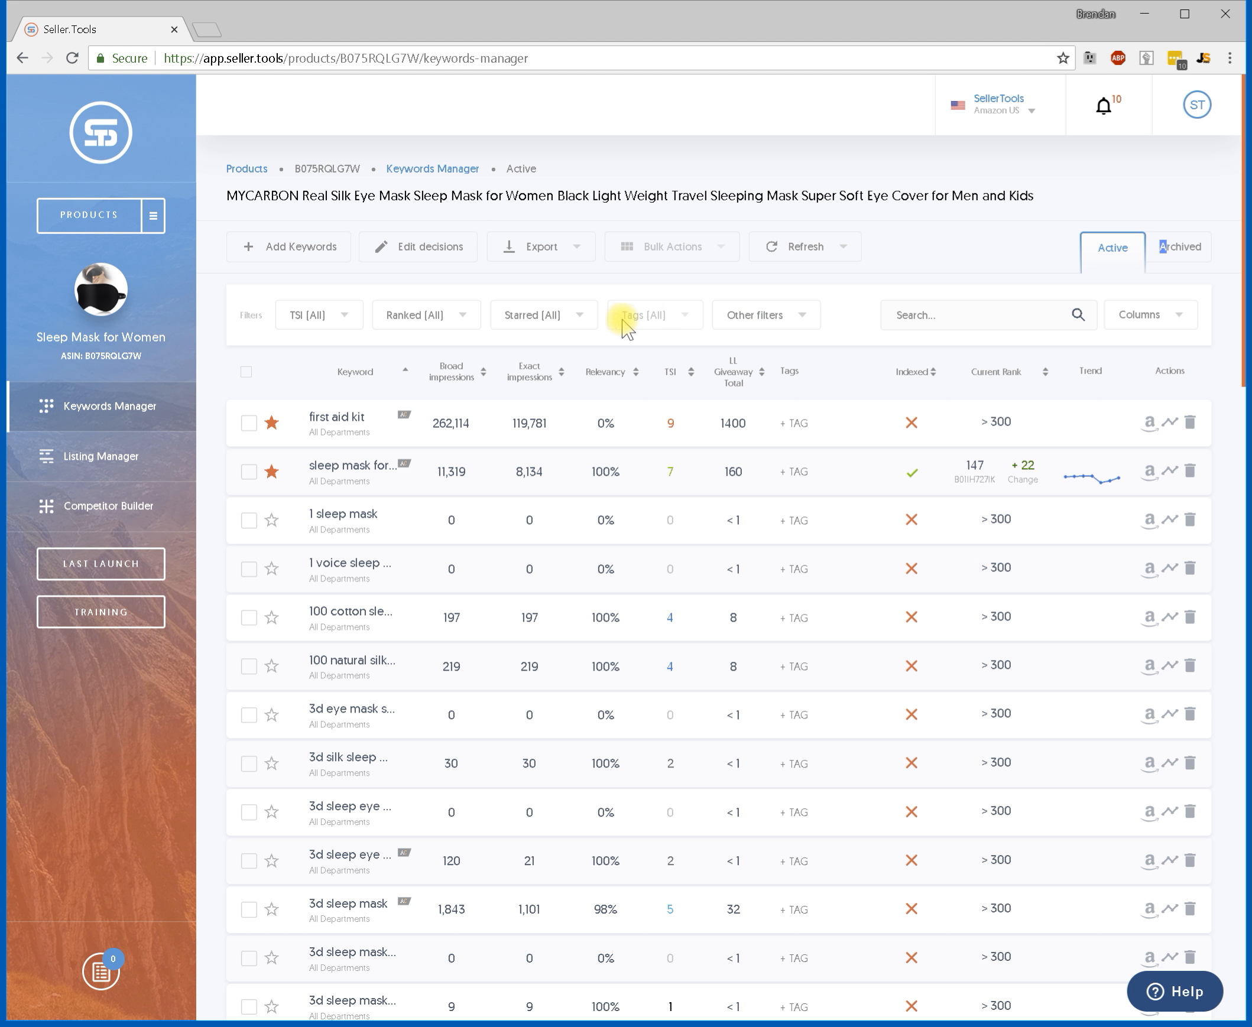
Filter the keyword list to show only Not Indexed keywords and review them.
{"action": "left_click", "coordinate": [760, 316]}
{"action": "mouse_move", "coordinate": [814, 357]}
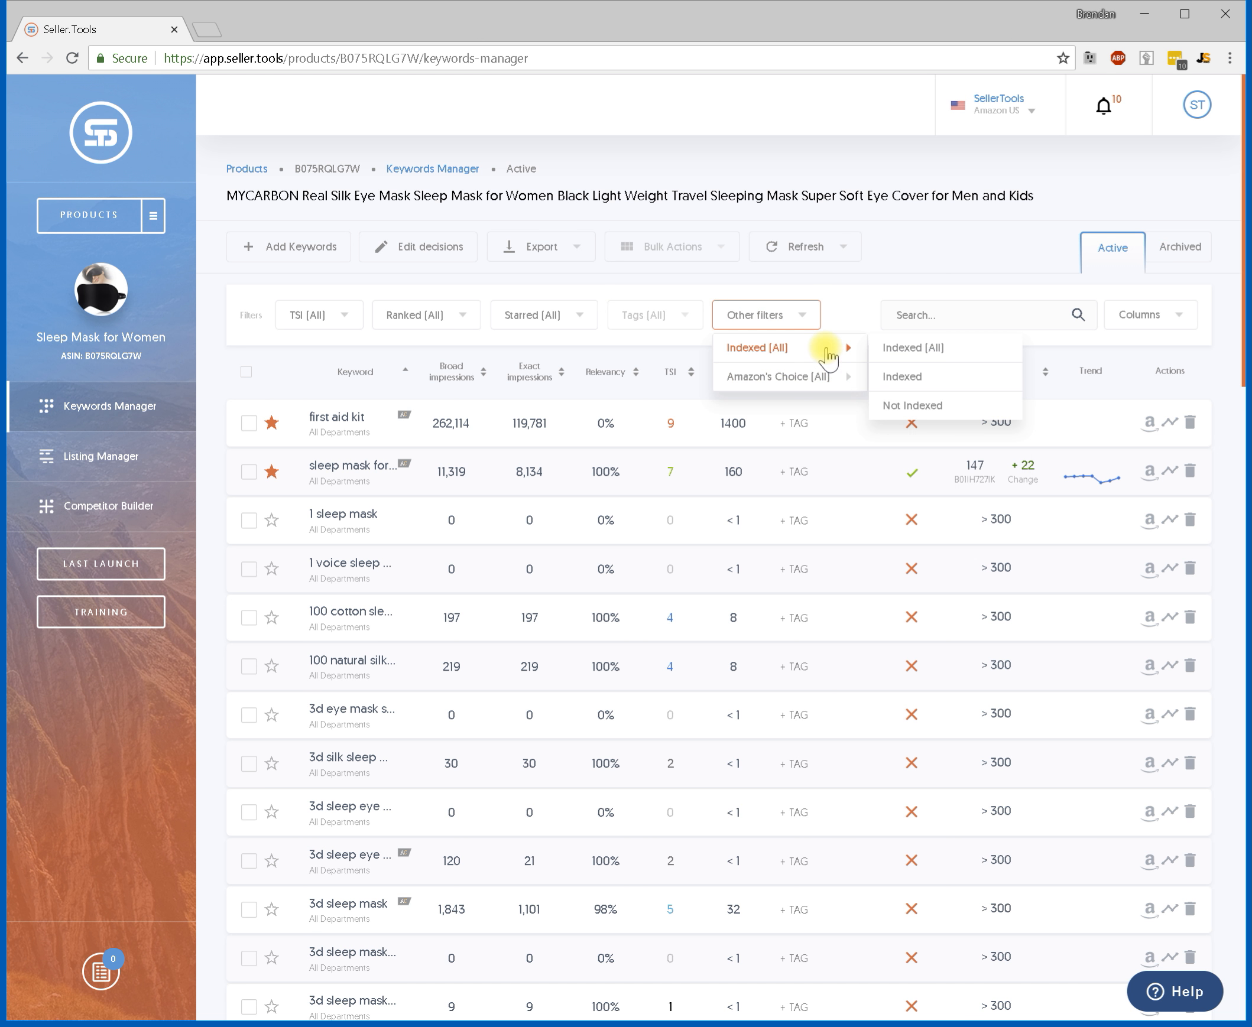
{"action": "left_click", "coordinate": [913, 405]}
{"action": "scroll", "coordinate": [917, 406], "scroll_direction": "down", "scroll_amount": 10}
{"action": "scroll", "coordinate": [924, 441], "scroll_direction": "up", "scroll_amount": 10}
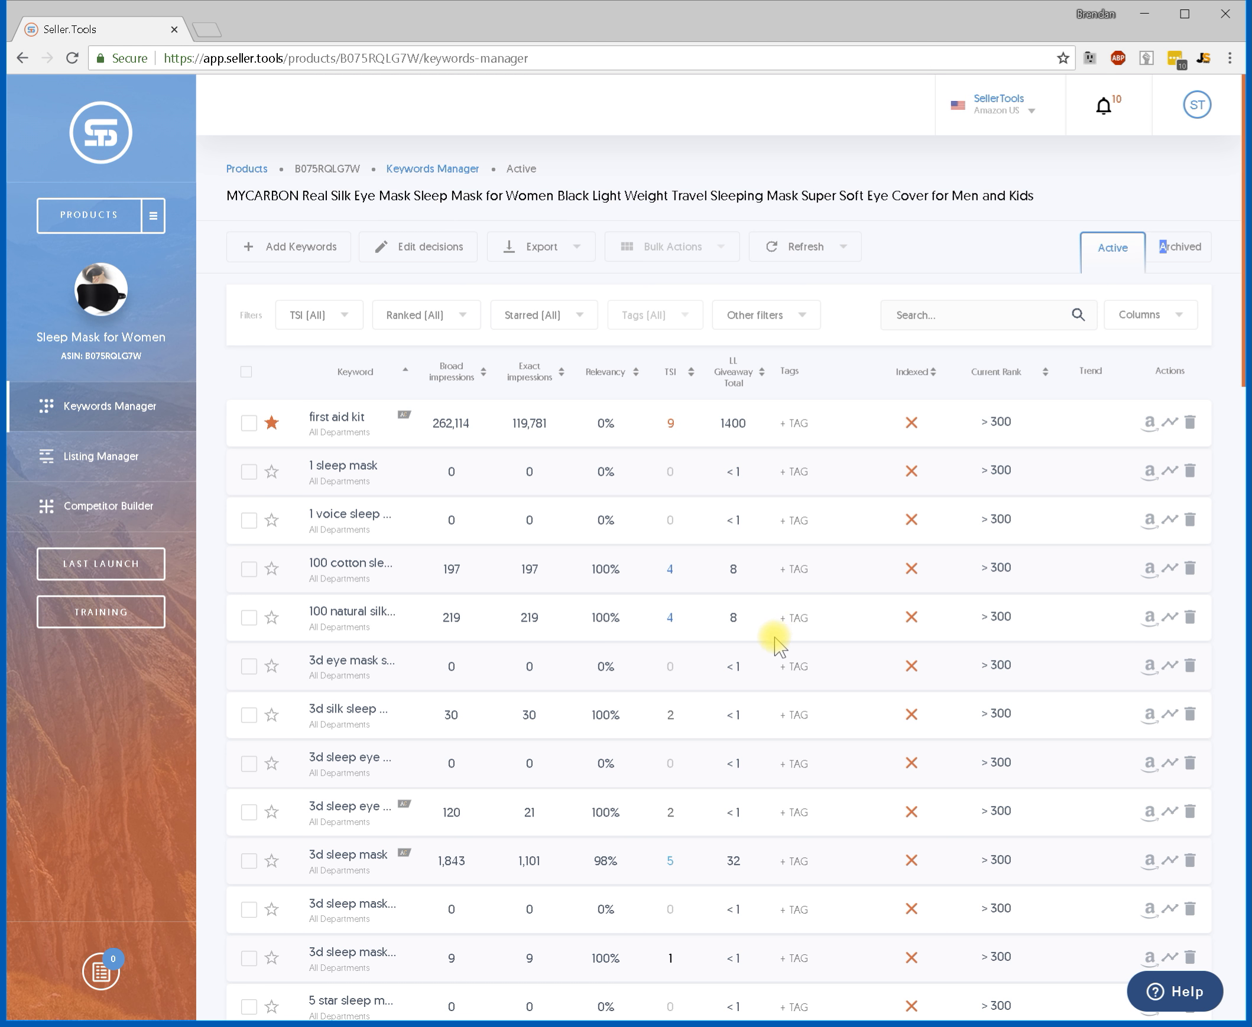
{"action": "mouse_move", "coordinate": [912, 431]}
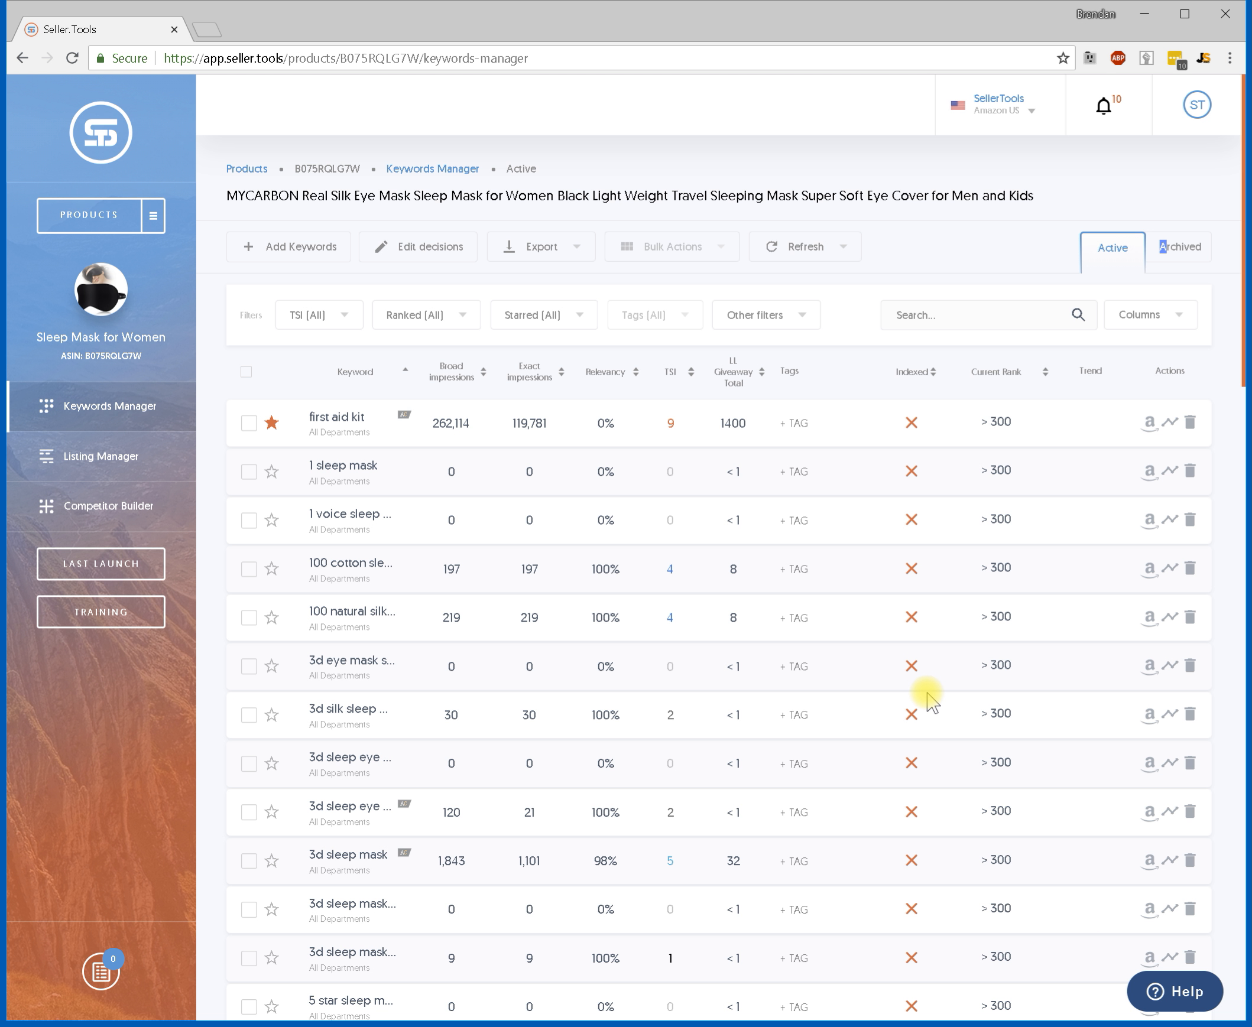
Return to the Listing Manager for the main product B075RQLG7W and review its listing.
{"action": "left_click", "coordinate": [139, 459]}
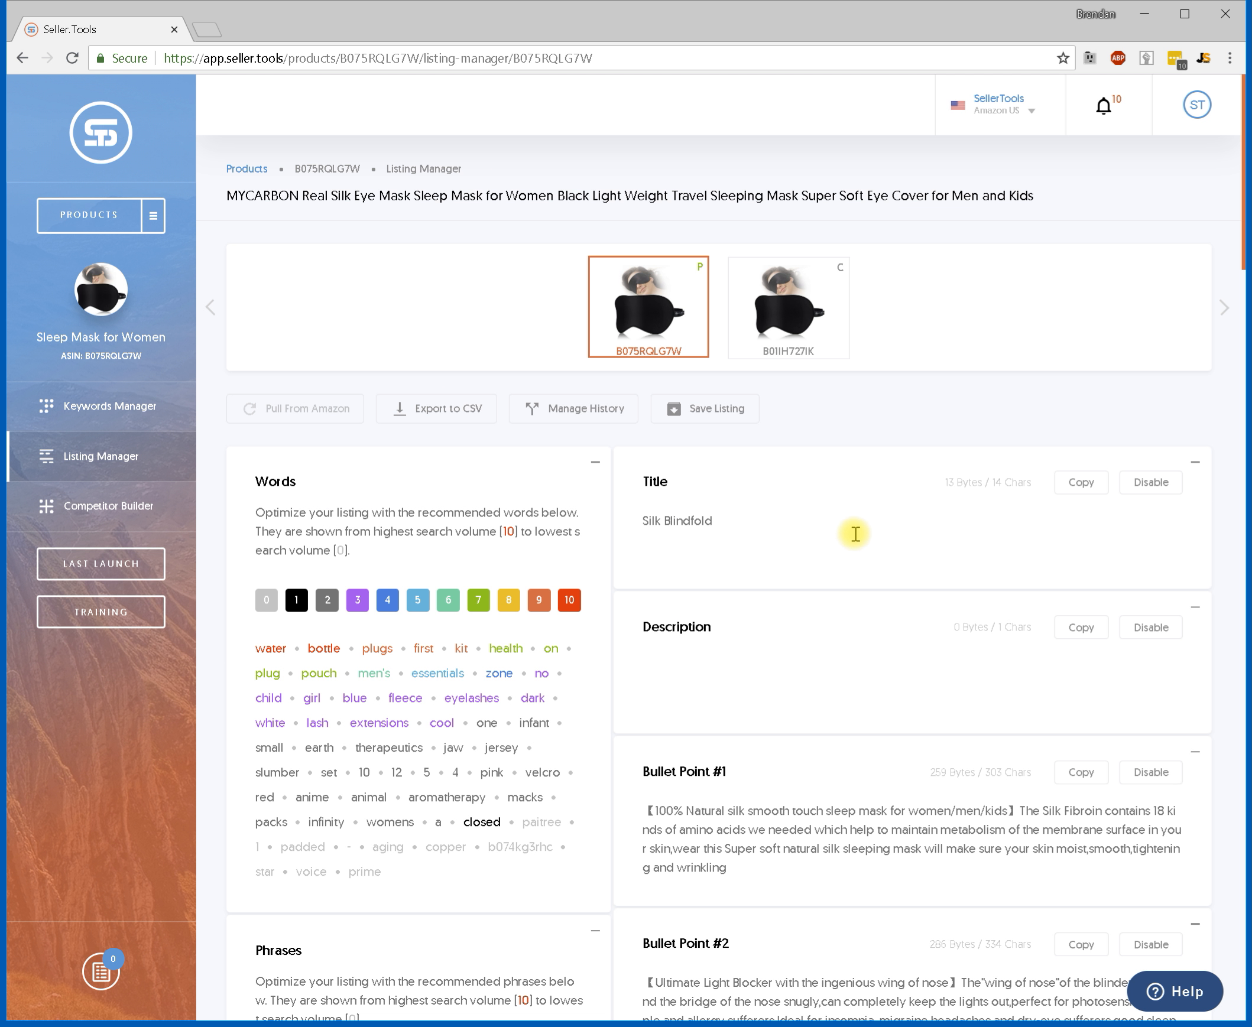
{"action": "scroll", "coordinate": [847, 537], "scroll_direction": "down", "scroll_amount": 6}
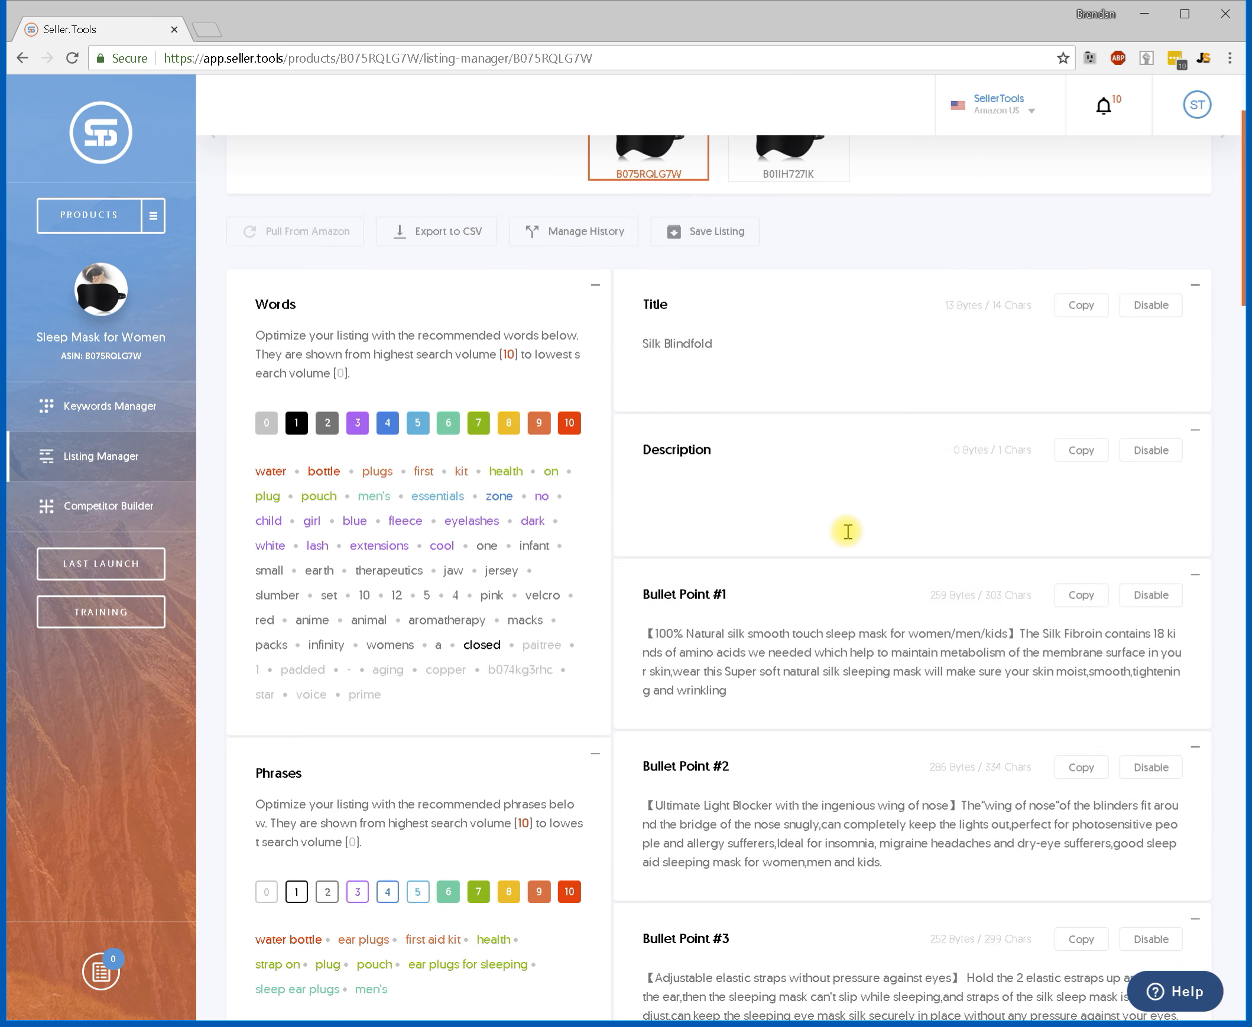
{"action": "scroll", "coordinate": [848, 536], "scroll_direction": "up", "scroll_amount": 6}
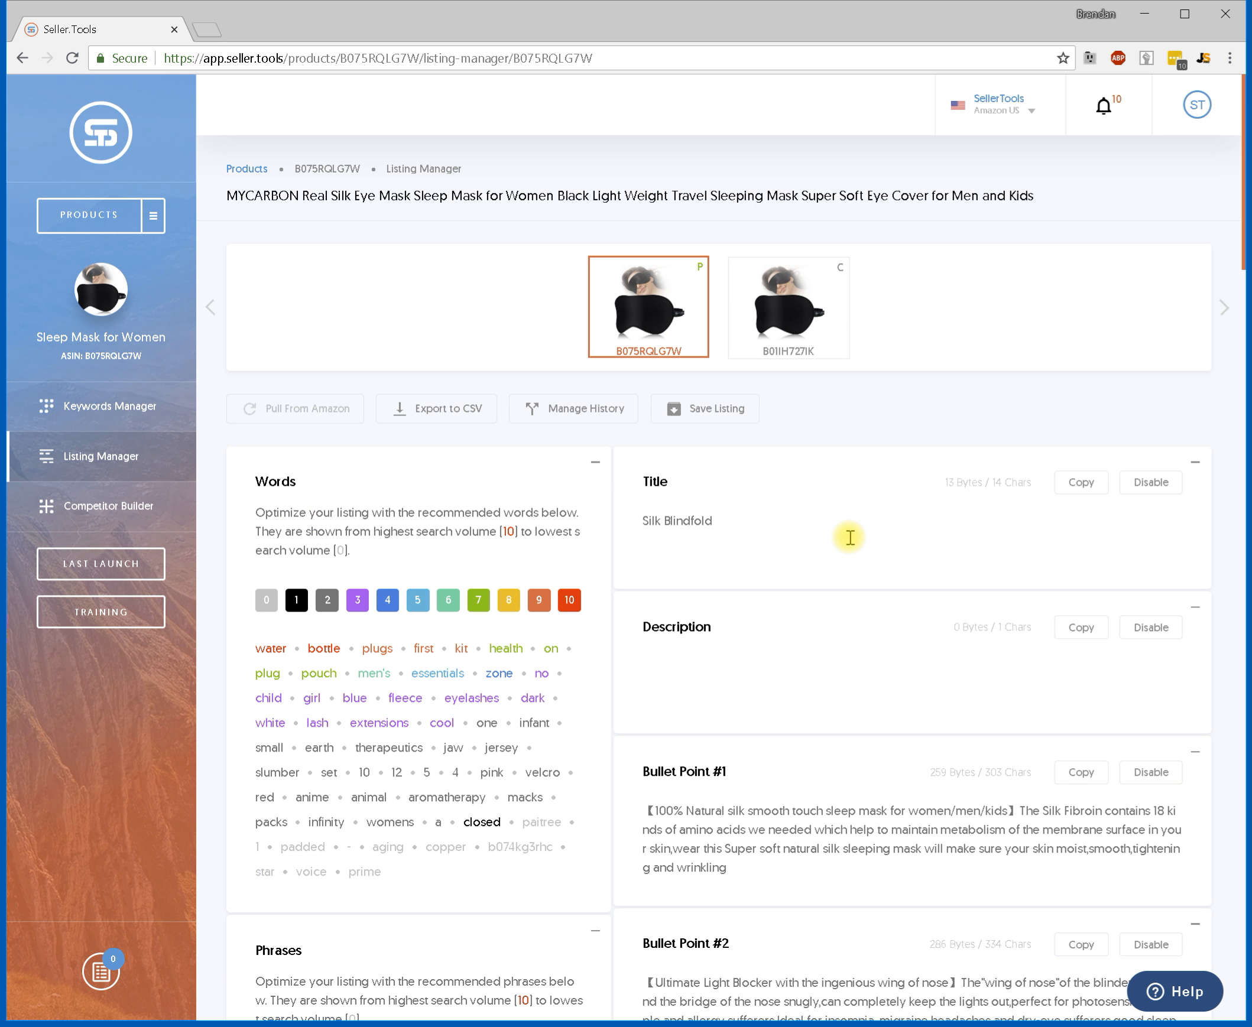